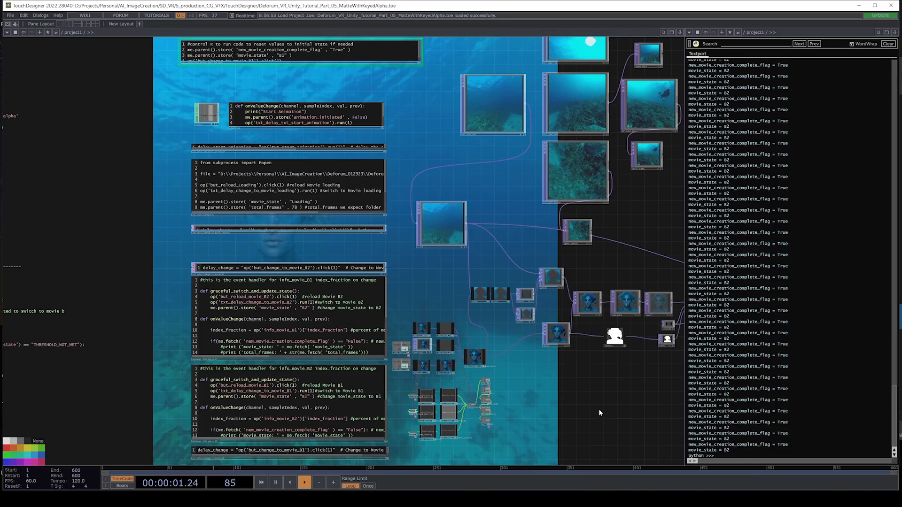
Step: Look over the Unity tutorial project, return to TouchDesigner and examine oscin1 with its chopexec1 and start-animation scripts
key("alt+Tab")
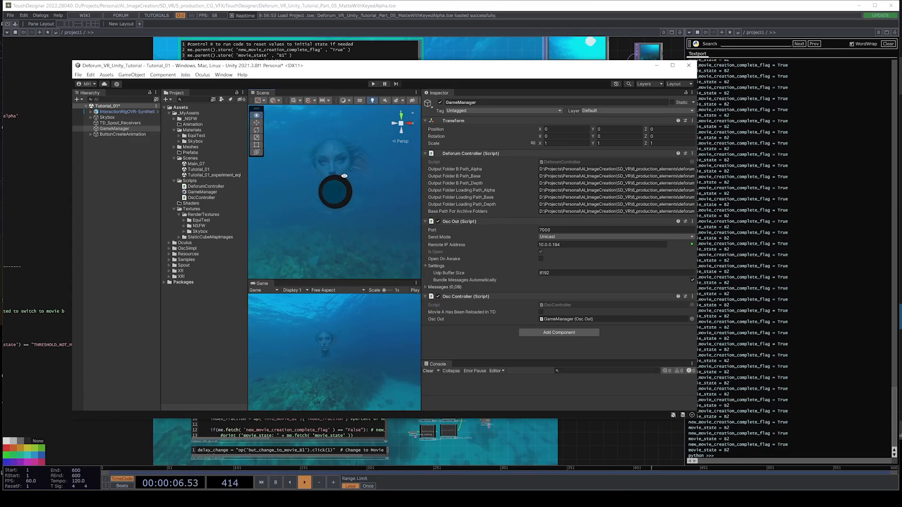
left_click(444, 432)
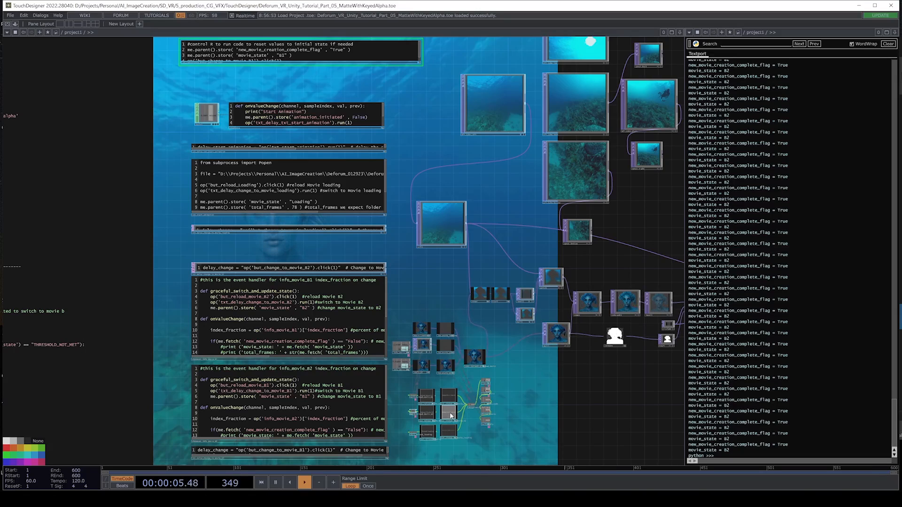
left_click_drag(437, 194, 511, 366)
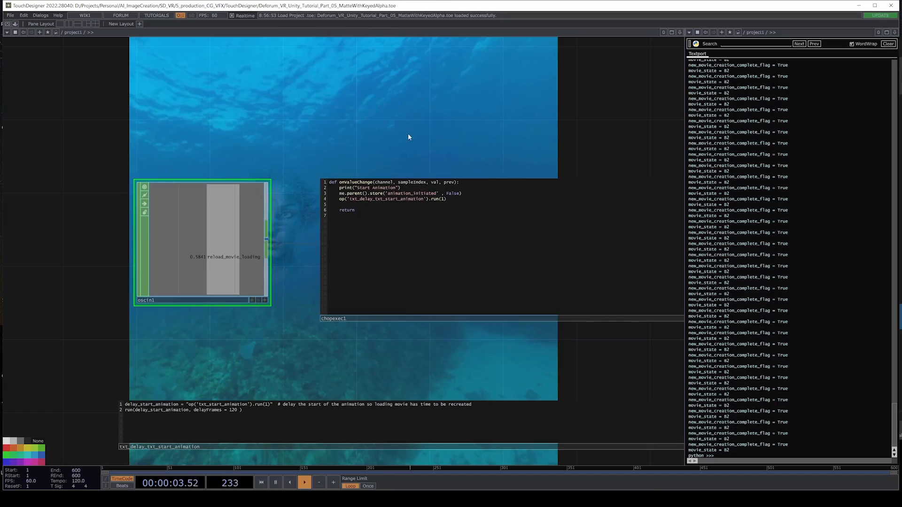
left_click_drag(409, 135, 369, 115)
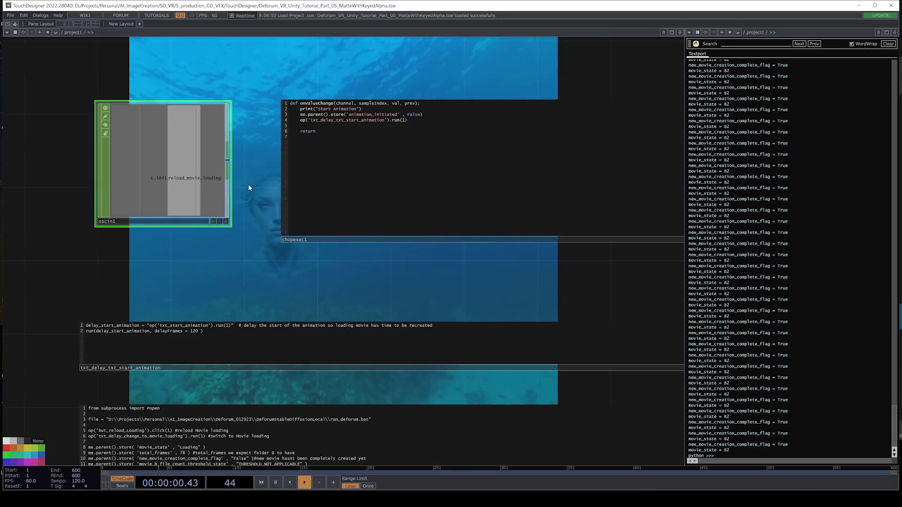
left_click_drag(341, 277, 302, 208)
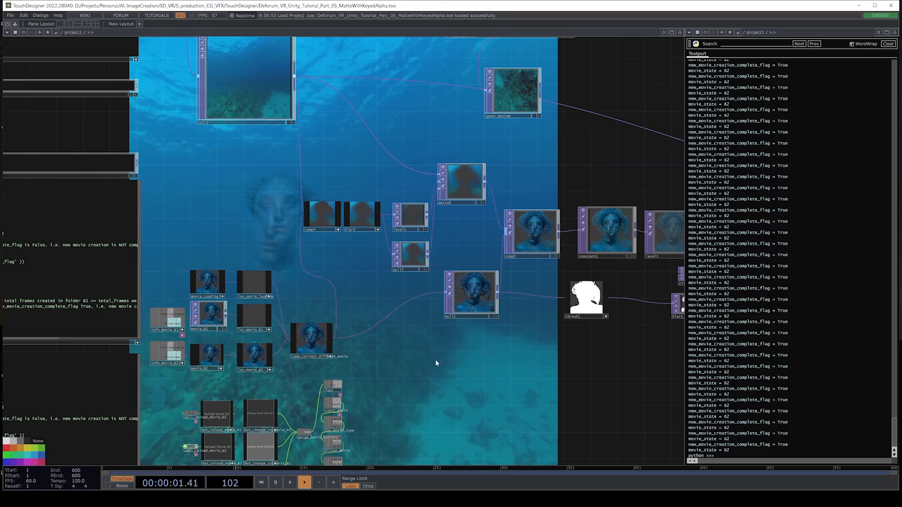
Step: Examine the movie_Loading, movie_B1 and movie_B2 operators and their level operators feeding comp_current_diffused_movie
scroll(451, 368, "down", 5)
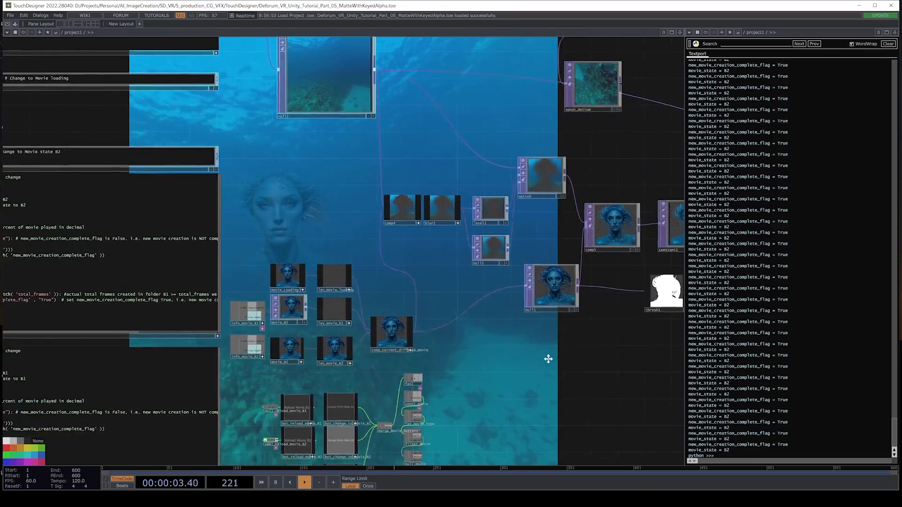
left_click_drag(519, 361, 494, 356)
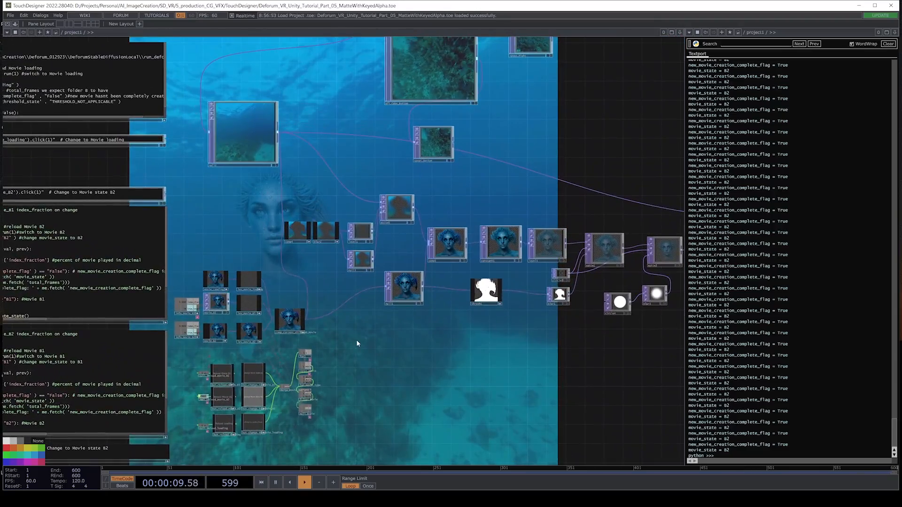
scroll(356, 340, "up", 4)
left_click_drag(326, 330, 561, 378)
scroll(455, 351, "up", 2)
scroll(521, 367, "down", 1)
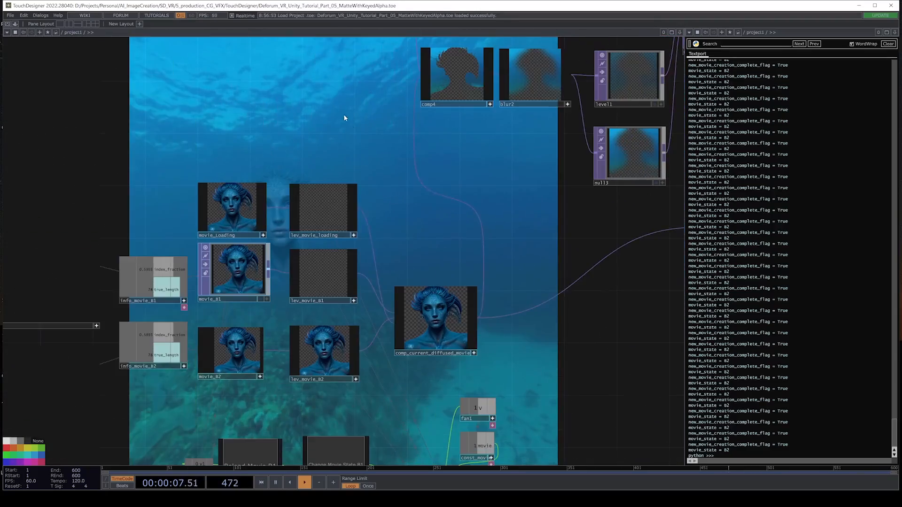
left_click_drag(314, 98, 278, 114)
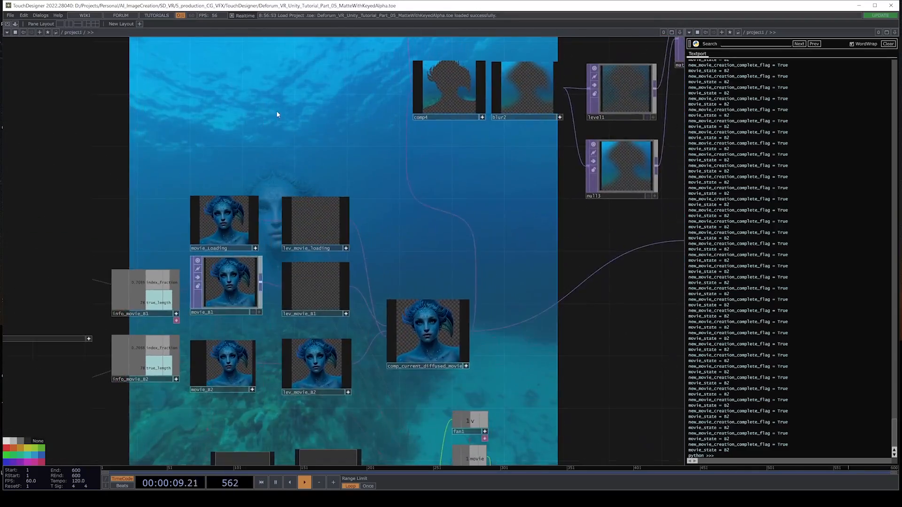
left_click_drag(306, 156, 304, 219)
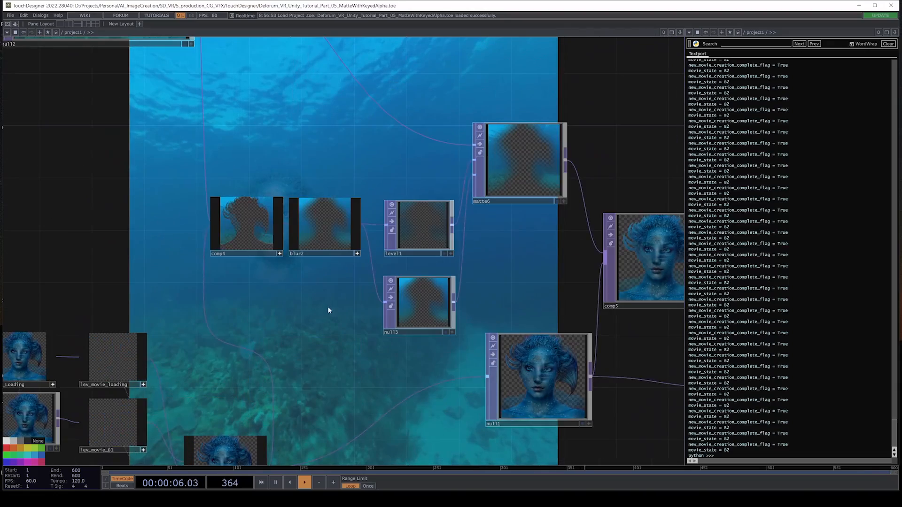
Step: Examine the matting chain from comp4, blur2 and matte6 through comp5, constant1 and level3 to thresh1, blur1 and matte1
left_click_drag(327, 306, 202, 286)
left_click_drag(282, 291, 463, 306)
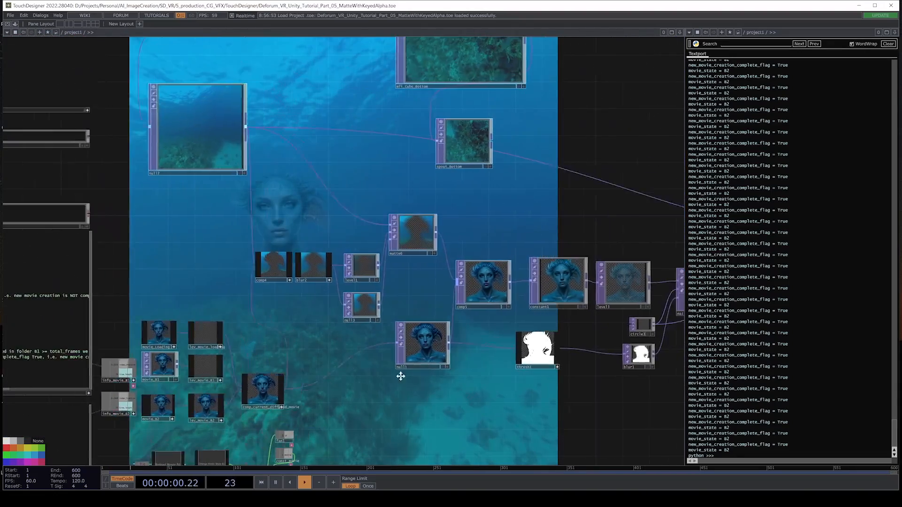
left_click_drag(400, 375, 332, 378)
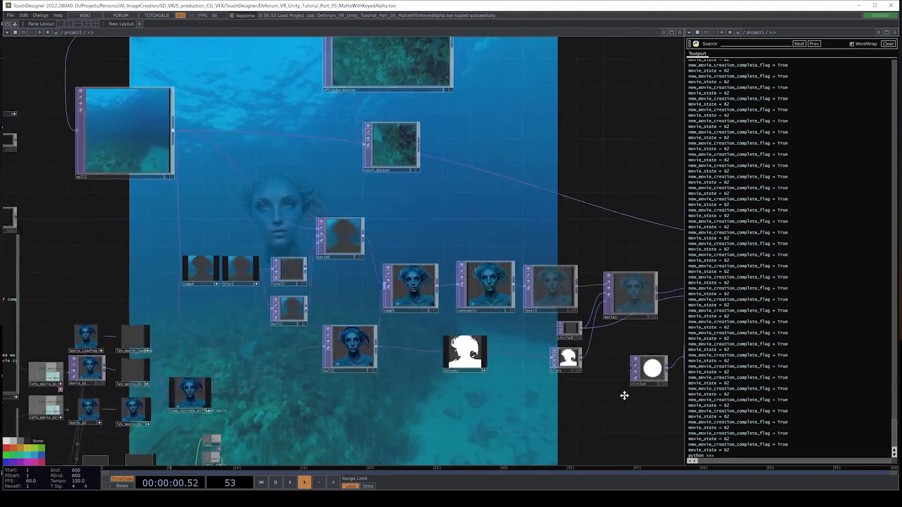
left_click_drag(244, 299, 404, 320)
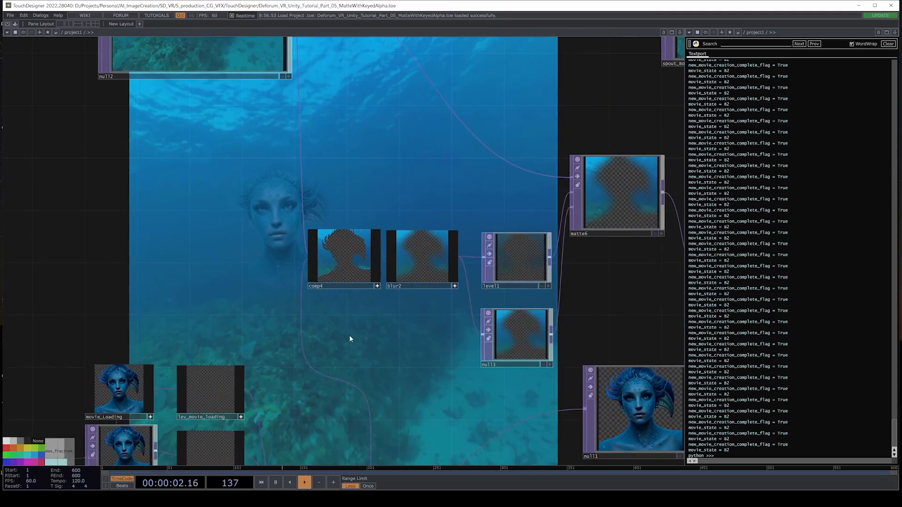
left_click_drag(349, 334, 301, 186)
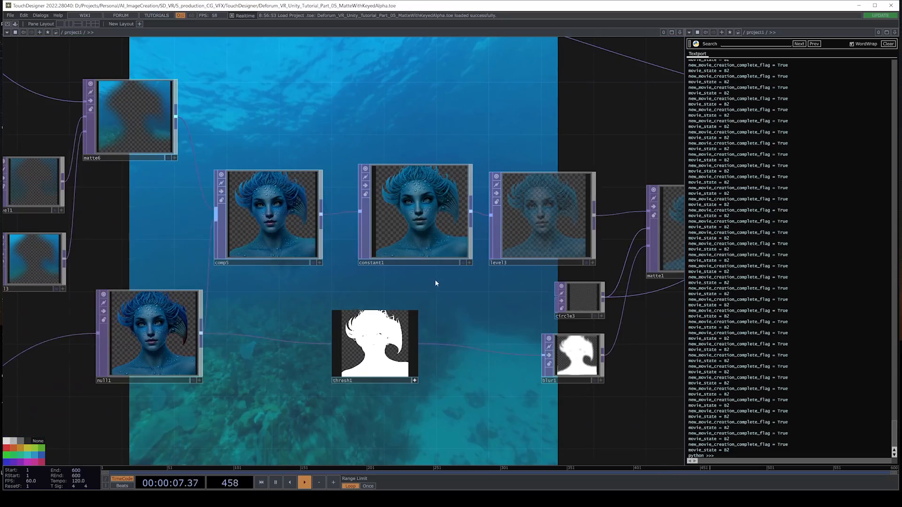
left_click_drag(435, 282, 413, 365)
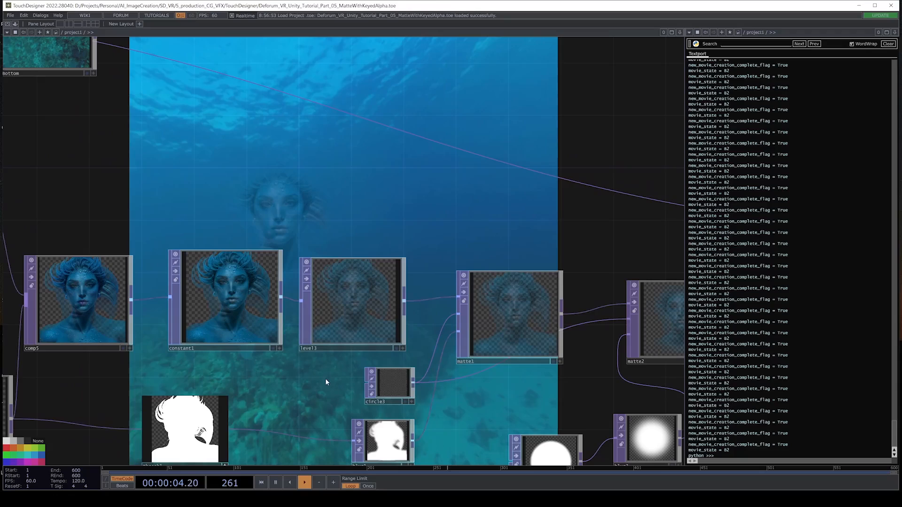
left_click_drag(325, 379, 288, 351)
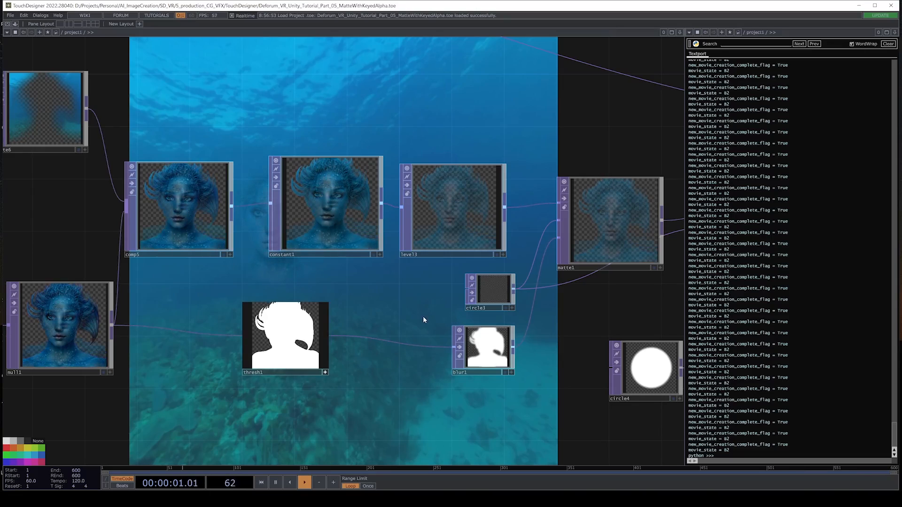
left_click_drag(423, 319, 248, 370)
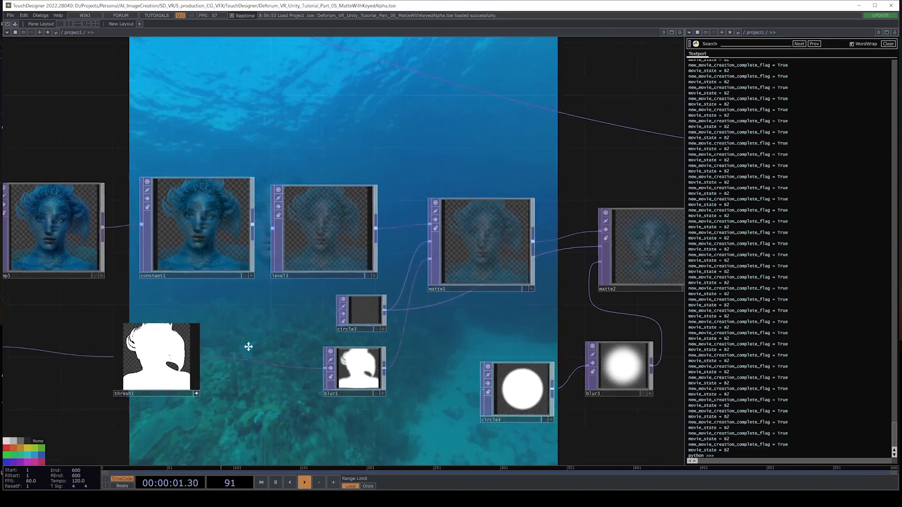
left_click_drag(425, 222, 358, 240)
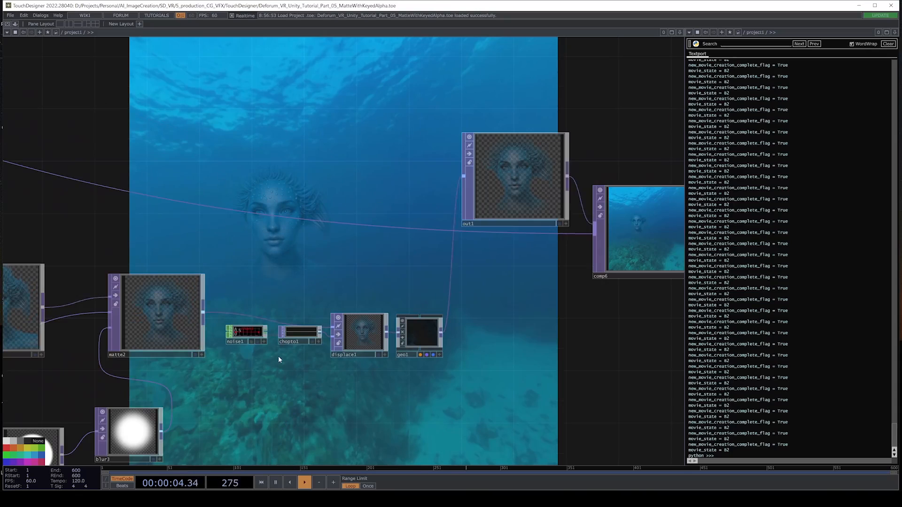
Step: Examine the noise1, chopto1, displace1 and geo1 distortion chain and its output through out1 and comp6 to spout_Left
scroll(278, 359, "up", 3)
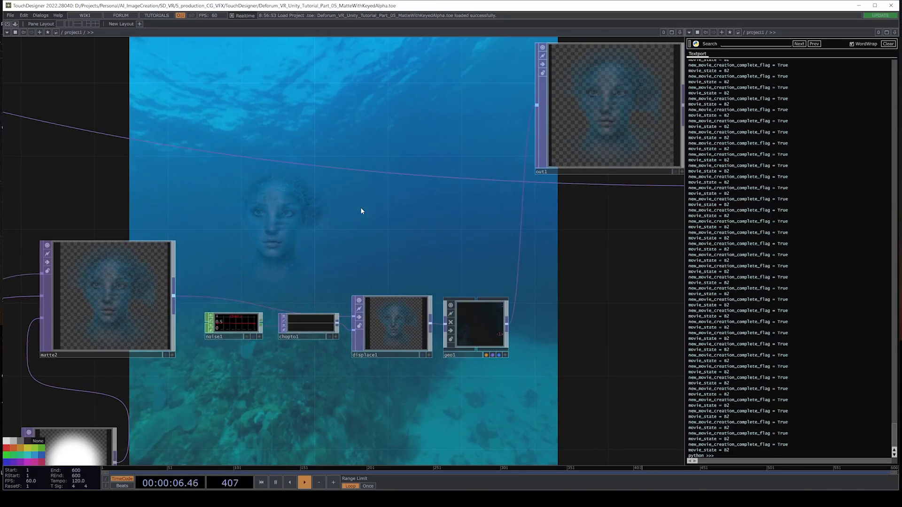
left_click_drag(362, 209, 346, 218)
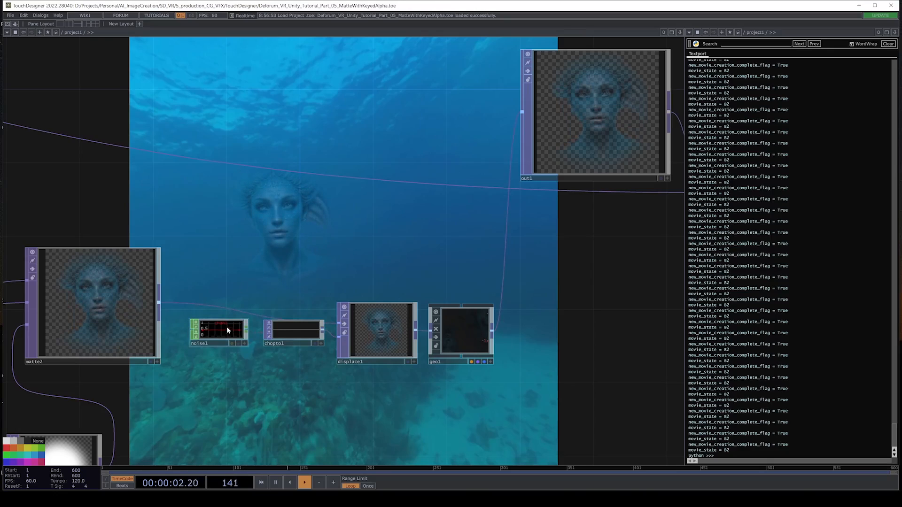
left_click_drag(295, 382, 255, 378)
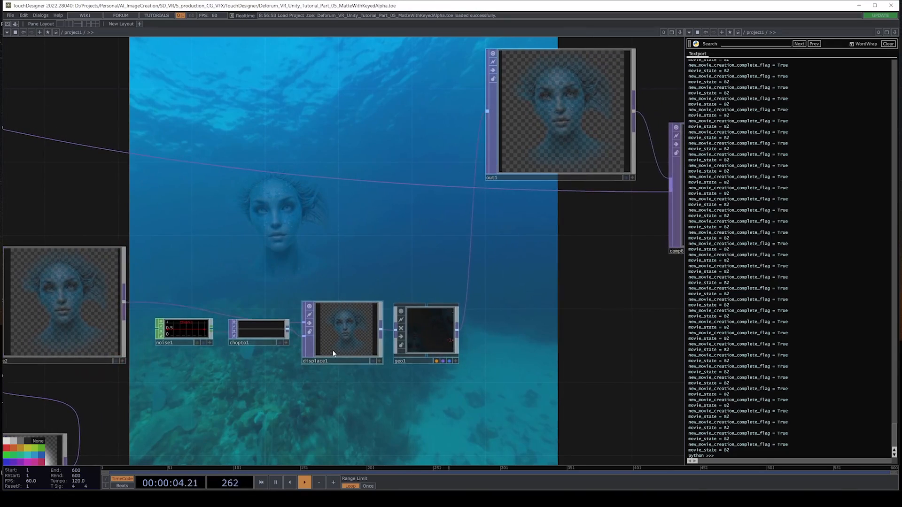
left_click_drag(516, 264, 262, 359)
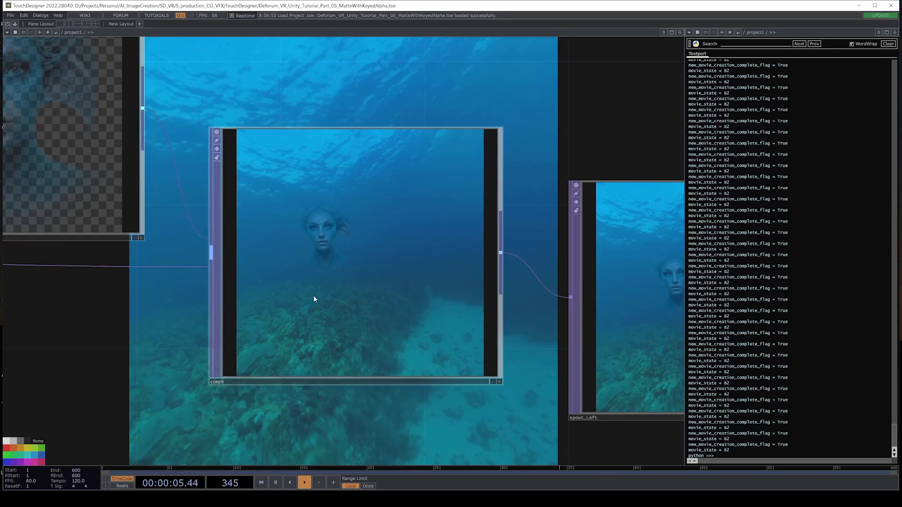
scroll(467, 404, "down", 5)
left_click_drag(463, 409, 324, 443)
scroll(469, 389, "up", 3)
left_click_drag(553, 163, 542, 94)
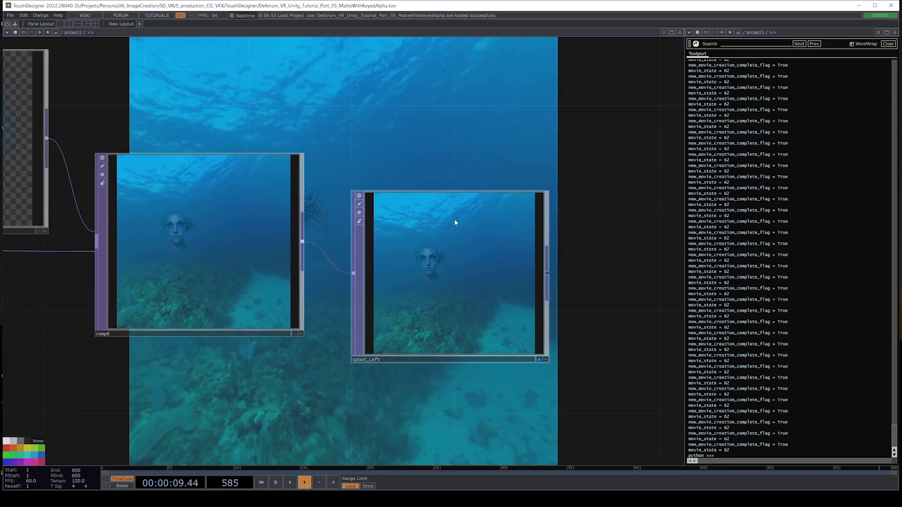
scroll(450, 226, "up", 3)
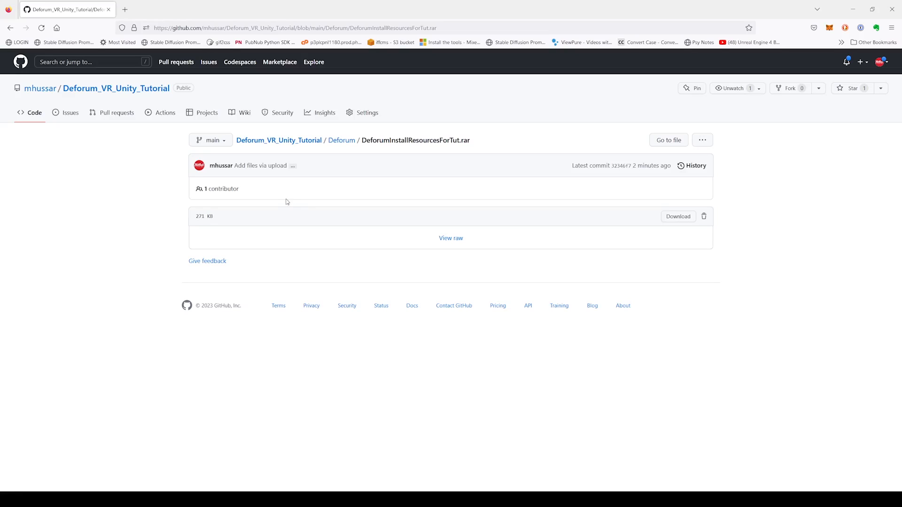
Step: Switch from the GitHub download page to the _Staging folder and extract DeforumInstallResourcesForTut.rar into a folder of the same name
key("ctrl+l")
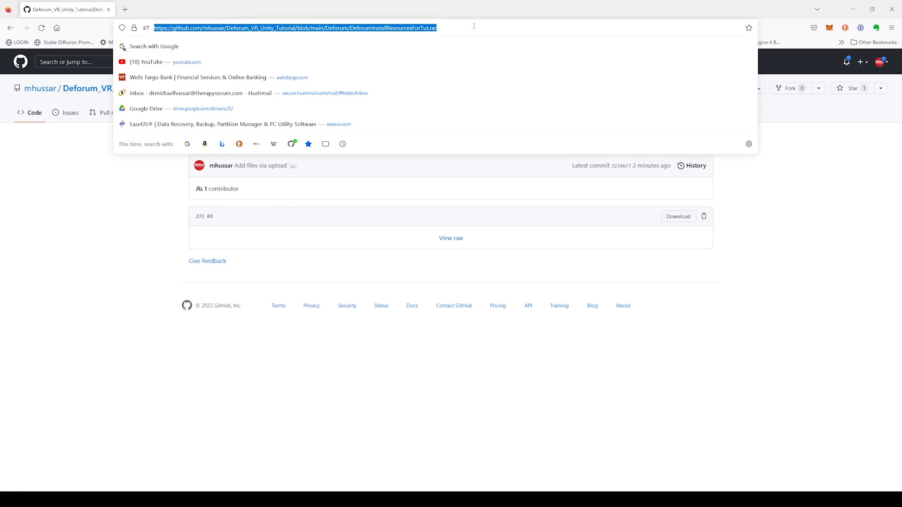
left_click(76, 214)
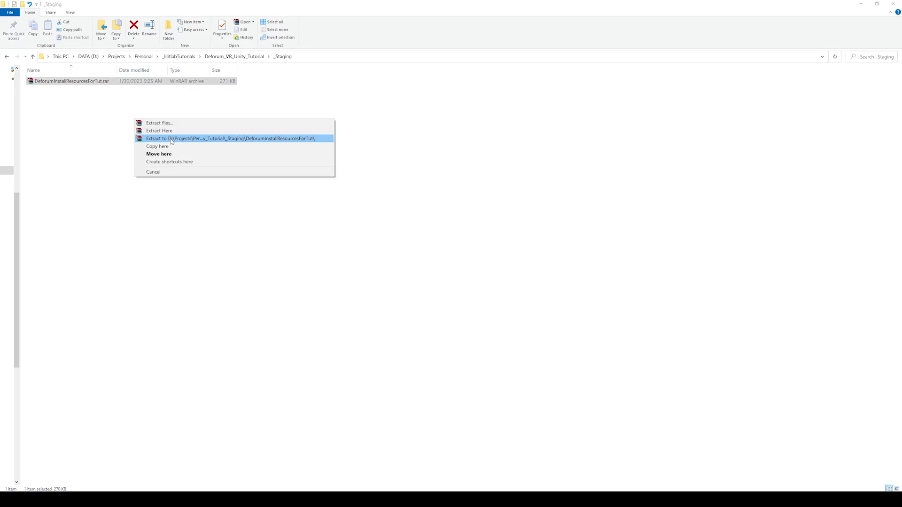
left_click(174, 137)
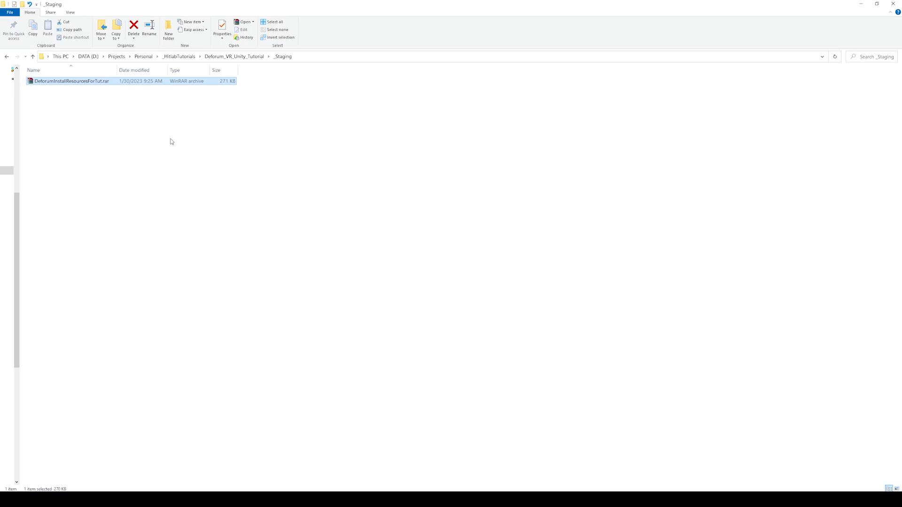
Step: Delete the DeforumInstallResourcesForTut.rar archive and open the extracted DeforumInstallResourcesForTut folder
key("Delete")
key("Return")
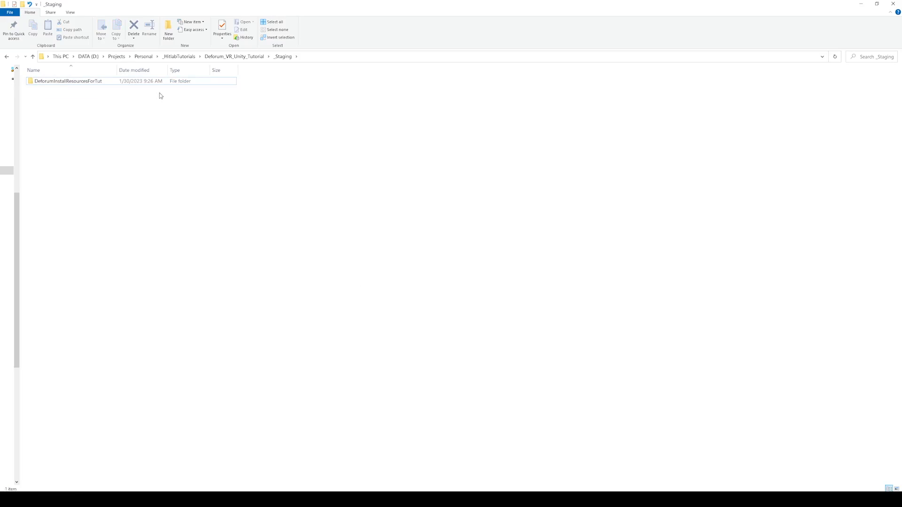
double_click(105, 83)
double_click(104, 83)
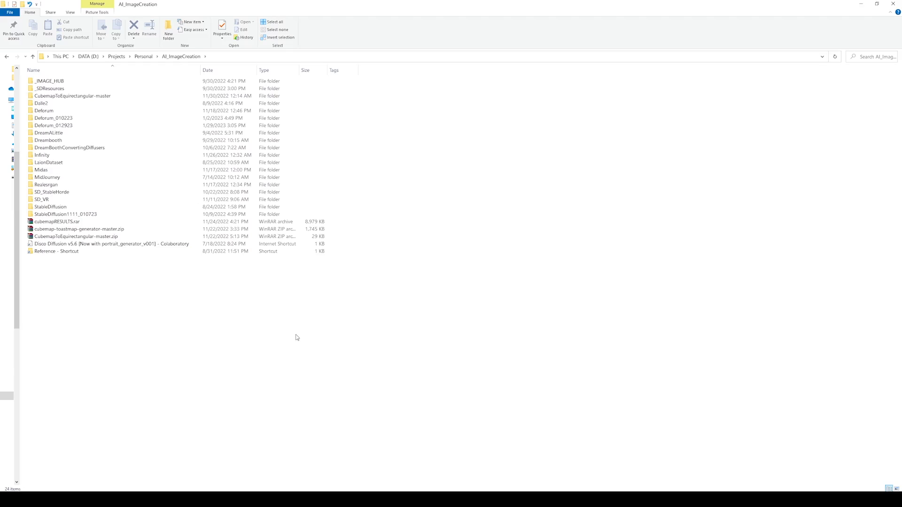
Step: Create a new folder named Deforum_012923 in the AI_ImageCreation directory
right_click(199, 309)
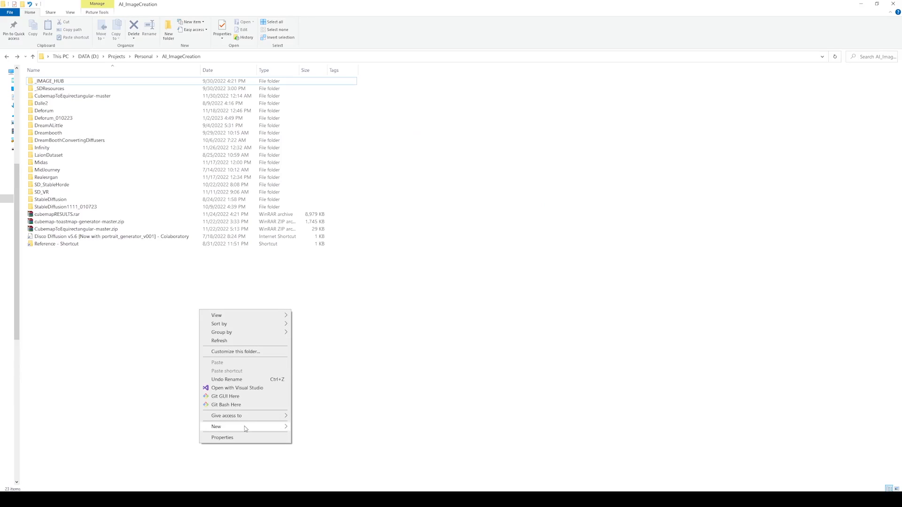
mouse_move(244, 426)
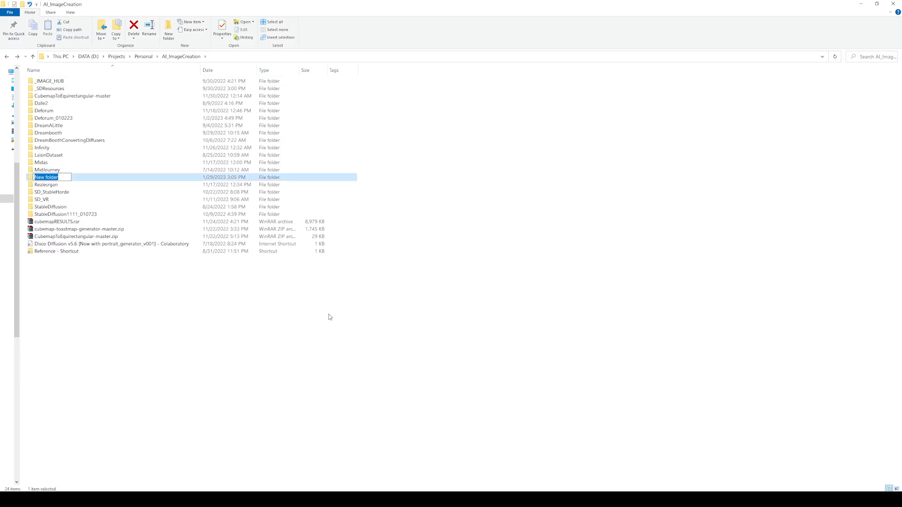
type("Deforum_012923")
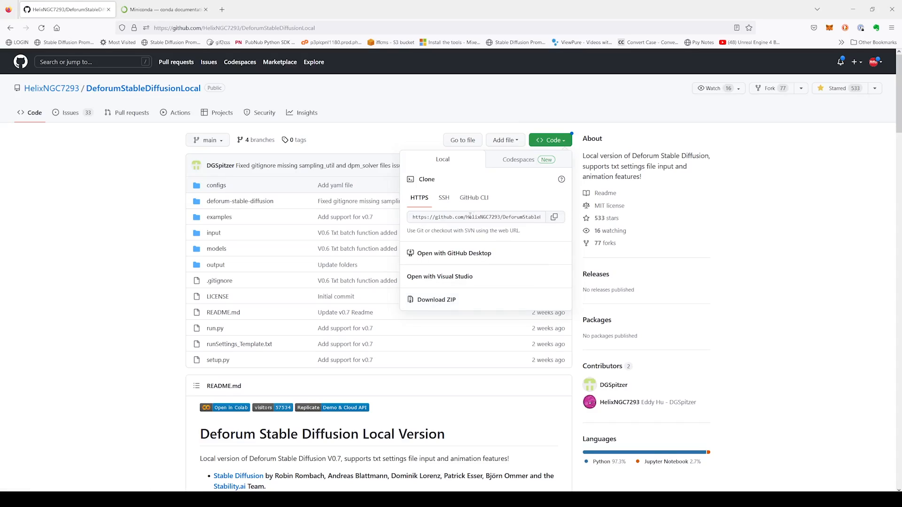
Step: Copy the DeforumStableDiffusionLocal repository URL and clone it with git from a command prompt opened in the Deforum_012923 folder
left_click(556, 218)
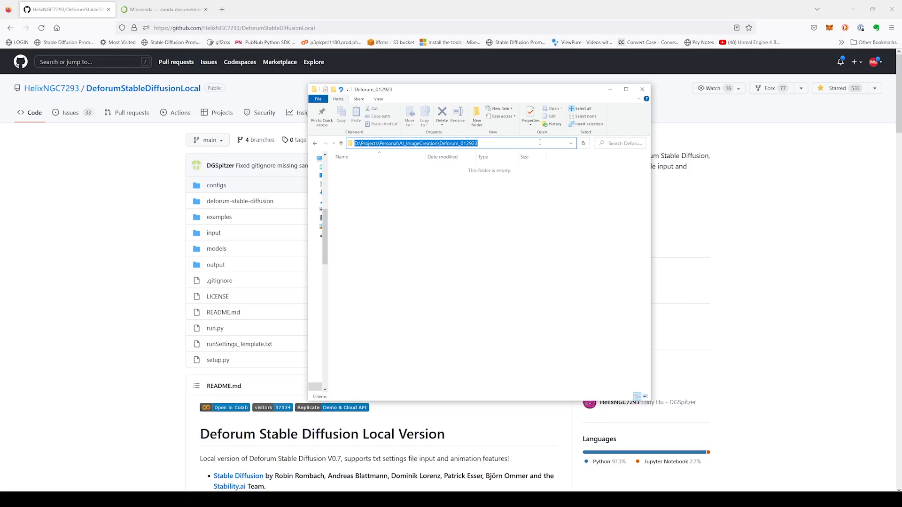
type("cmd")
key("Return")
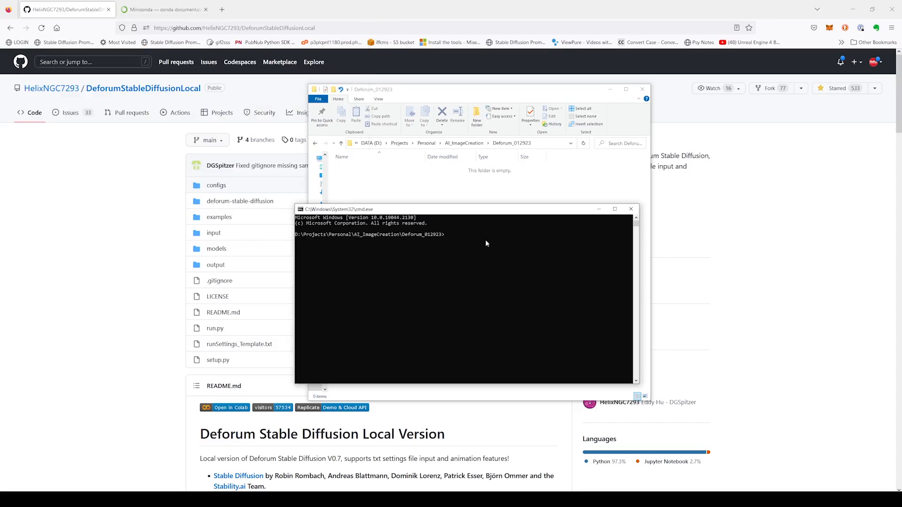
type("git clone")
key("ctrl+v")
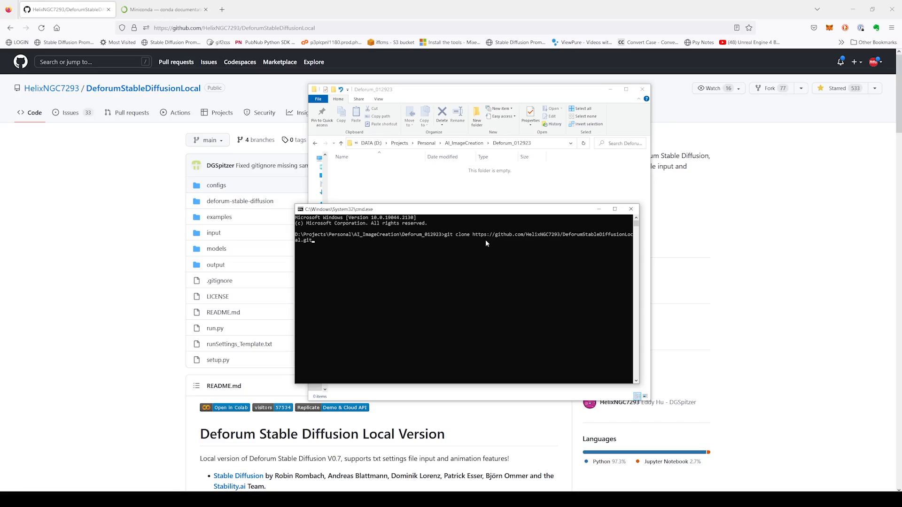
key("Return")
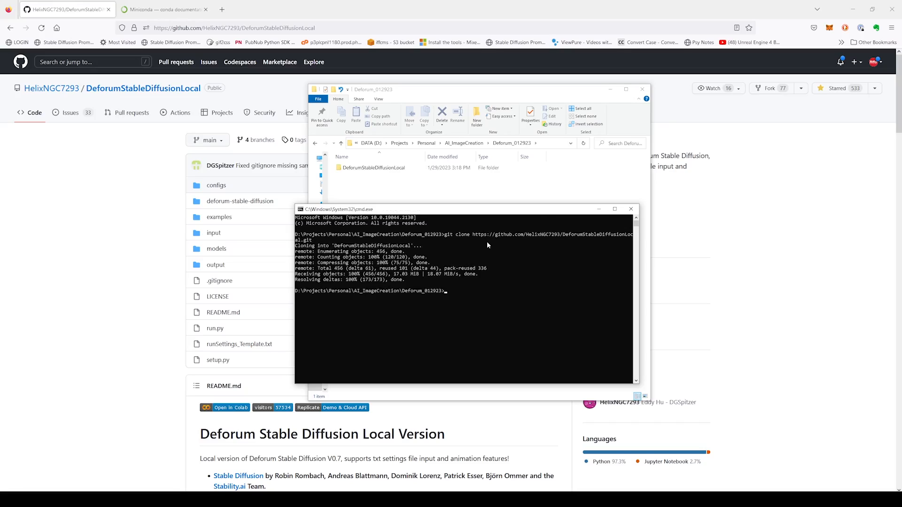
Step: Open the cloned DeforumStableDiffusionLocal folder and start a command prompt at that path, consulting the README's Installation section
left_click(485, 192)
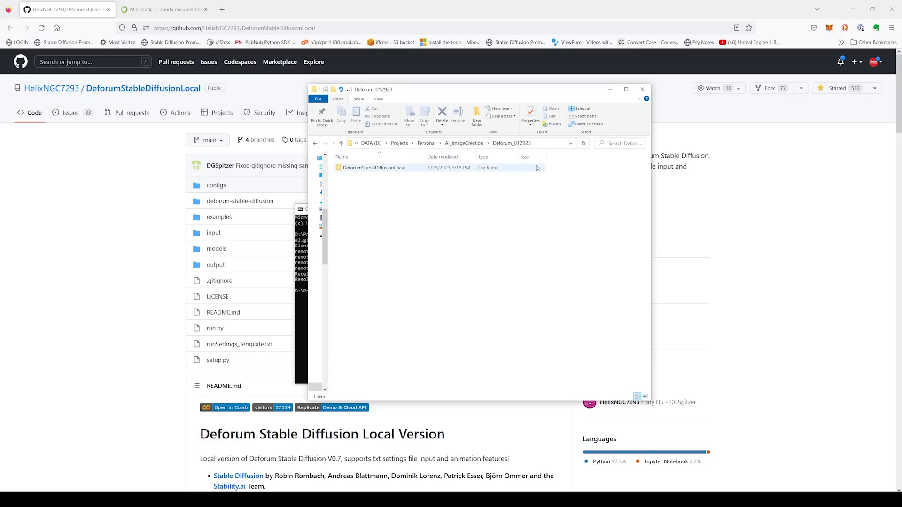
double_click(394, 168)
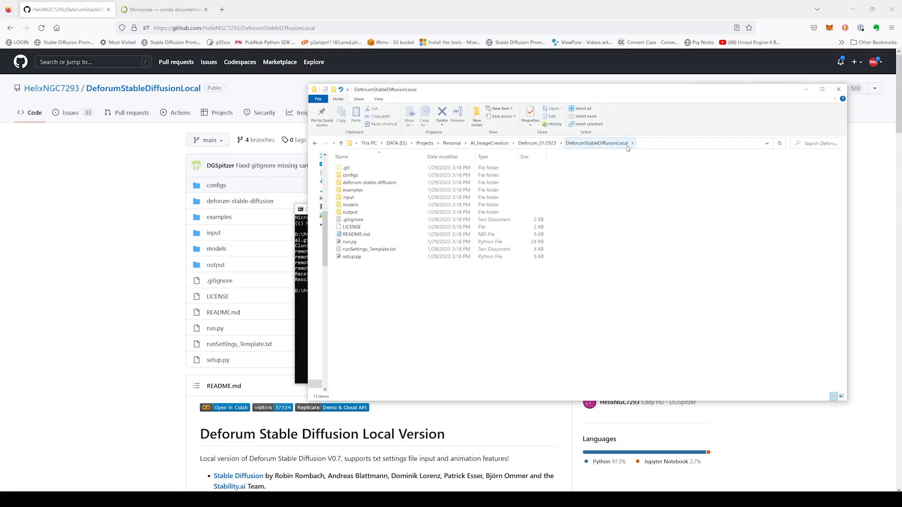
left_click(655, 141)
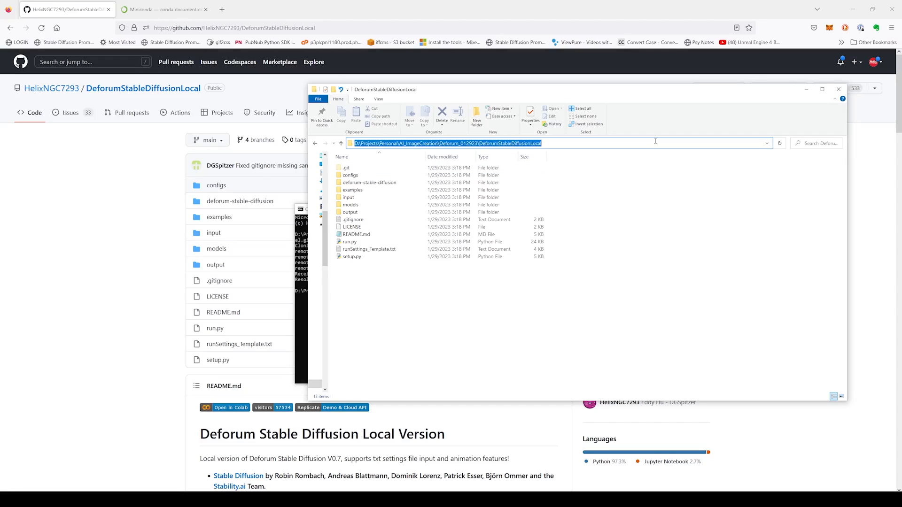
left_click(655, 142)
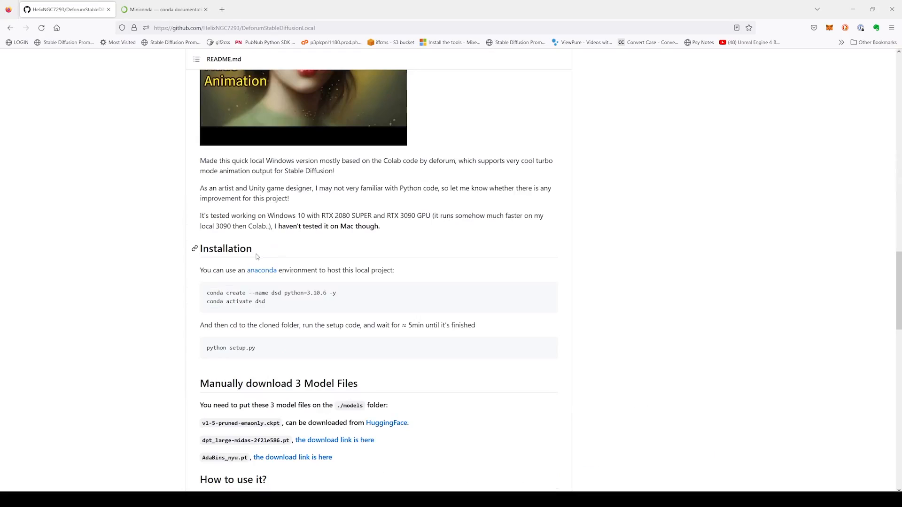
Step: Create a conda environment named dsd_012923 with python=3.10.6 and the -y option
type("c")
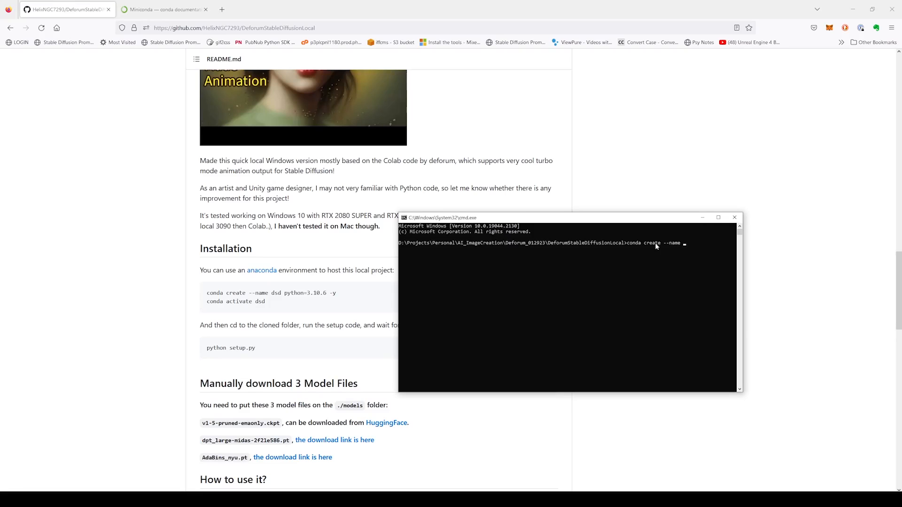
type("dsd_01292")
type("3 python")
left_click_drag(743, 253, 804, 254)
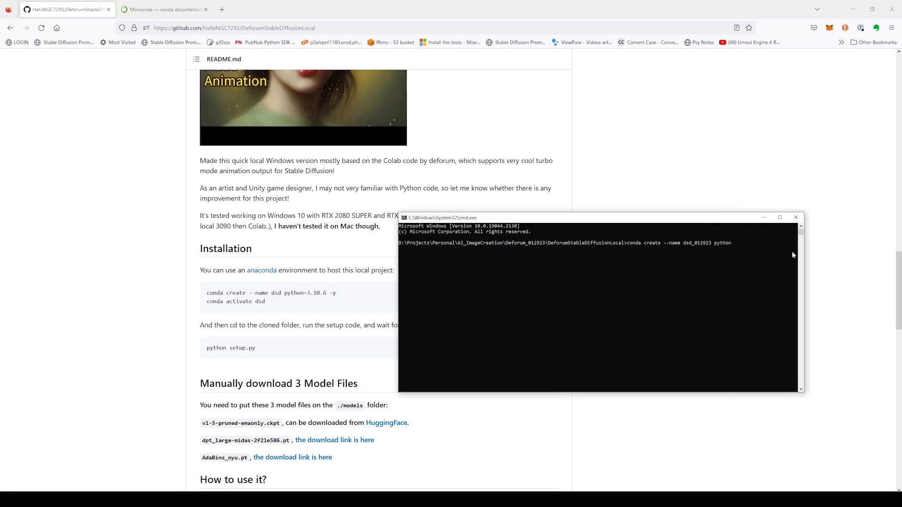
type("=3.10.6 -y")
key("Return")
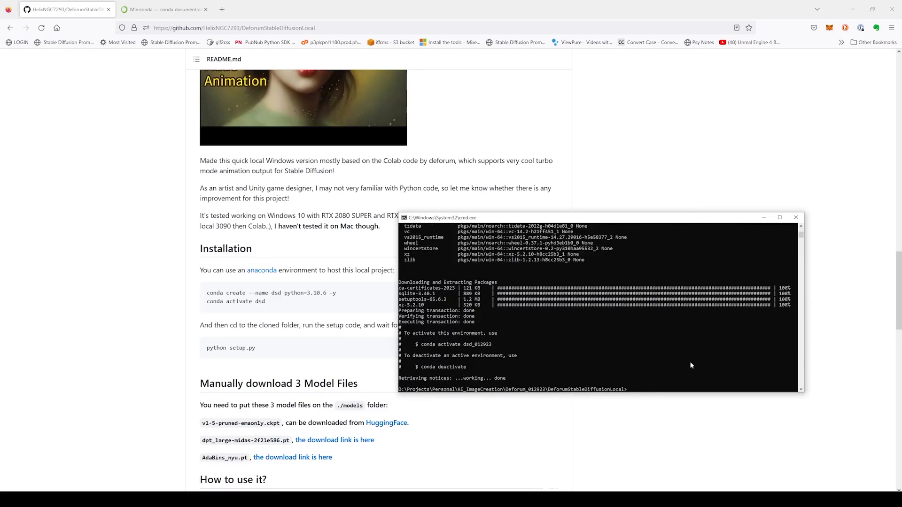
Step: Activate the dsd_012923 conda environment and clear the console with cls
type("conda activa")
key("BackSpace")
type("vate dsd_012923")
key("Return")
type("clear")
key("Return")
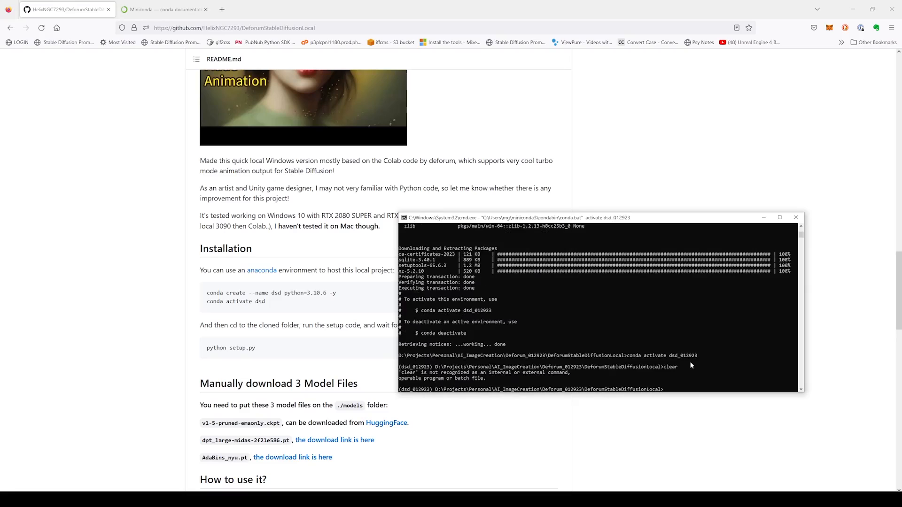
type("cls")
key("Return")
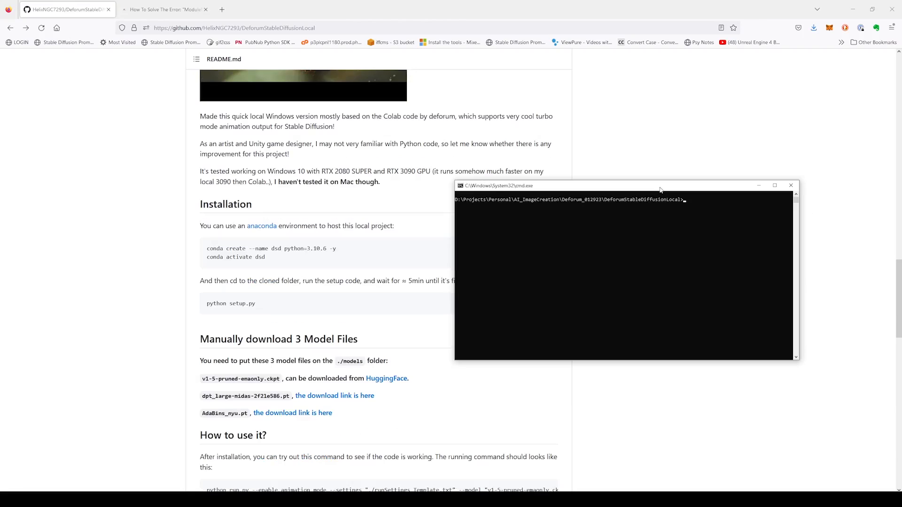
Step: Run python setup.py in the DeforumStableDiffusionLocal folder to set up the environment
type("python setup.")
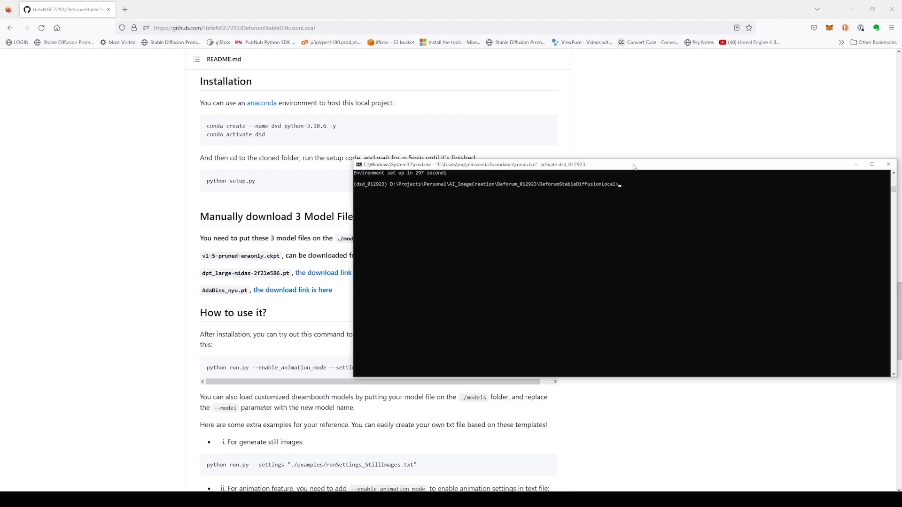
left_click_drag(634, 167, 643, 179)
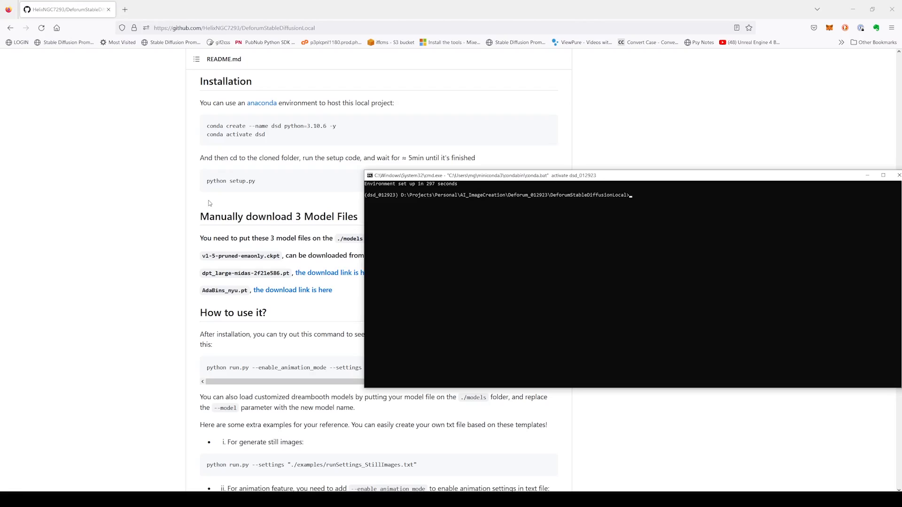
Step: Open the models folder inside DeforumStableDiffusionLocal and place its window beside the README's list of three model files
left_click(159, 210)
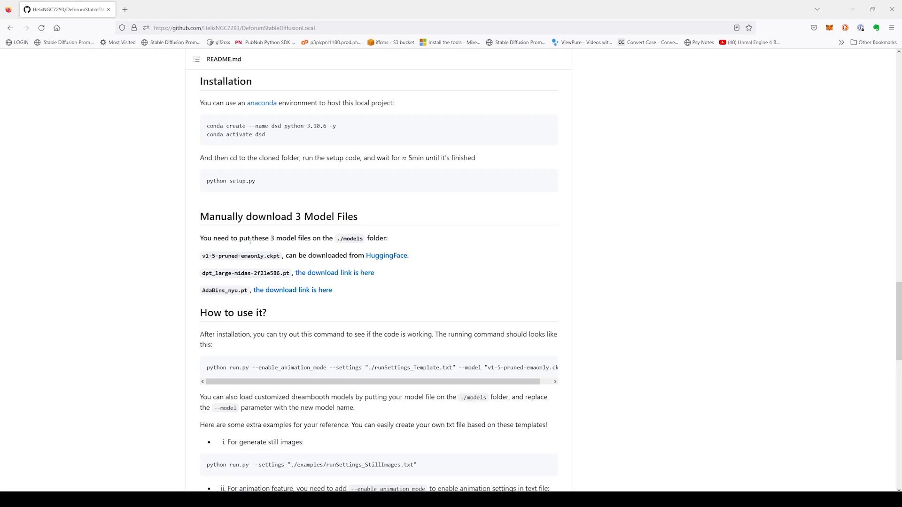
left_click(183, 499)
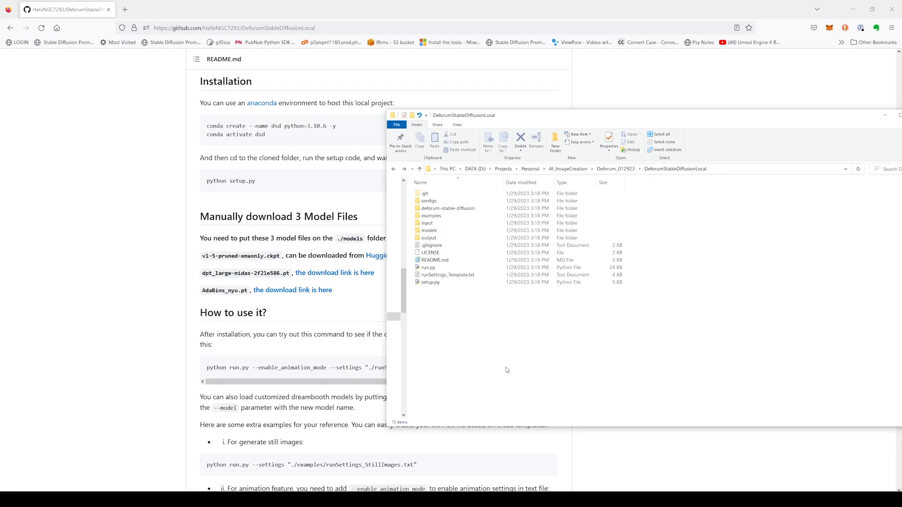
double_click(438, 234)
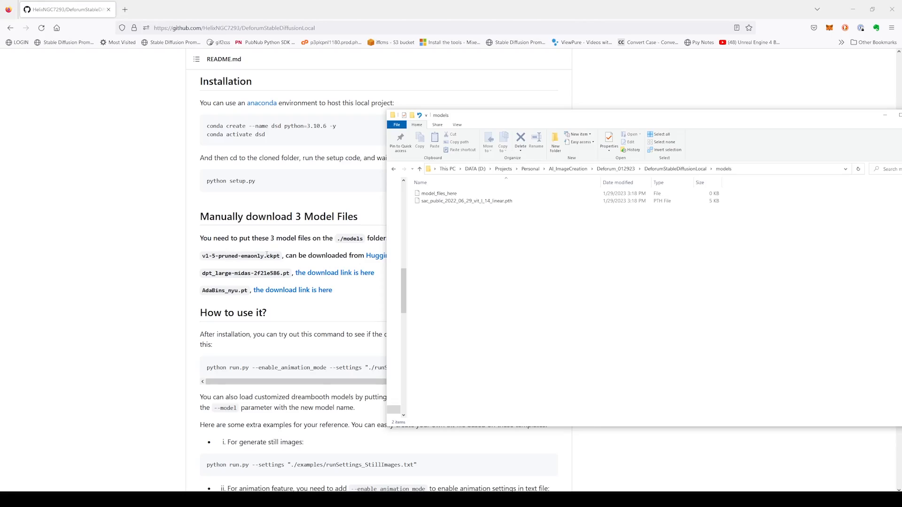
left_click_drag(548, 118, 601, 117)
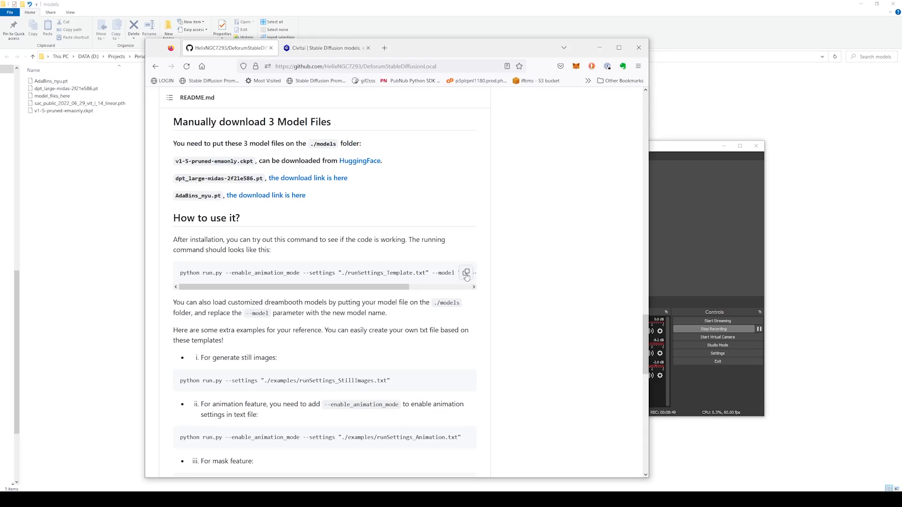
Step: Copy the README's test command and run run.py with --enable_animation_mode, settings "./runSettings_Template.txt" and model "v1-5-pruned-emaonly.ckpt"
left_click(467, 273)
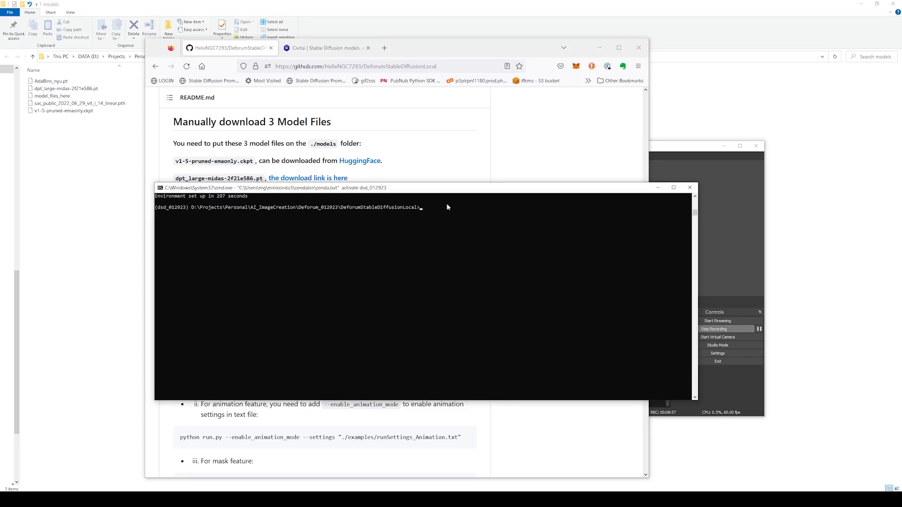
key("ctrl+v")
left_click_drag(698, 246, 868, 247)
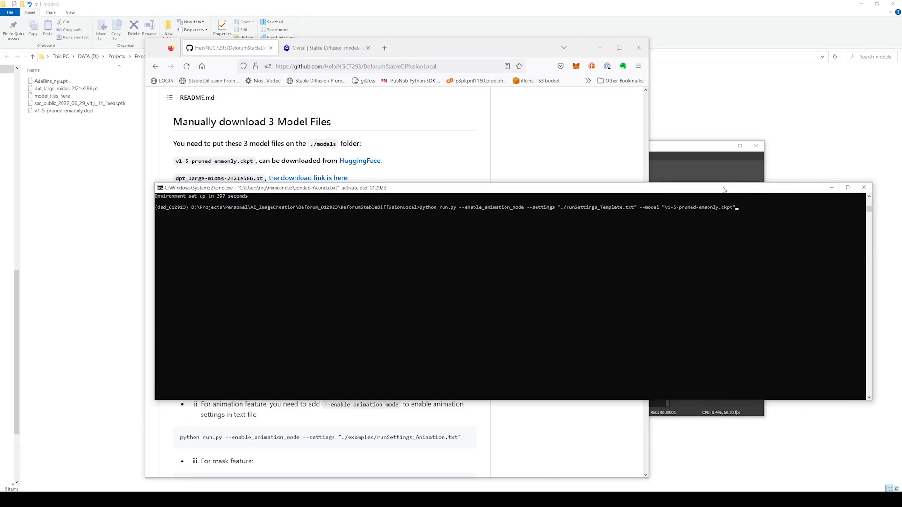
left_click_drag(723, 190, 677, 217)
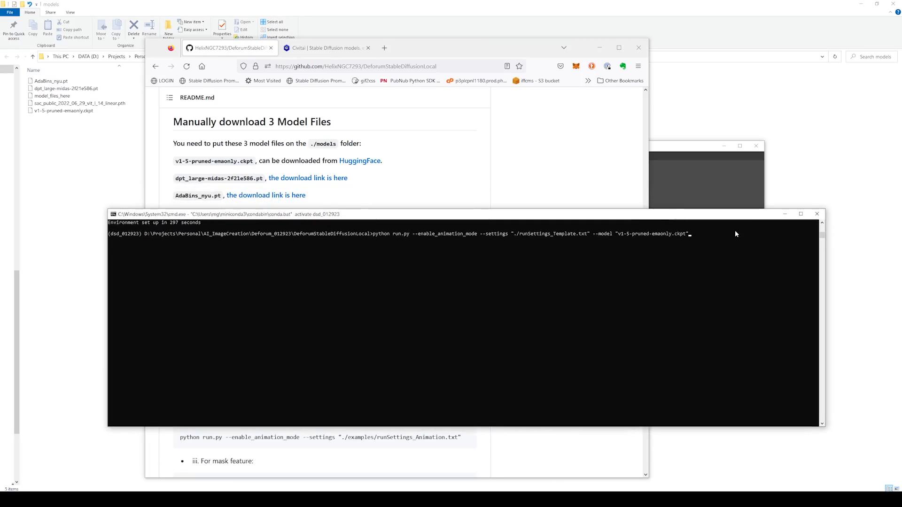
key("Return")
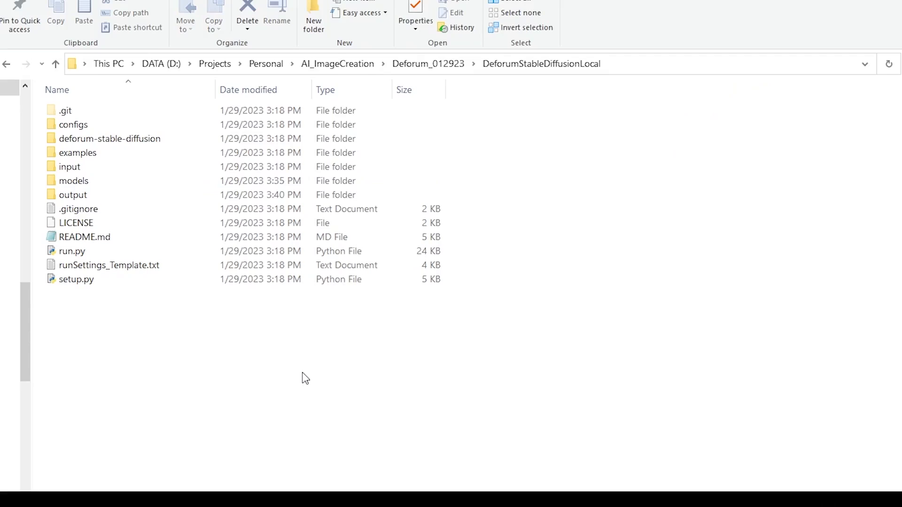
Step: Open the output folder's 2023-01\TaskName subfolder and look through the generated PNG frames
left_click(68, 197)
double_click(68, 197)
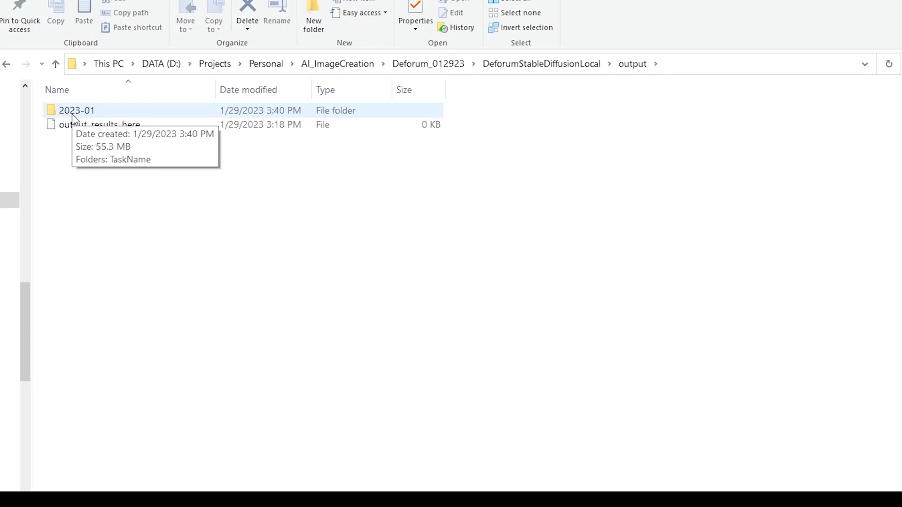
double_click(74, 113)
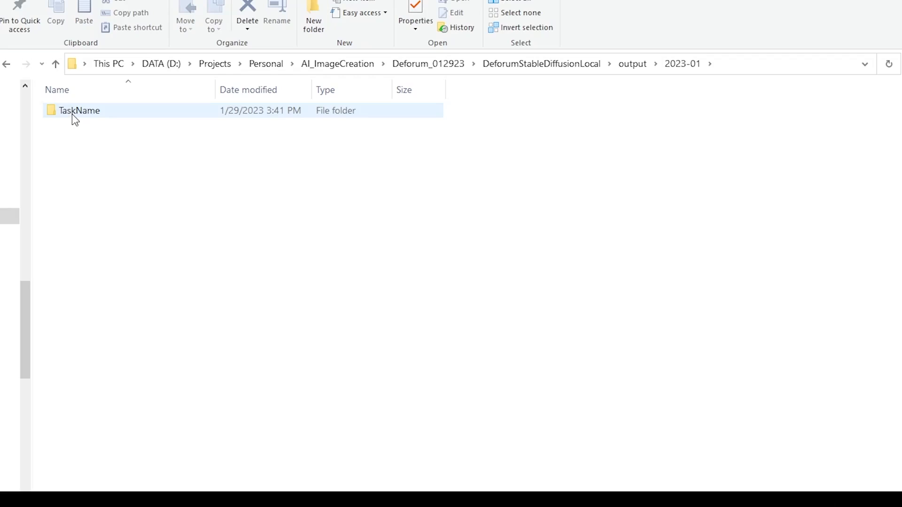
double_click(72, 116)
scroll(329, 256, "down", 7)
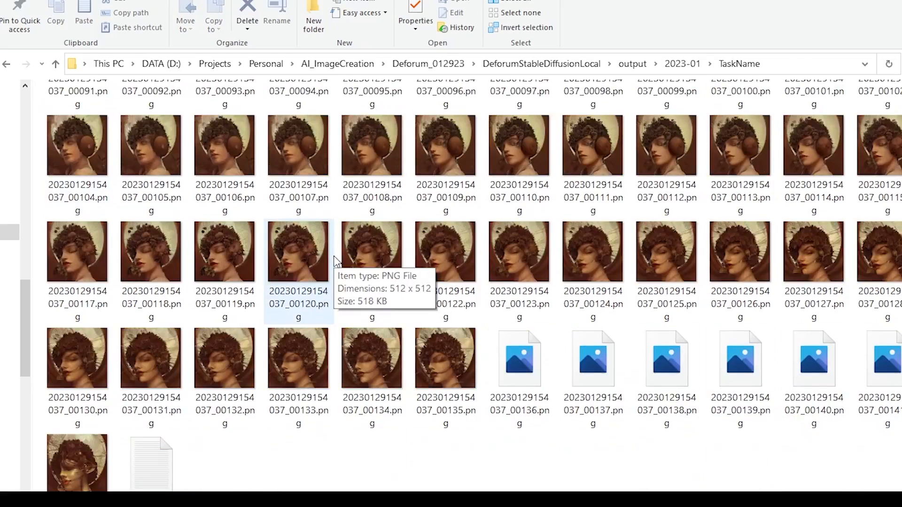
scroll(310, 261, "up", 7)
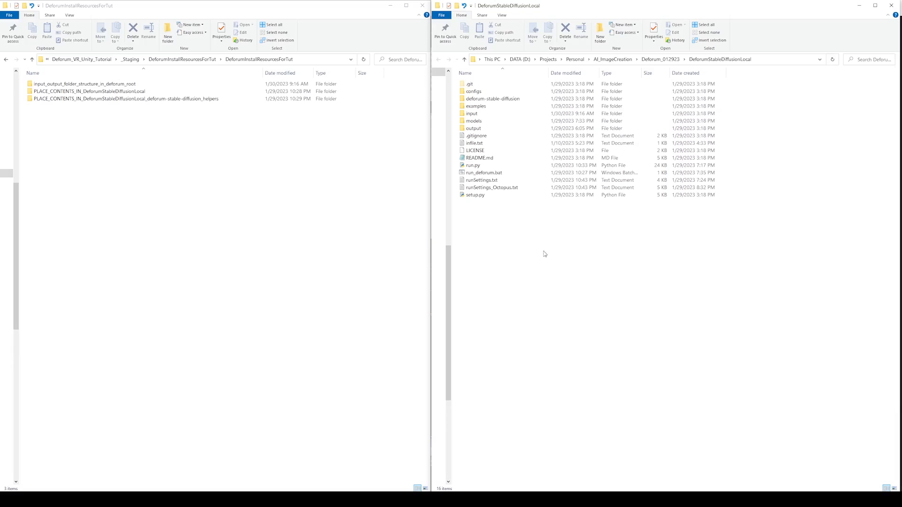
Step: Open the PLACE_CONTENTS_IN_DeforumStableDiffusionLocal resource folder and review which of its files belong in the DeforumStableDiffusionLocal folder
left_click(160, 205)
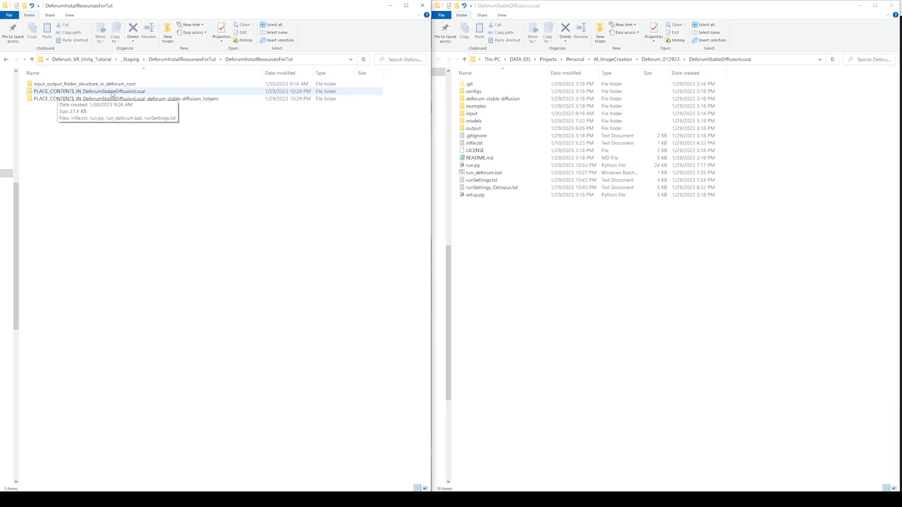
double_click(142, 95)
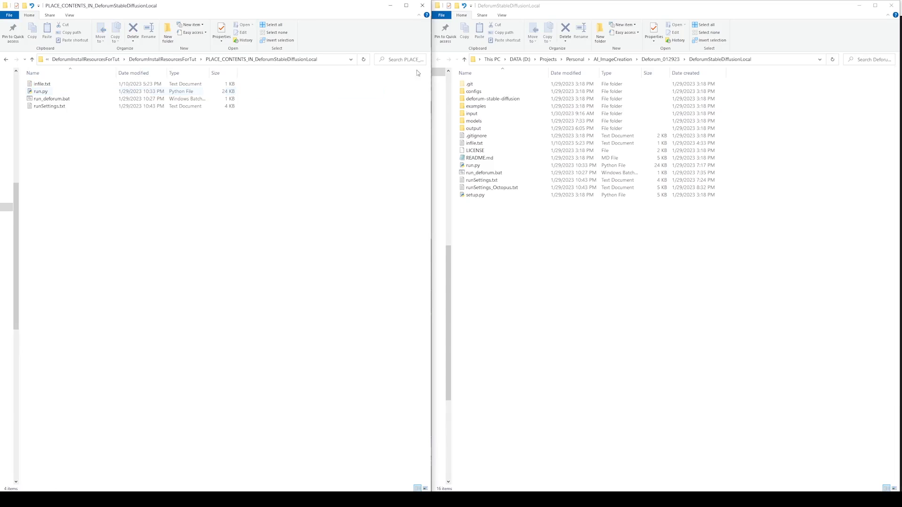
left_click(732, 58)
left_click(659, 260)
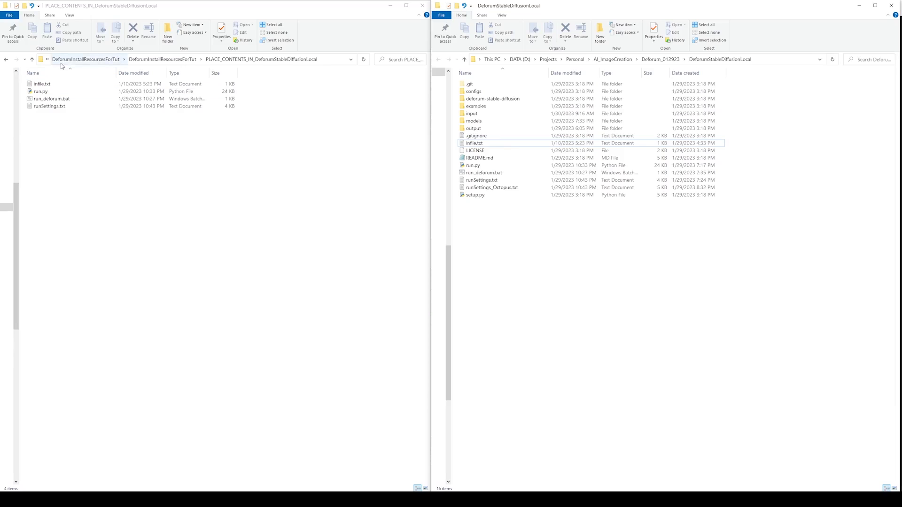
left_click_drag(51, 141, 591, 318)
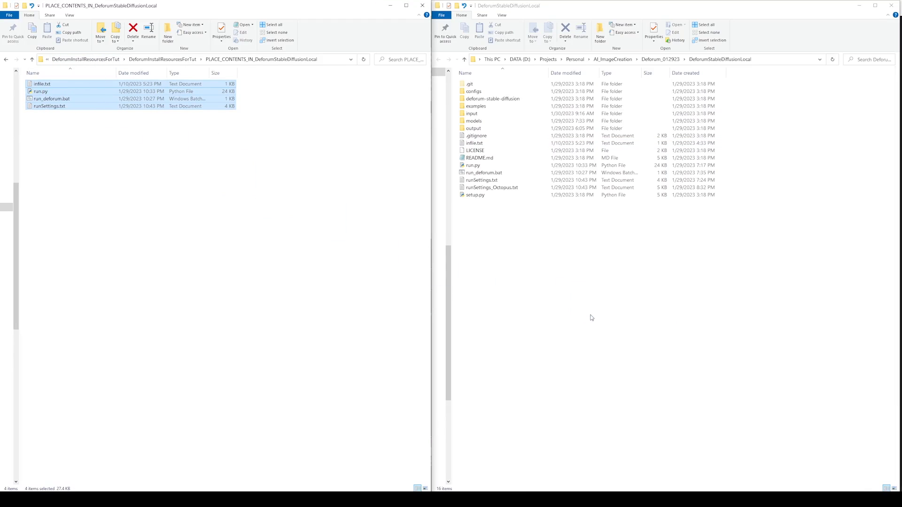
left_click(335, 274)
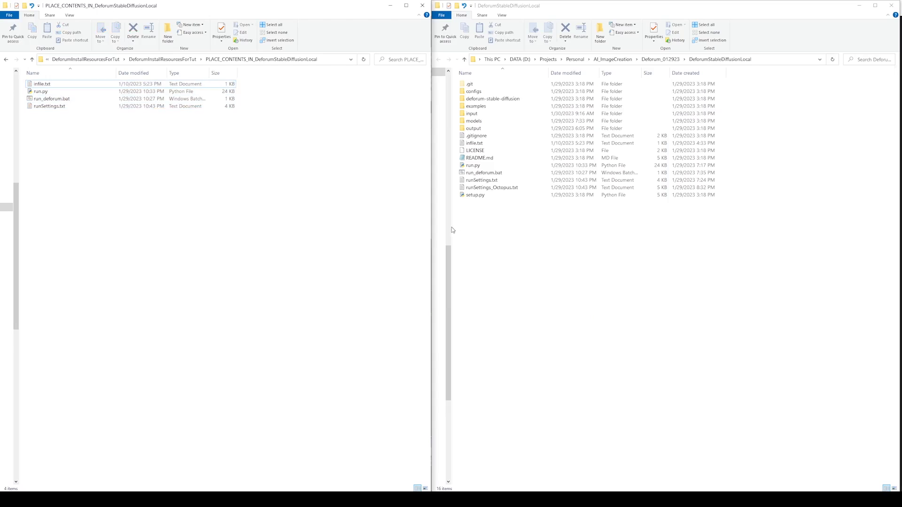
Step: Check run.py, run_deforum.bat and runSettings.txt in the DeforumStableDiffusionLocal folder
left_click(478, 168)
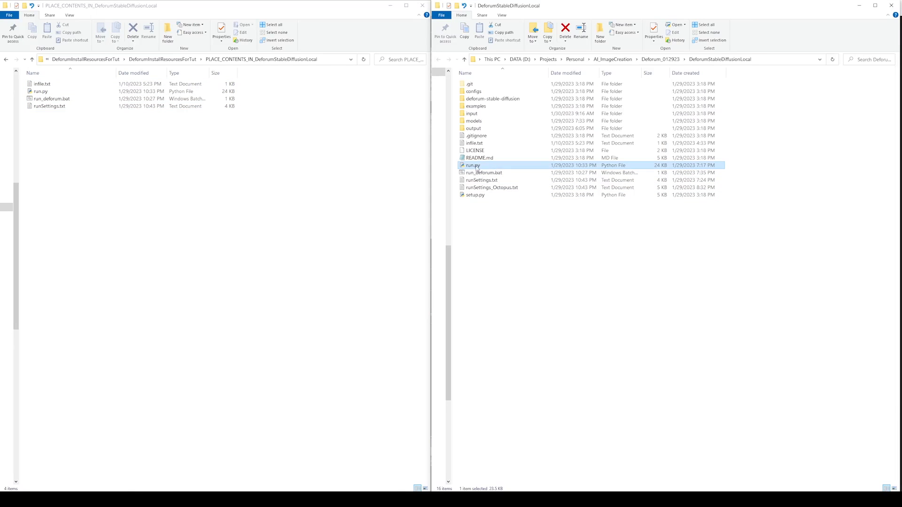
left_click(483, 173)
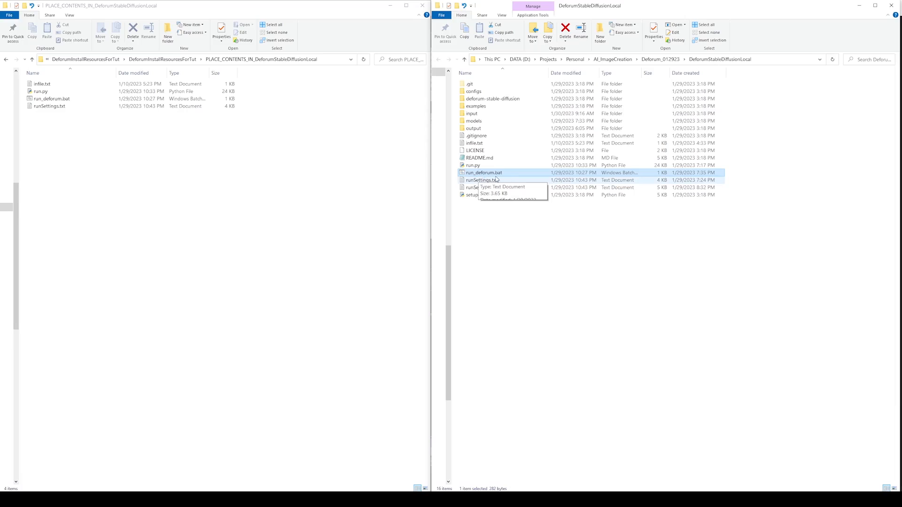
left_click(493, 180)
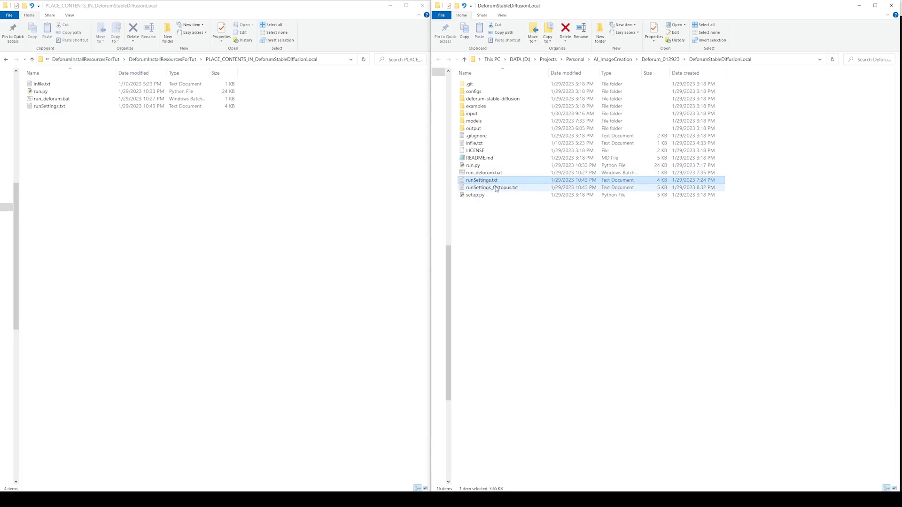
Step: Review runSettings_Octopus.txt, run.py, run_deforum.bat, infile.txt and runSettings.txt in the DeforumStableDiffusionLocal folder
left_click(519, 253)
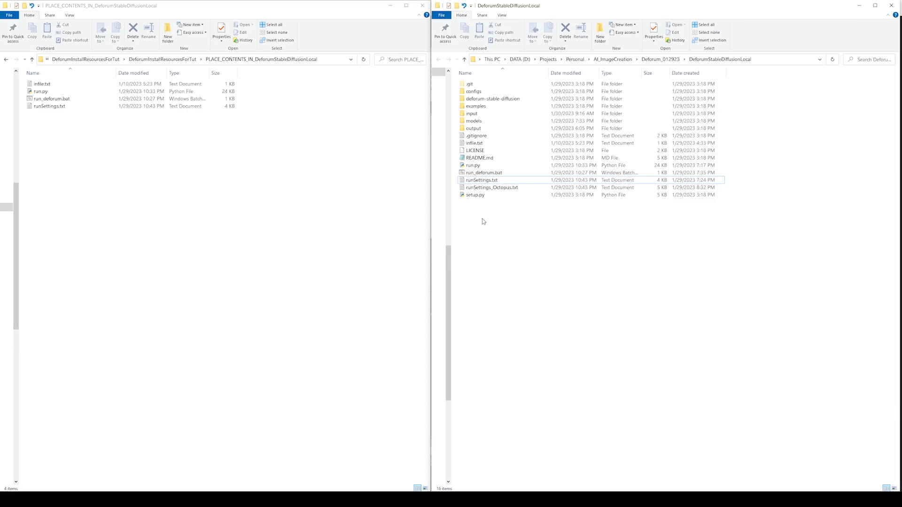
left_click(512, 188)
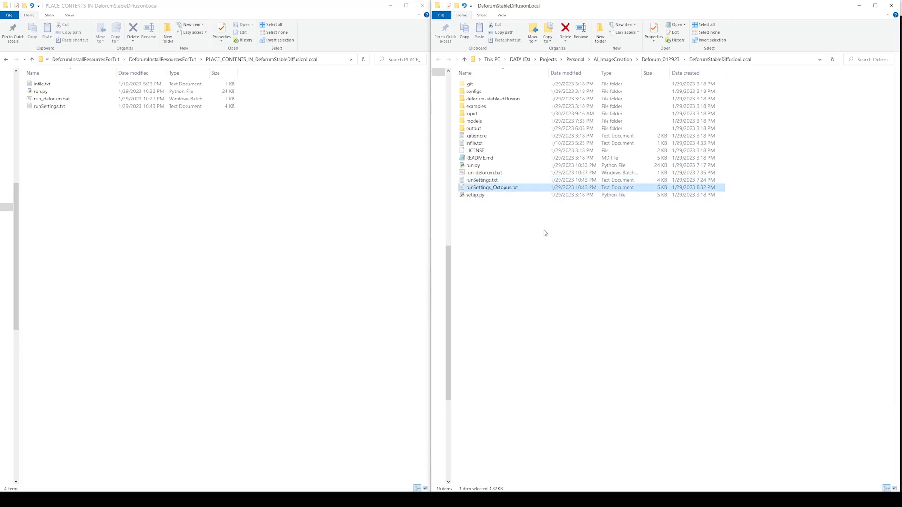
left_click(484, 250)
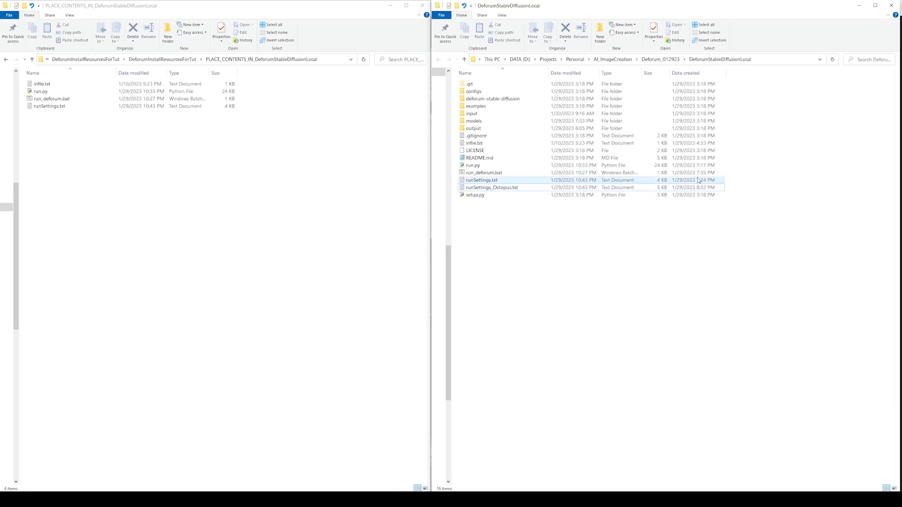
left_click(475, 166)
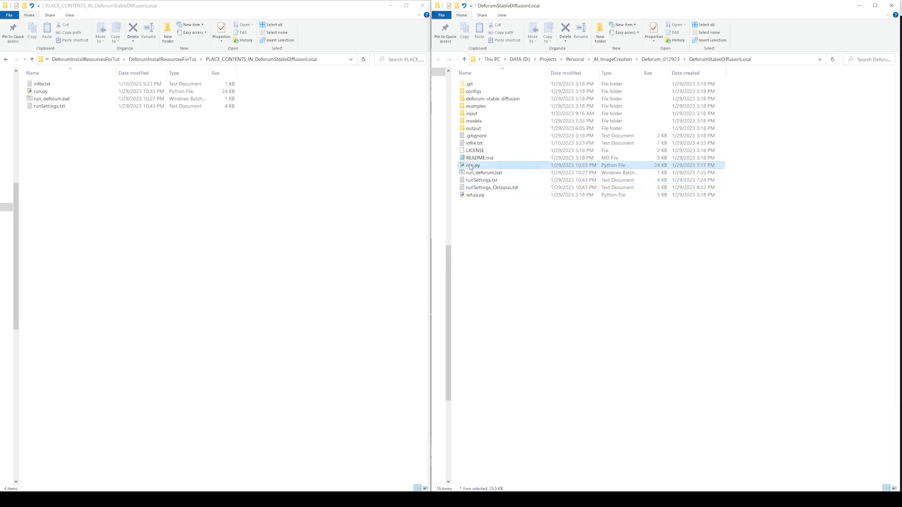
left_click(500, 174)
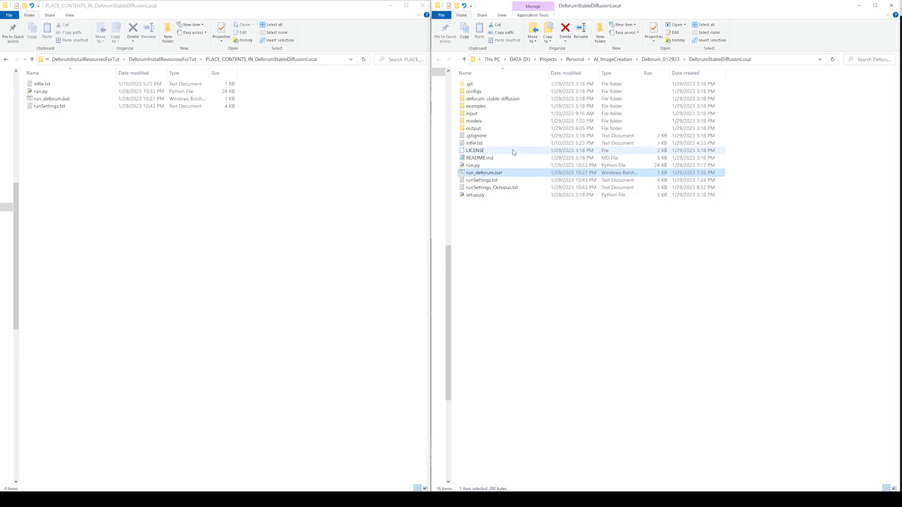
left_click(547, 143)
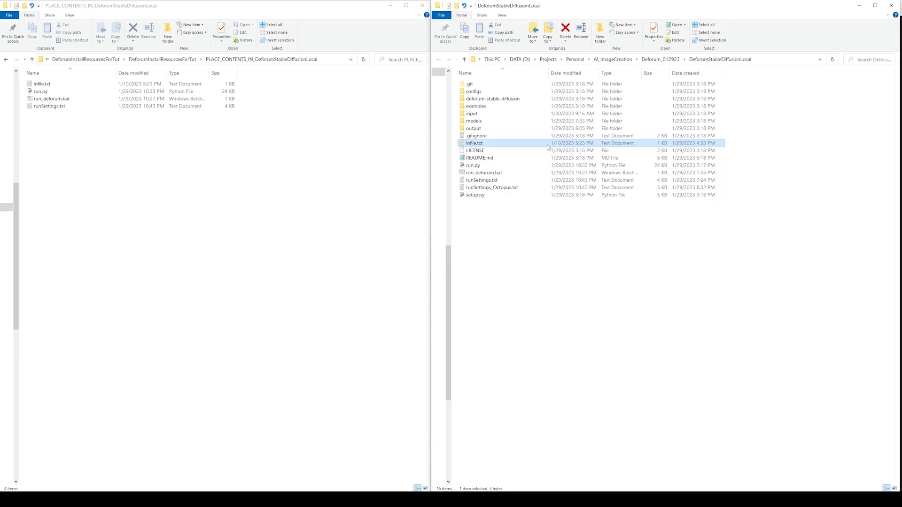
left_click(486, 180)
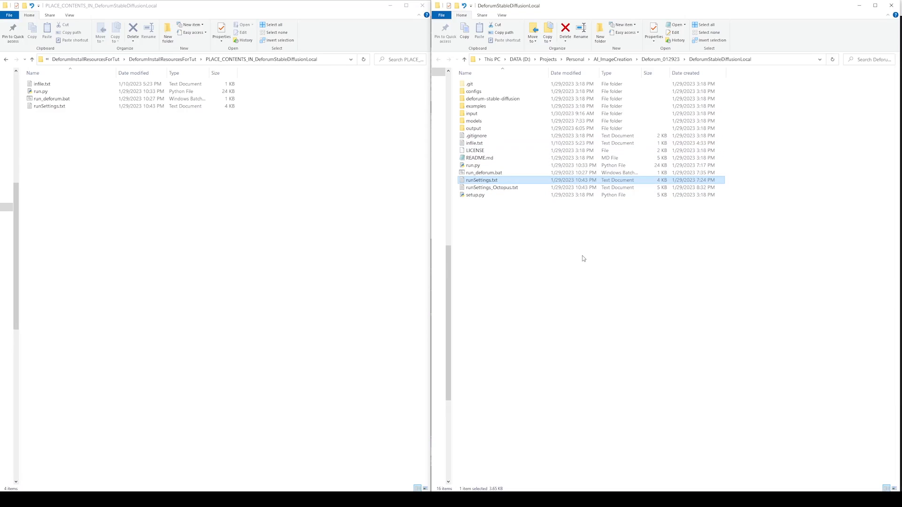
left_click(583, 258)
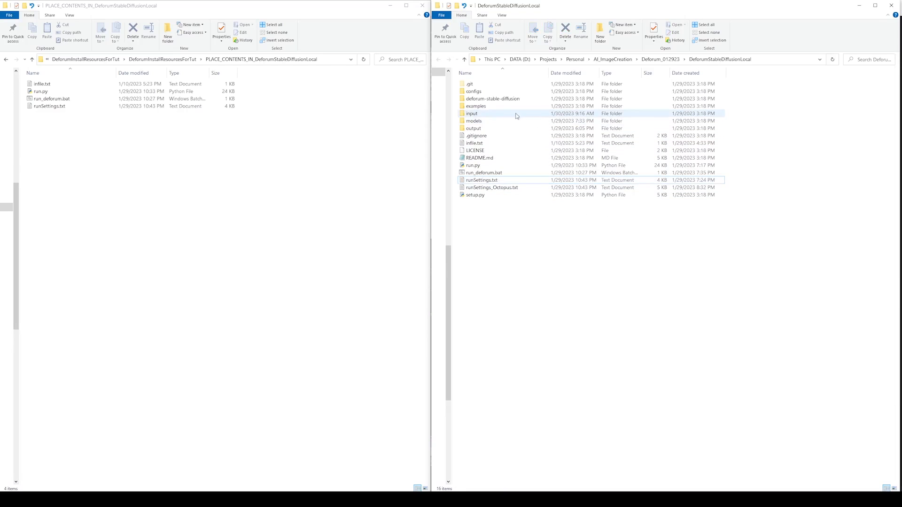
Step: Compare the files in the PLACE_CONTENTS_IN_DeforumStableDiffusionLocal_deforum-stable-diffusion_helpers resource folder with those in deforum-stable-diffusion\helpers
double_click(483, 100)
double_click(480, 92)
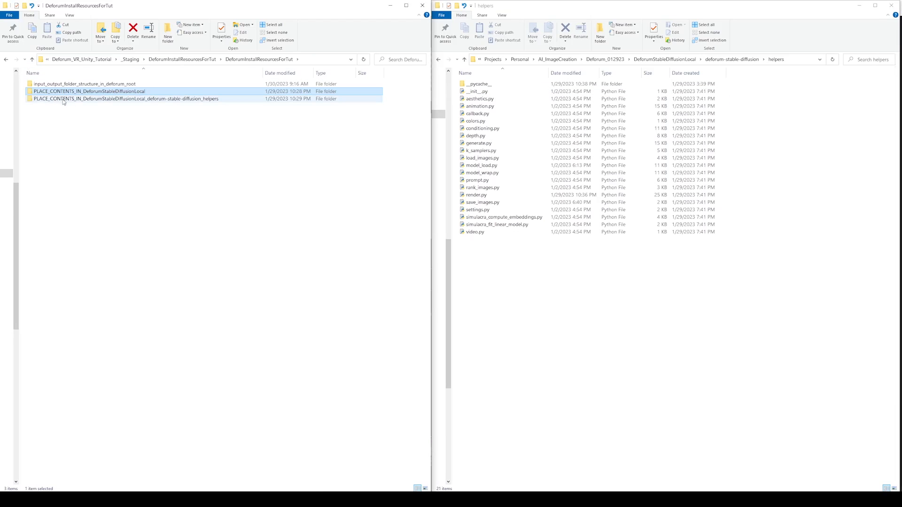
left_click(211, 100)
double_click(211, 103)
left_click_drag(29, 283, 606, 332)
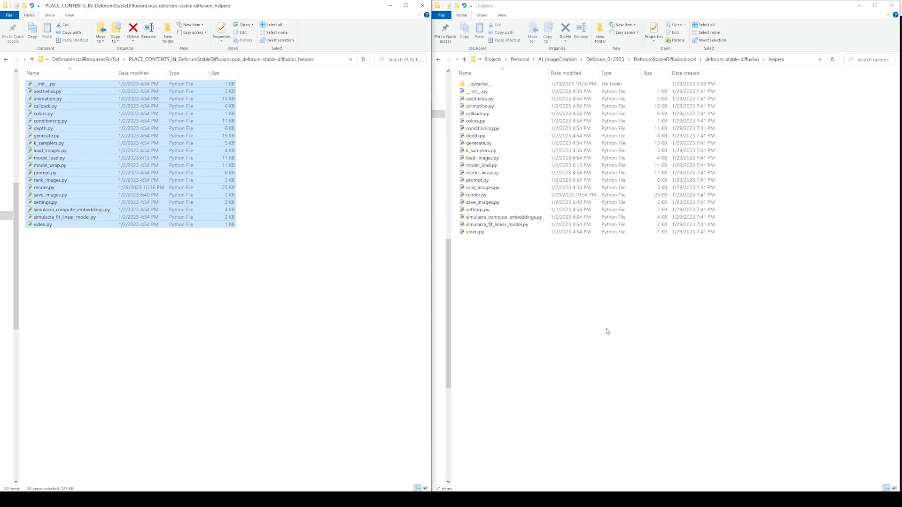
left_click(239, 342)
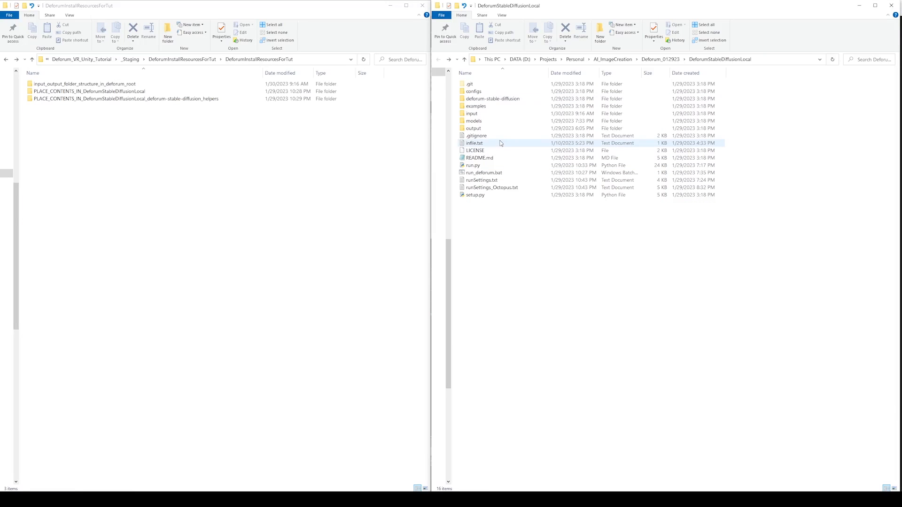
Step: Copy the archive, b and loading folders from input_output_folder_structure_in_deforum_root\output into DeforumStableDiffusionLocal\output
double_click(481, 129)
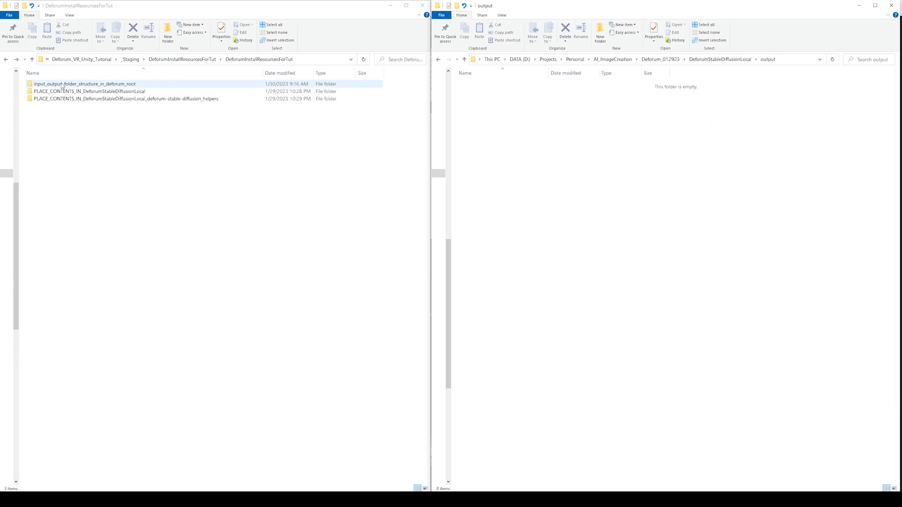
double_click(100, 85)
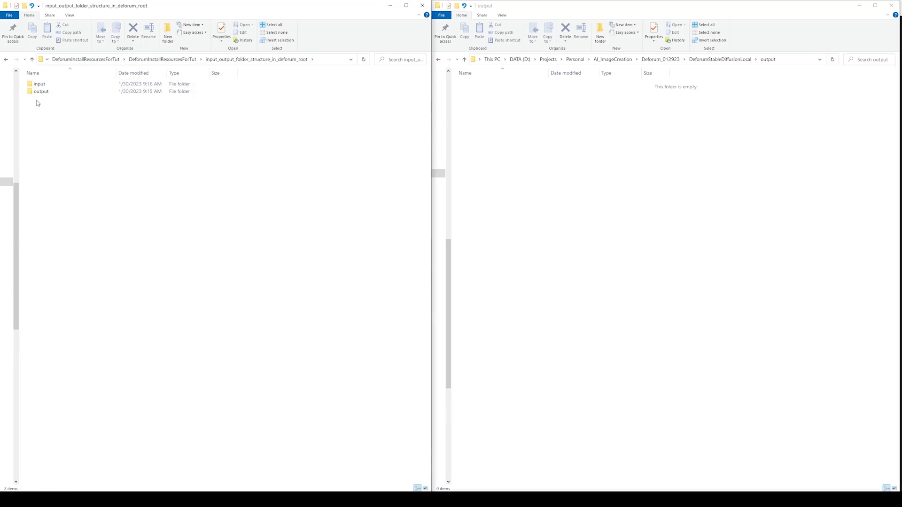
double_click(41, 91)
left_click_drag(26, 116, 51, 84)
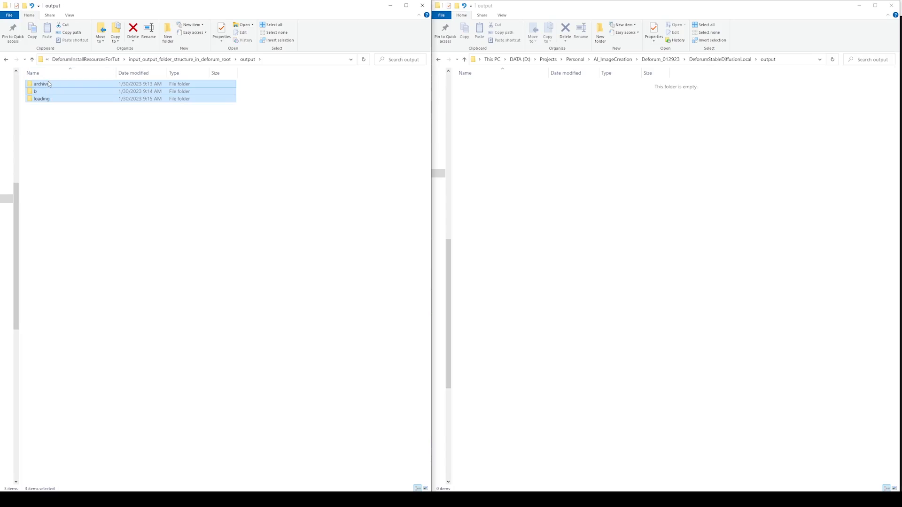
right_click_drag(48, 84, 583, 151)
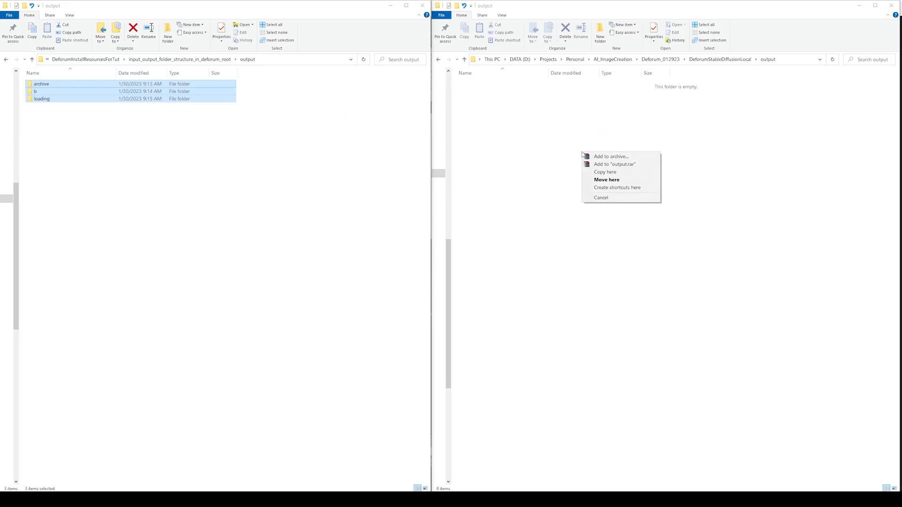
left_click(618, 172)
Step: Move init_image.png from the input_output_folder_structure_in_deforum_root\input resource folder into DeforumStableDiffusionLocal\input
left_click(32, 59)
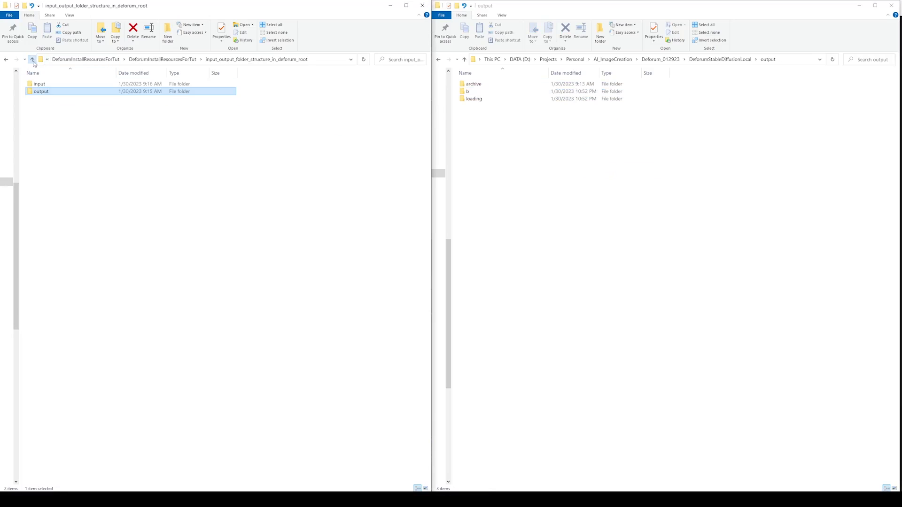
left_click(464, 59)
double_click(479, 113)
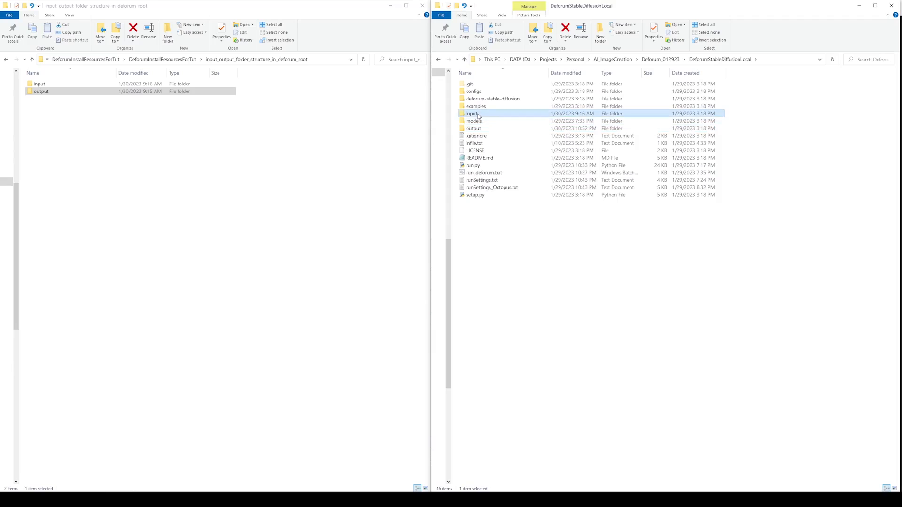
double_click(42, 84)
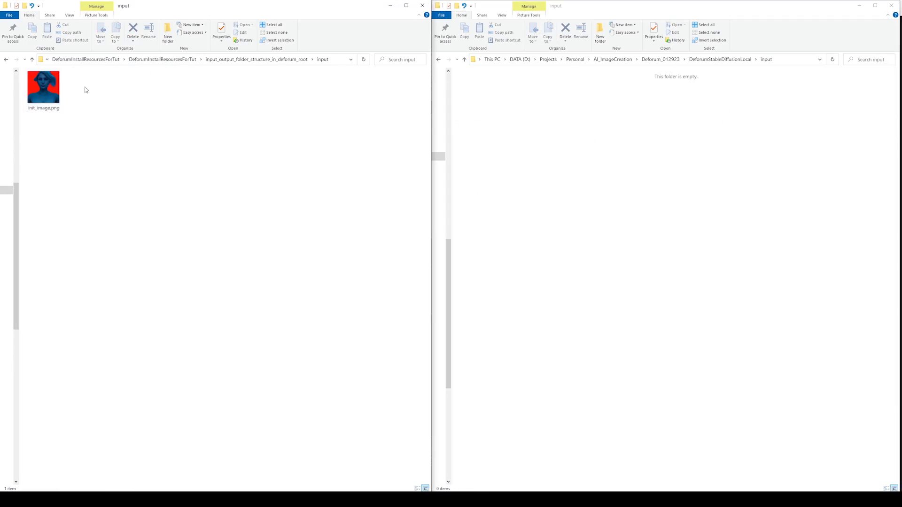
left_click_drag(54, 85, 577, 147)
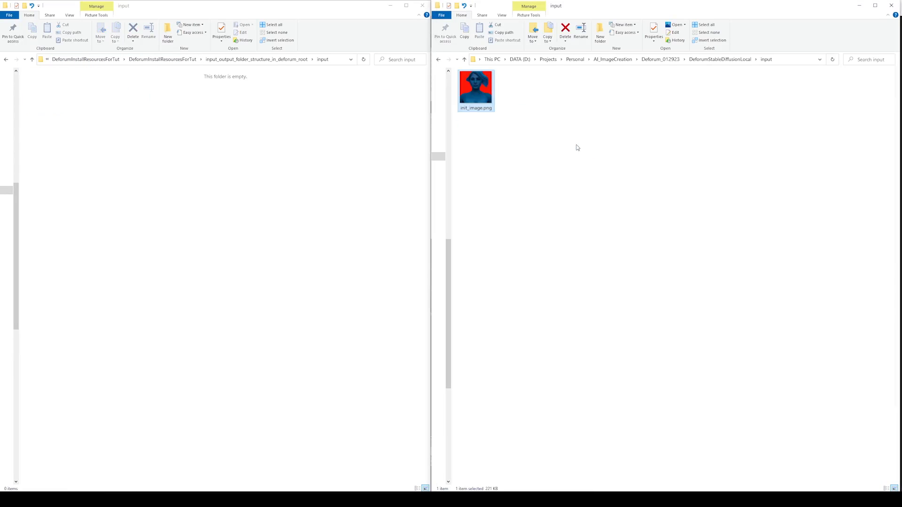
Step: View init_image.png from the DeforumStableDiffusionLocal\input folder, then close the image
double_click(477, 86)
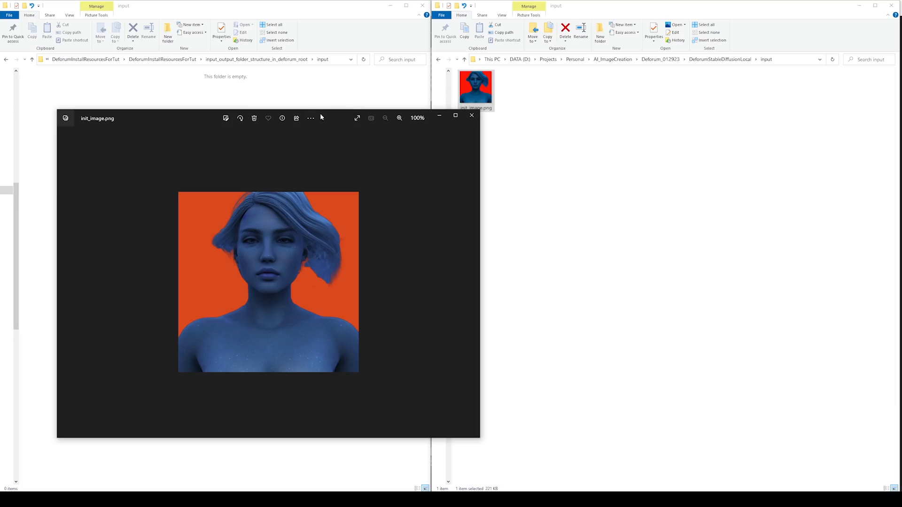
left_click_drag(193, 122, 394, 121)
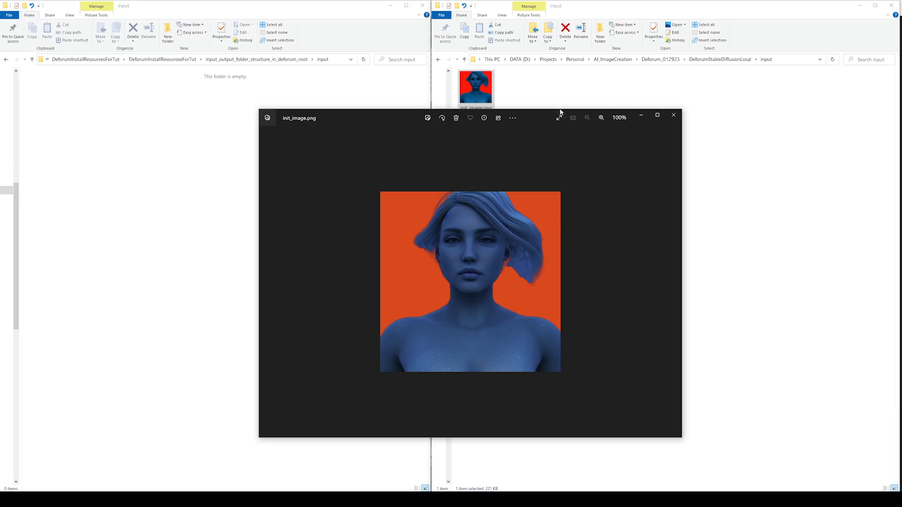
left_click_drag(388, 122, 379, 136)
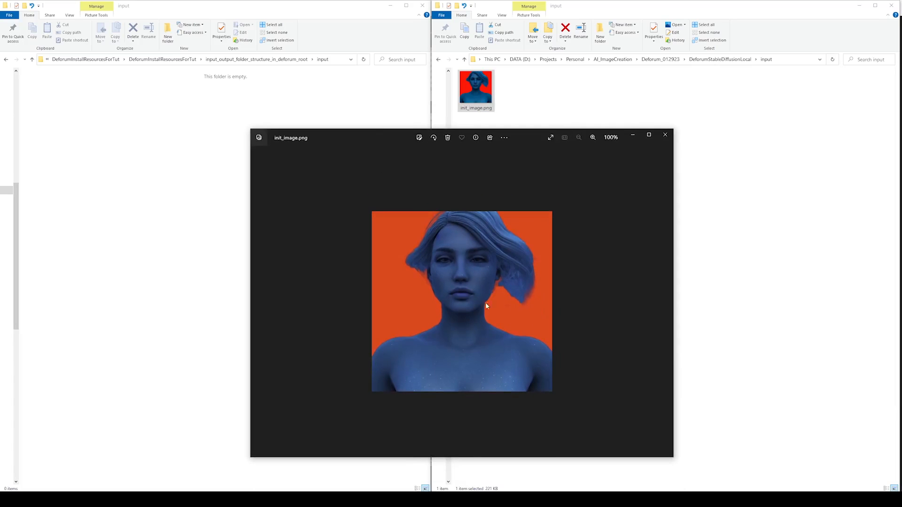
left_click(665, 135)
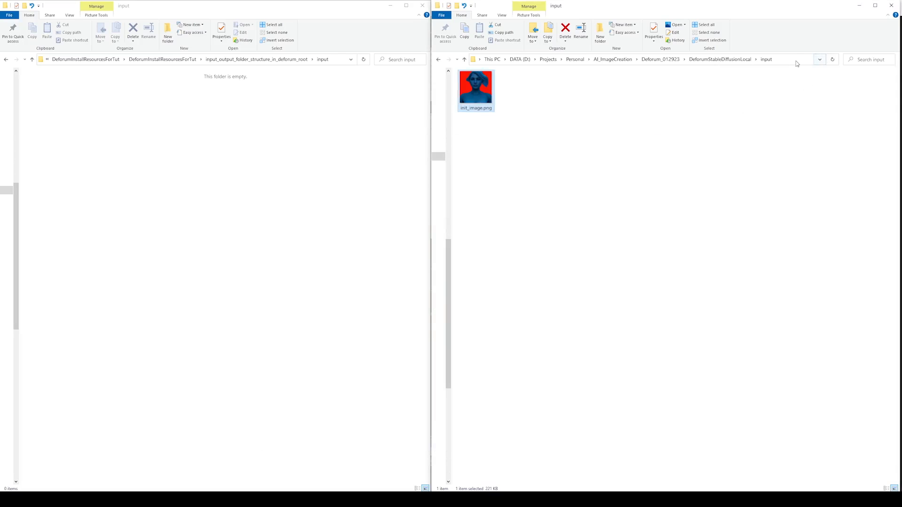
Step: Copy the full path of the DeforumStableDiffusionLocal\input folder into an empty Notepad document
left_click(795, 60)
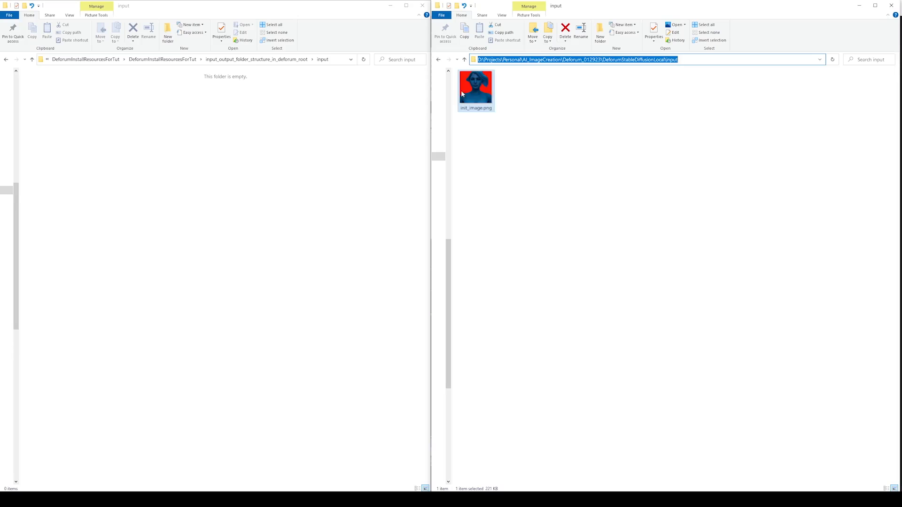
left_click(390, 499)
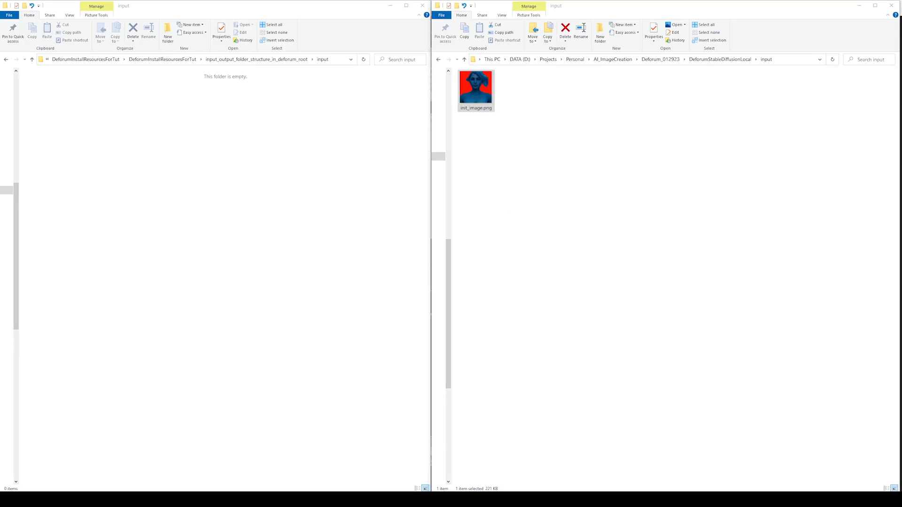
left_click_drag(114, 331, 447, 185)
left_click(802, 57)
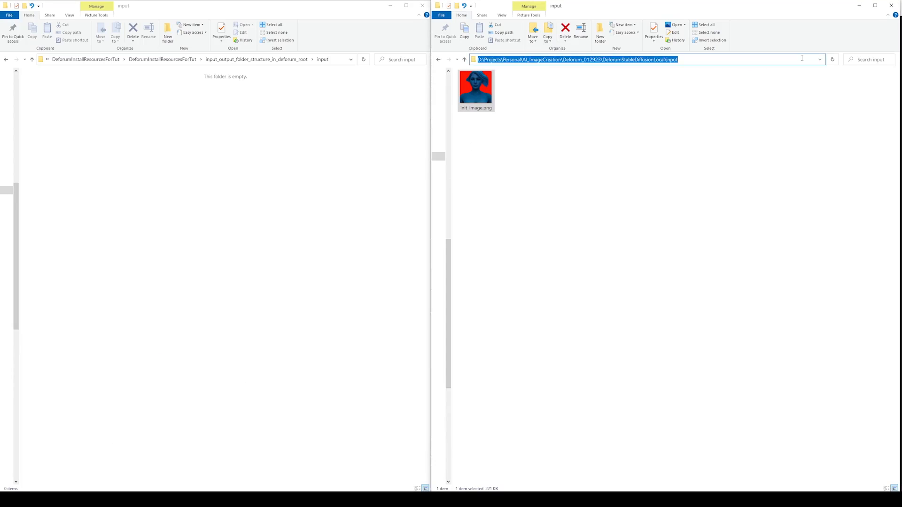
key("ctrl+c")
key("alt+Tab")
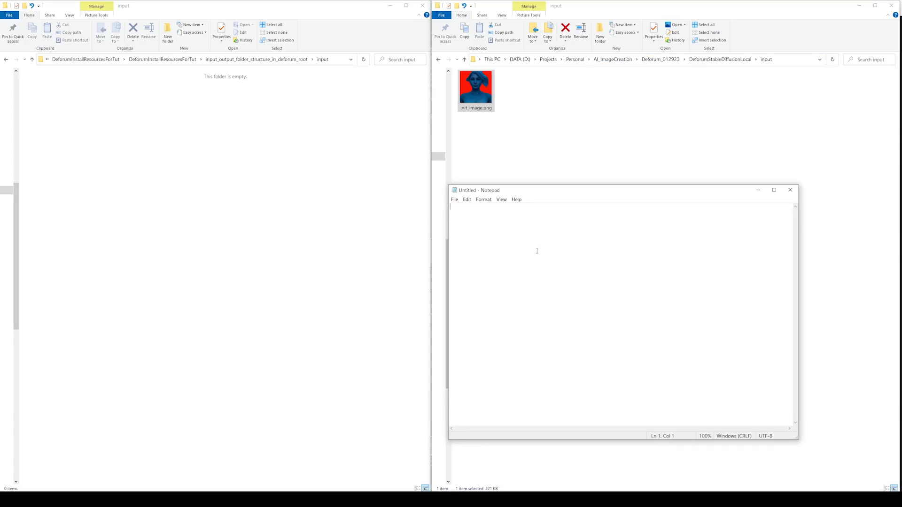
key("ctrl+v")
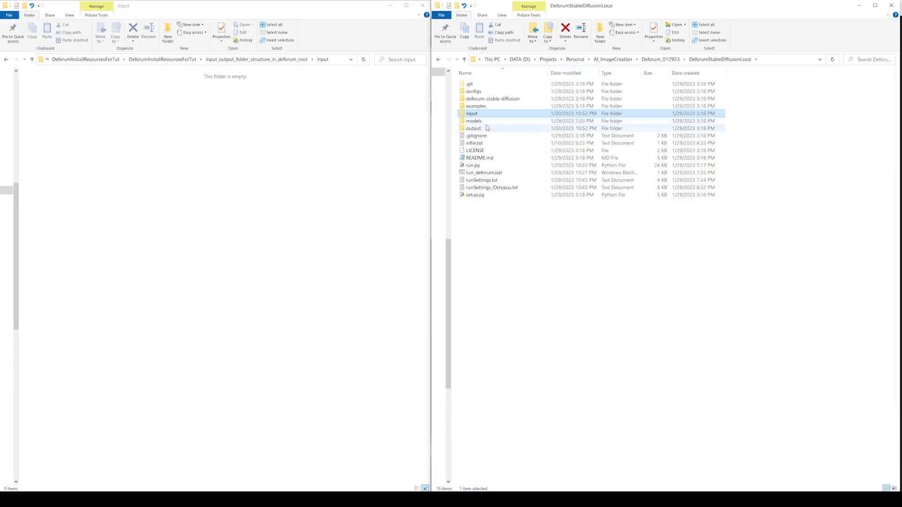
Step: Add the full path of the DeforumStableDiffusionLocal\output\archive folder to the Notepad document below the input path
double_click(486, 128)
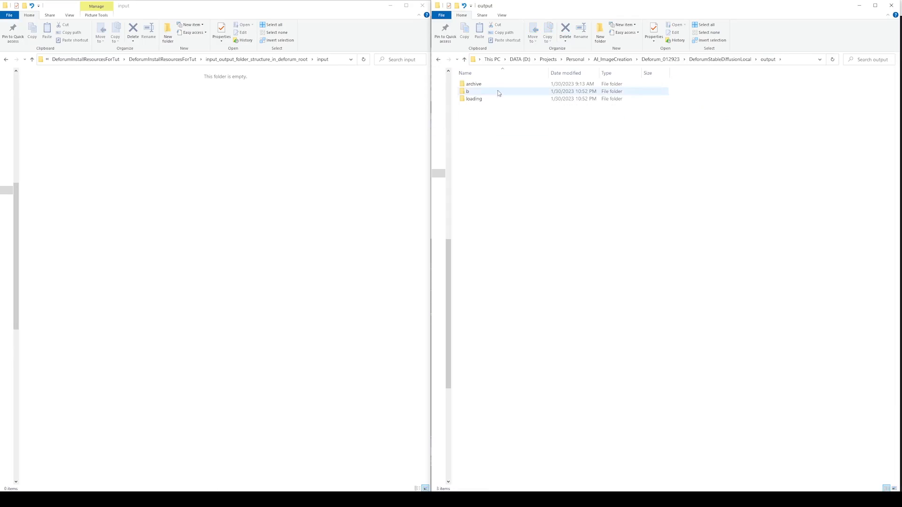
left_click(486, 86)
double_click(486, 86)
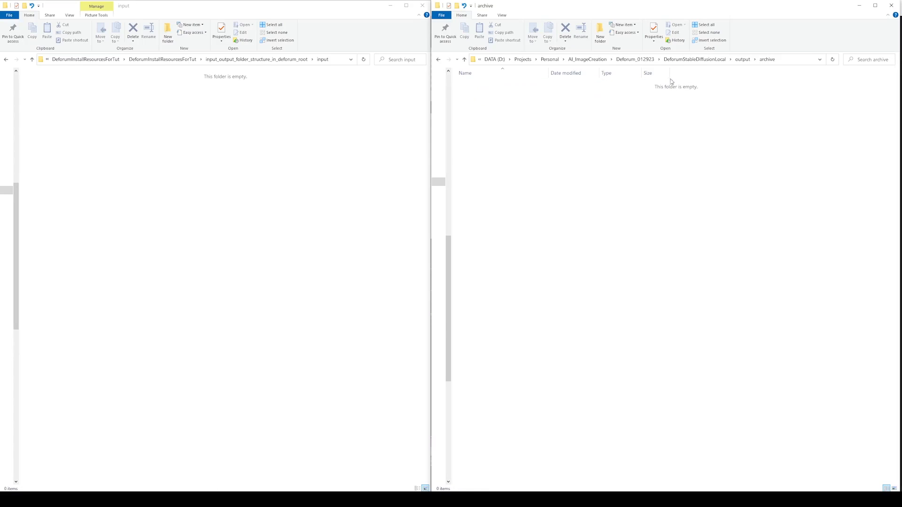
left_click(791, 57)
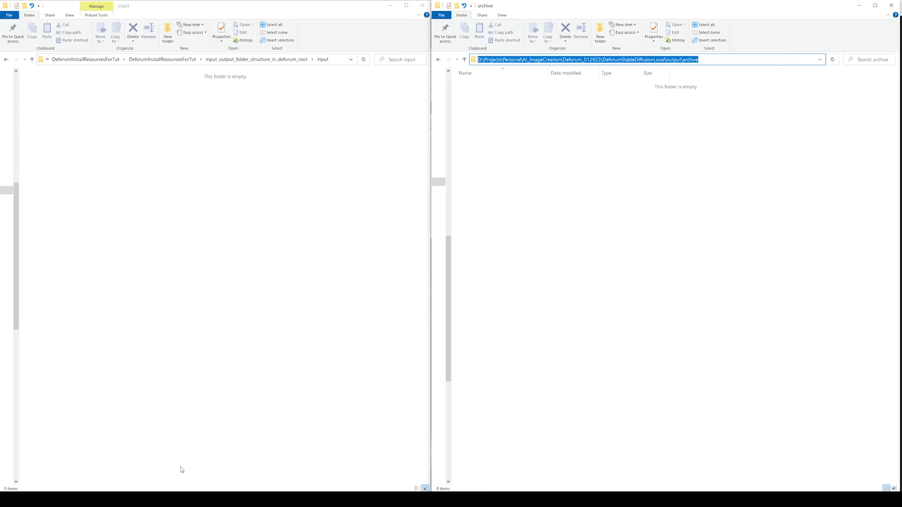
key("alt+Tab")
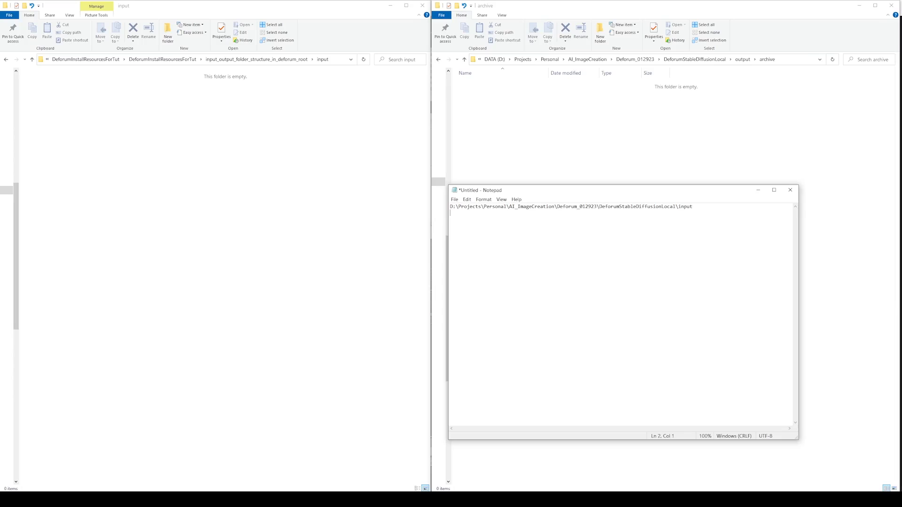
key("ctrl+v")
key("Return")
Step: Add the full path of the DeforumStableDiffusionLocal\output\b folder to the Notepad document below the archive path
left_click(463, 59)
double_click(481, 92)
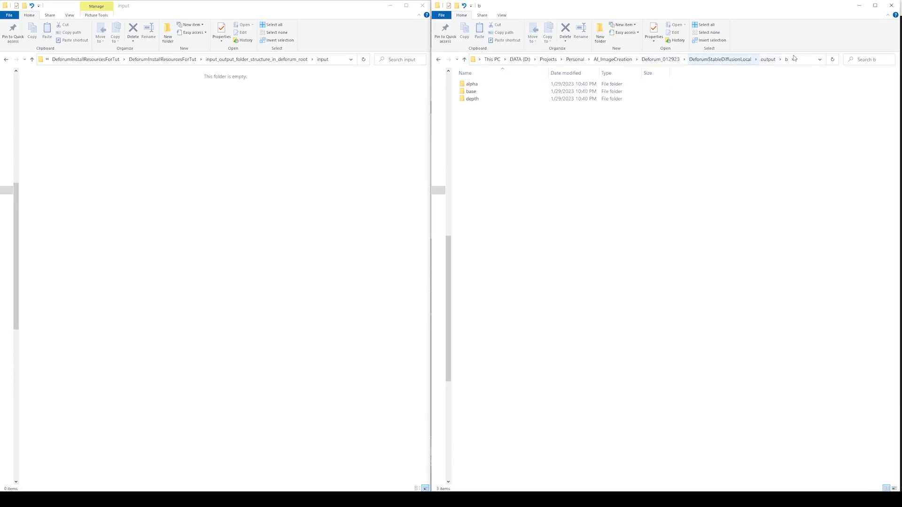
left_click(803, 58)
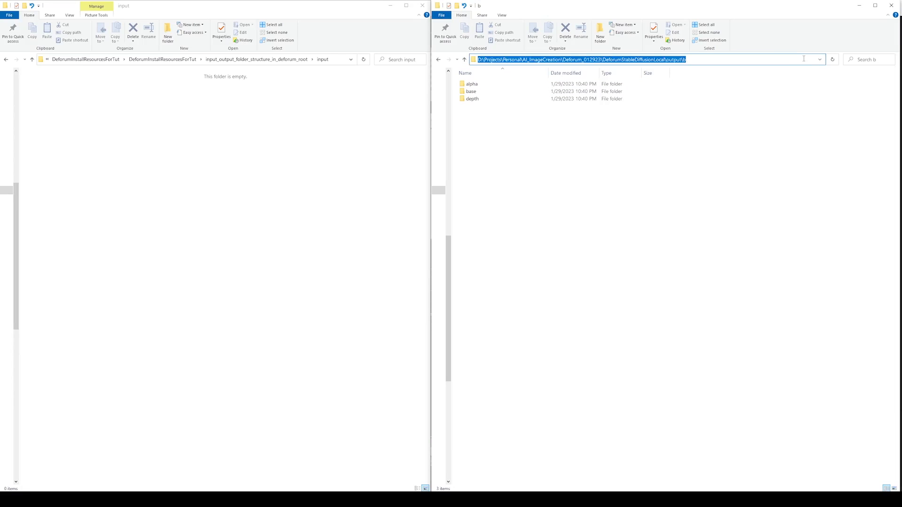
key("alt+Tab")
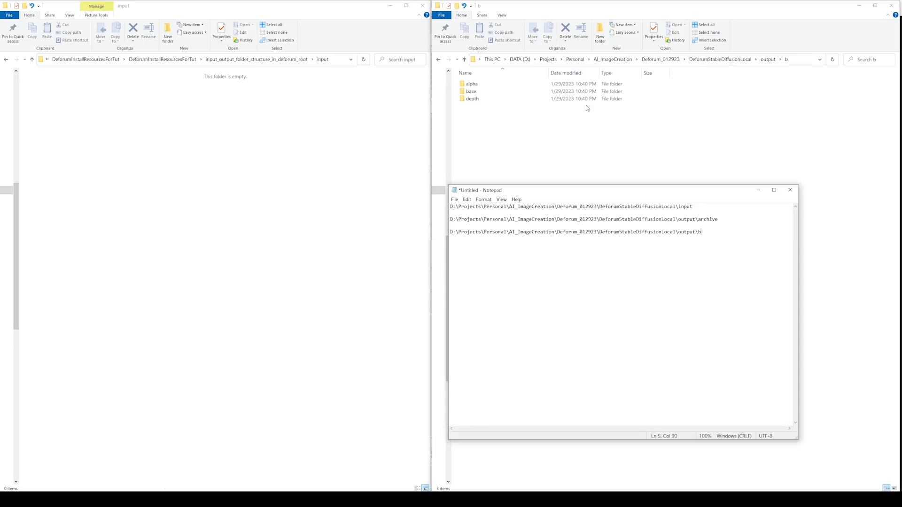
Step: Add the full path of the DeforumStableDiffusionLocal\output\loading folder to the Notepad document below the output\b path
left_click(464, 59)
double_click(484, 99)
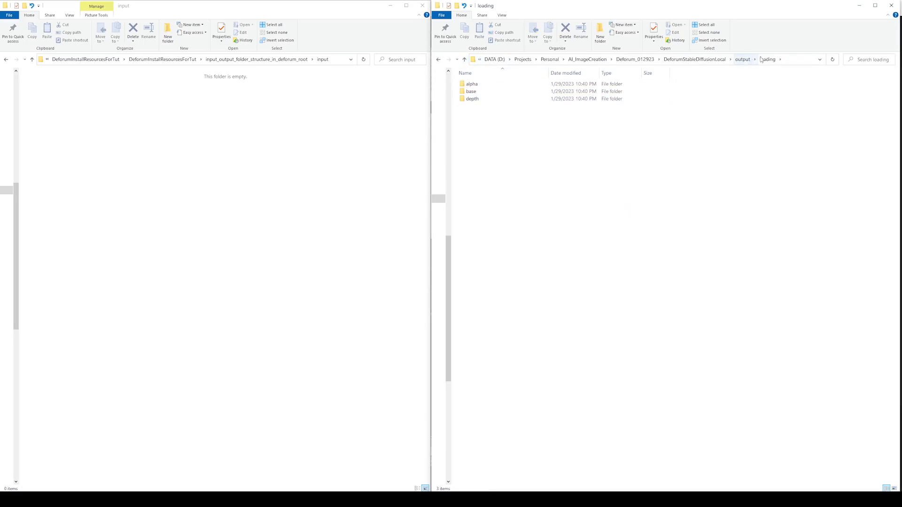
left_click(799, 60)
key("ctrl+c")
key("alt+Tab")
key("ctrl+v")
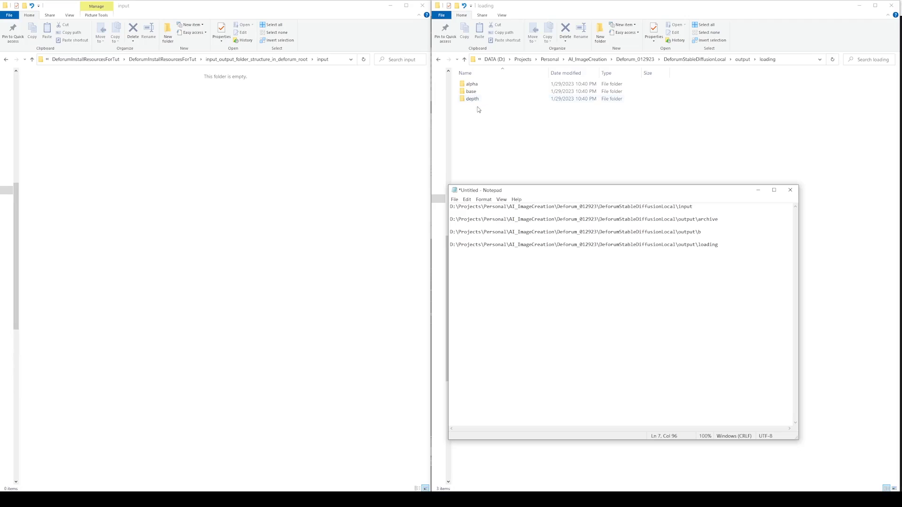
left_click(498, 137)
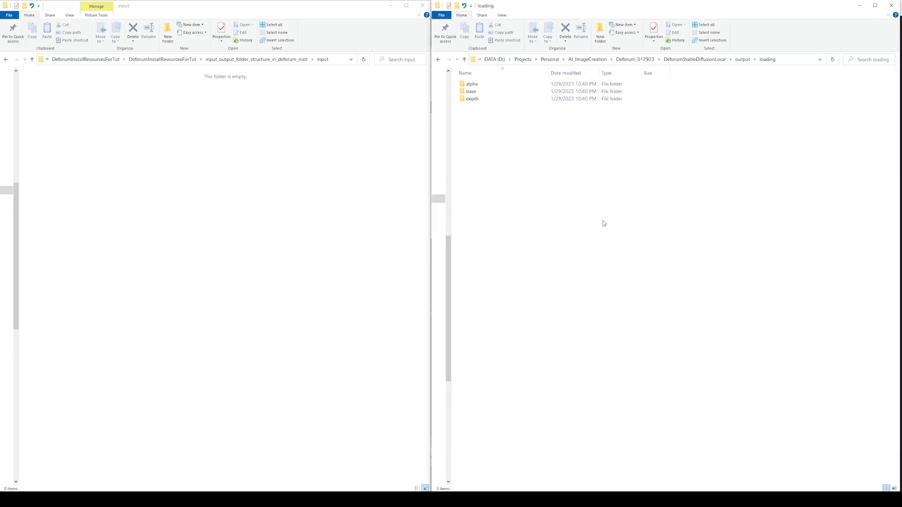
Step: Open runSettings.txt from the Deforum_012923\DeforumStableDiffusionLocal folder for editing in Notepad
key("alt+Tab")
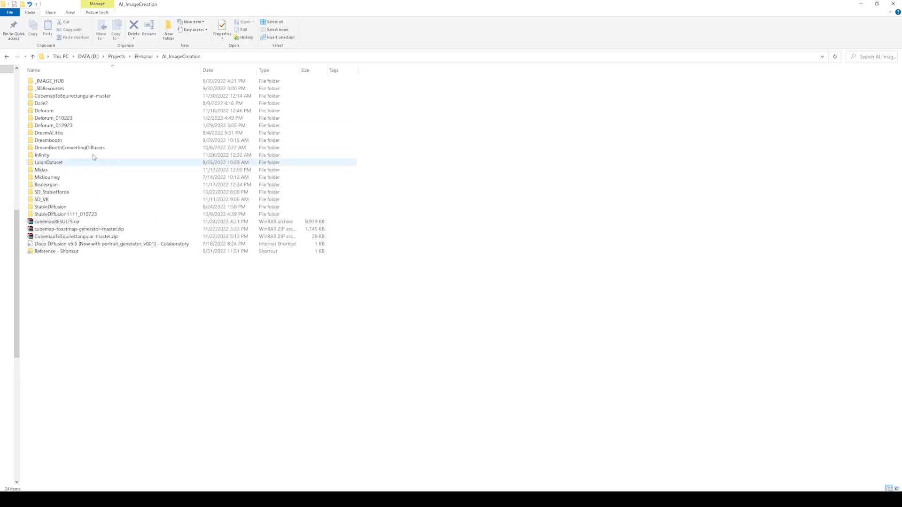
left_click(77, 126)
double_click(77, 126)
double_click(66, 81)
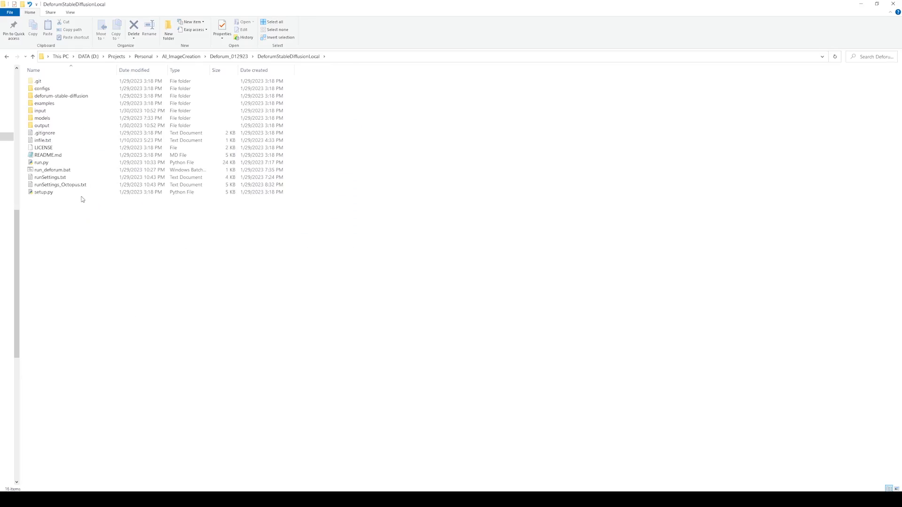
right_click(55, 179)
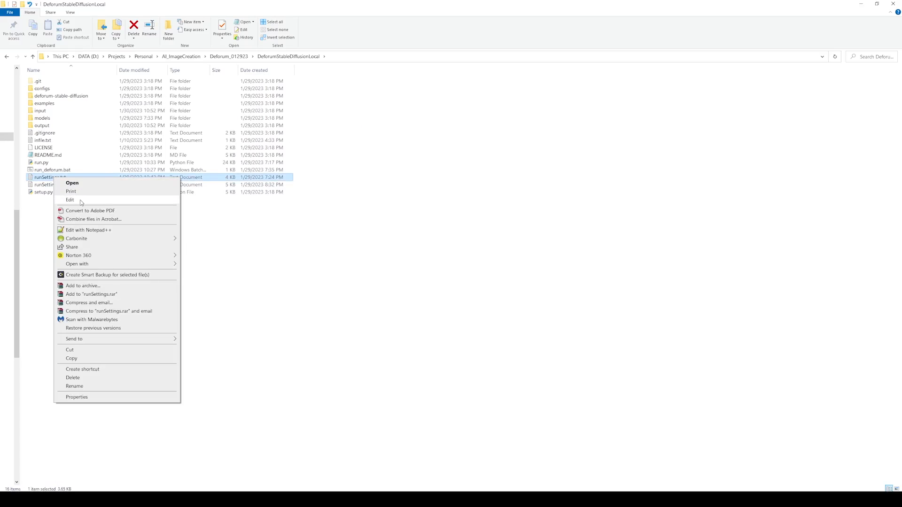
left_click(81, 202)
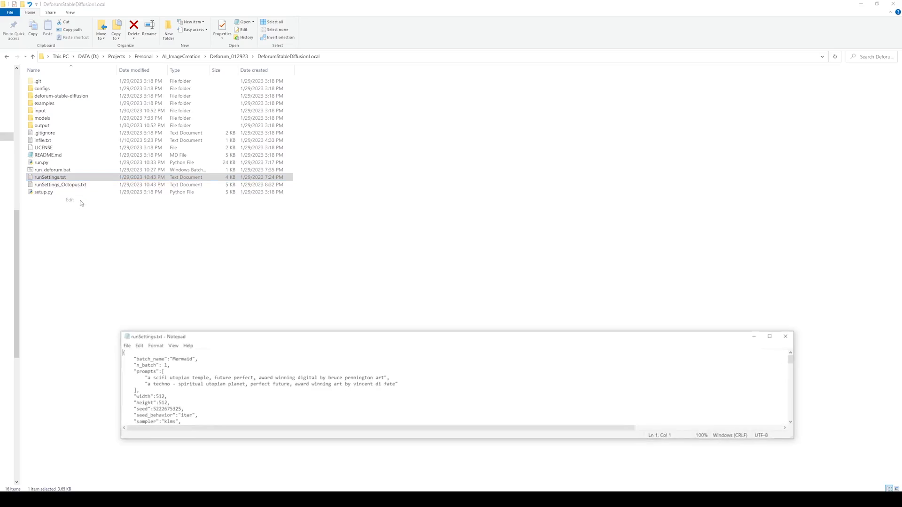
left_click_drag(247, 329, 288, 121)
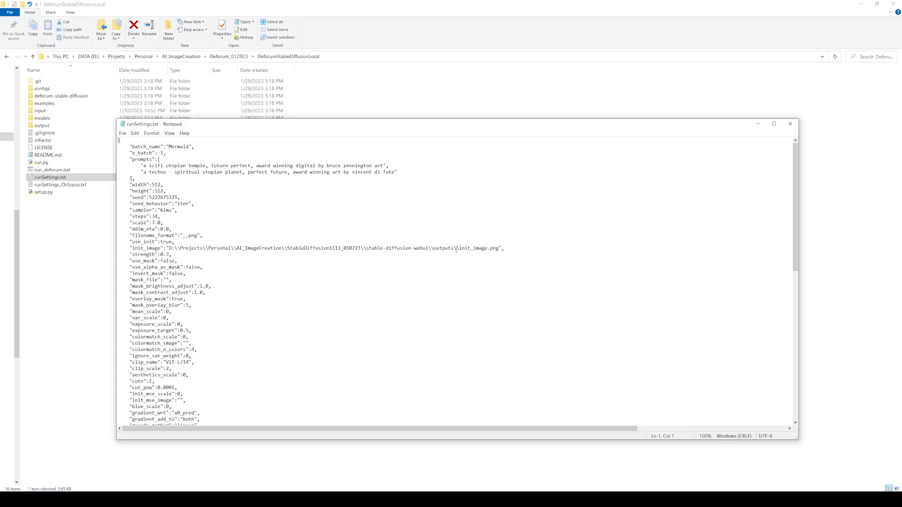
Step: Replace the folder part of the init_image path in runSettings.txt with the DeforumStableDiffusionLocal\input path noted in the untitled document
left_click(182, 499)
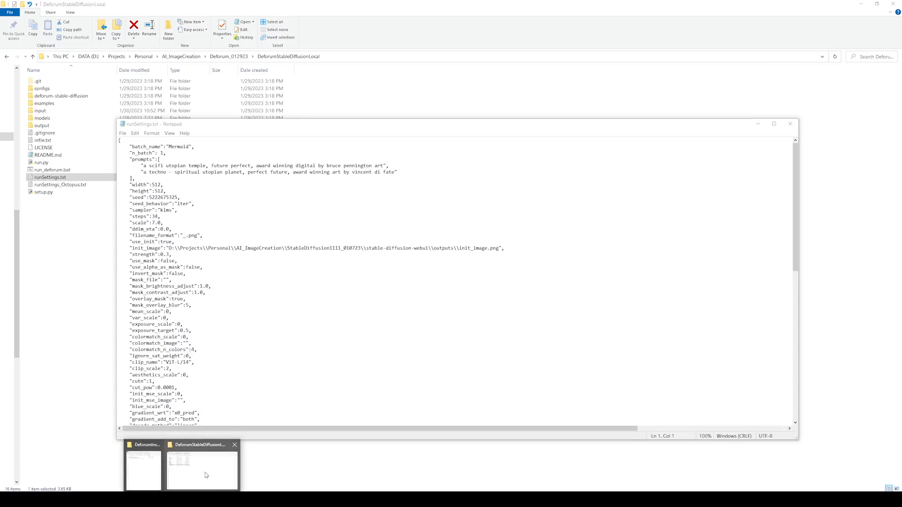
mouse_move(205, 475)
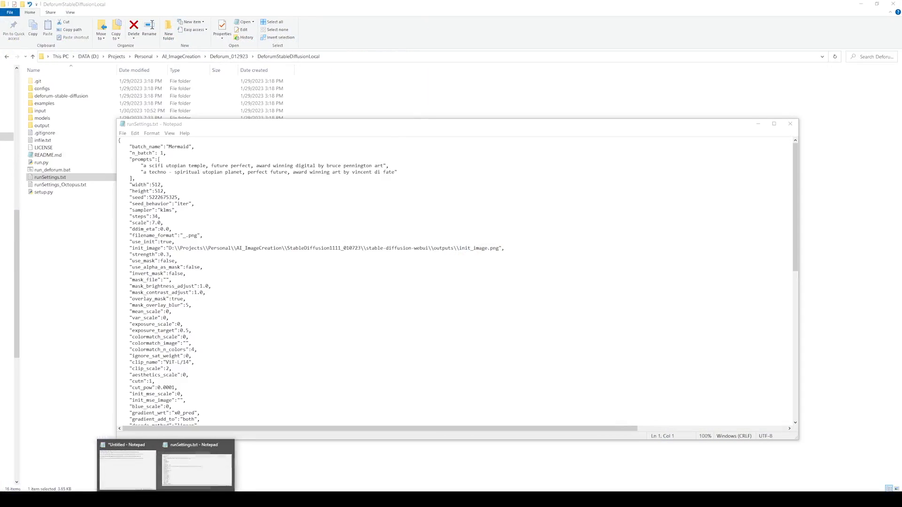
left_click(190, 499)
left_click(129, 474)
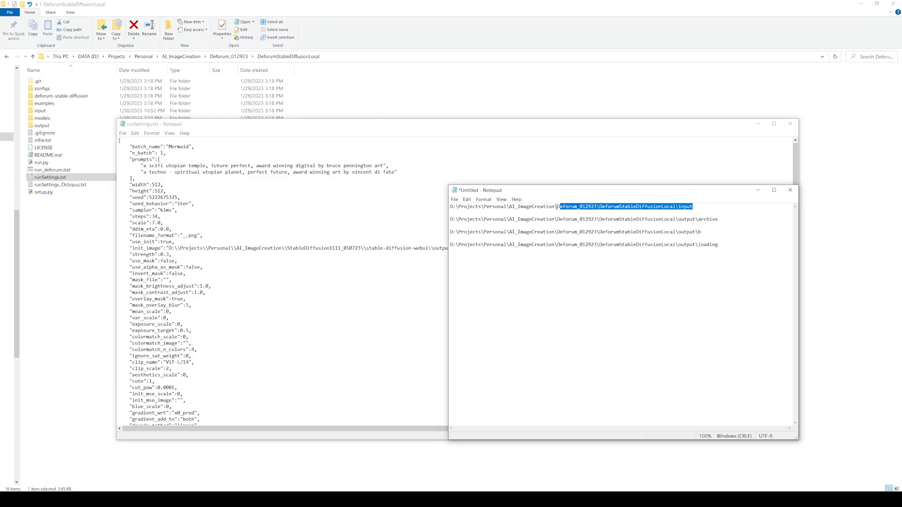
left_click(221, 236)
left_click_drag(169, 248, 459, 248)
key("ctrl+v")
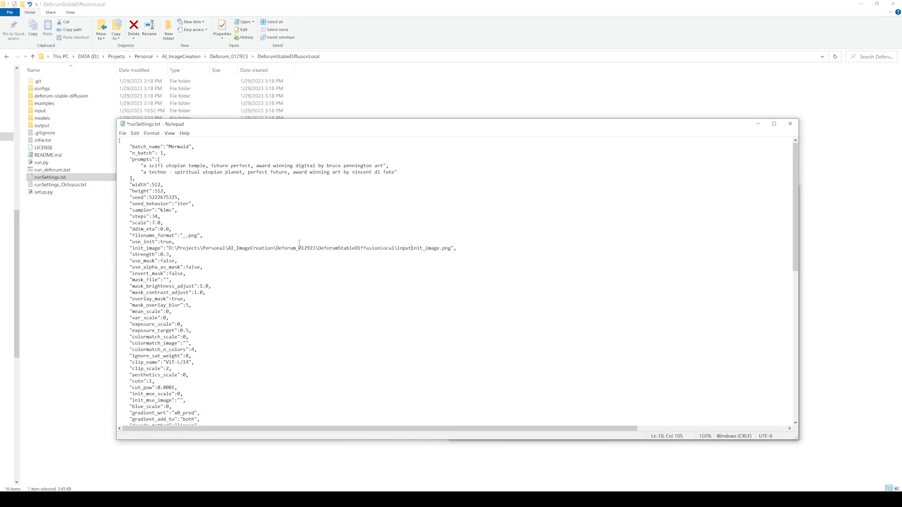
Step: Separate every folder in the init_image path with double backslashes, including before init_image.png, and save runSettings.txt
type("\\\\")
type("\\\\")
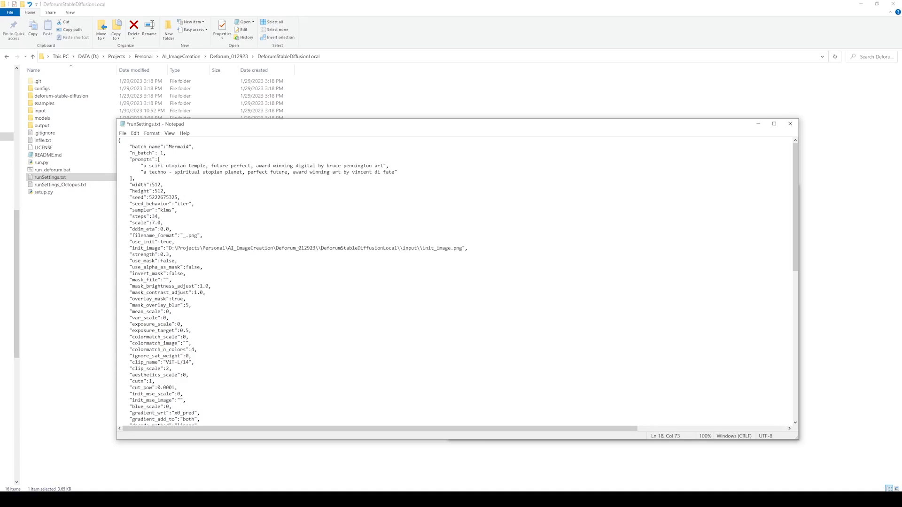
left_click(276, 248)
type("\\")
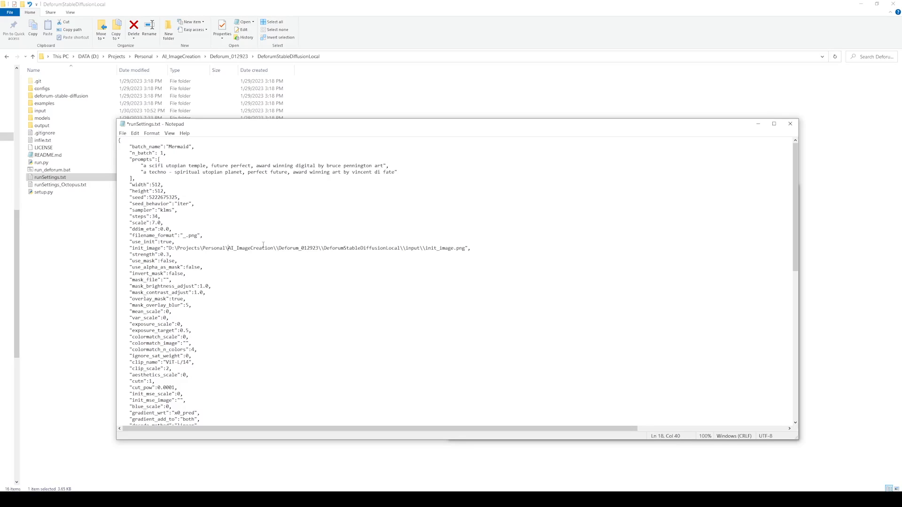
type("\\")
key("ctrl+Left")
key("ctrl+Left")
type("\\")
key("ctrl+Left")
key("ctrl+Left")
type("\\")
left_click(292, 268)
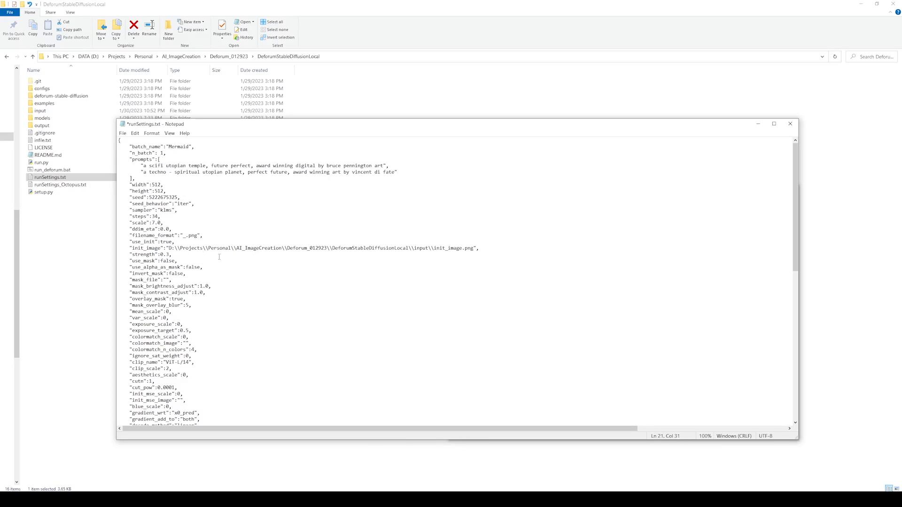
left_click(183, 197)
left_click(123, 133)
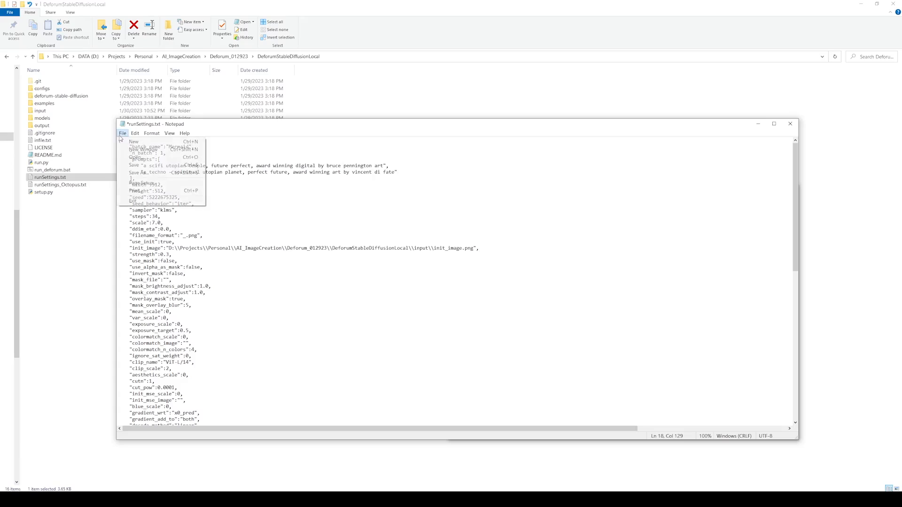
left_click(137, 167)
Step: Review the animation prompts, motion and remaining settings in runSettings.txt, and close the file
scroll(336, 287, "down", 10)
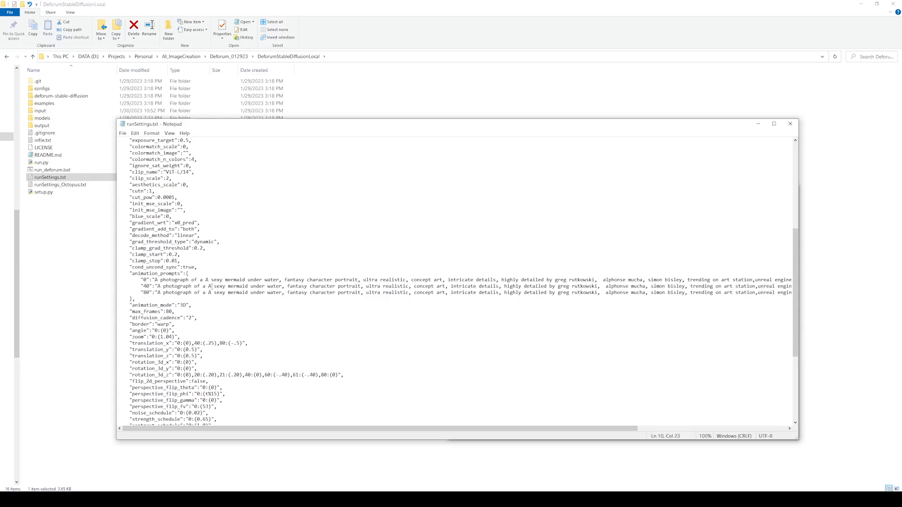
scroll(217, 300, "down", 7)
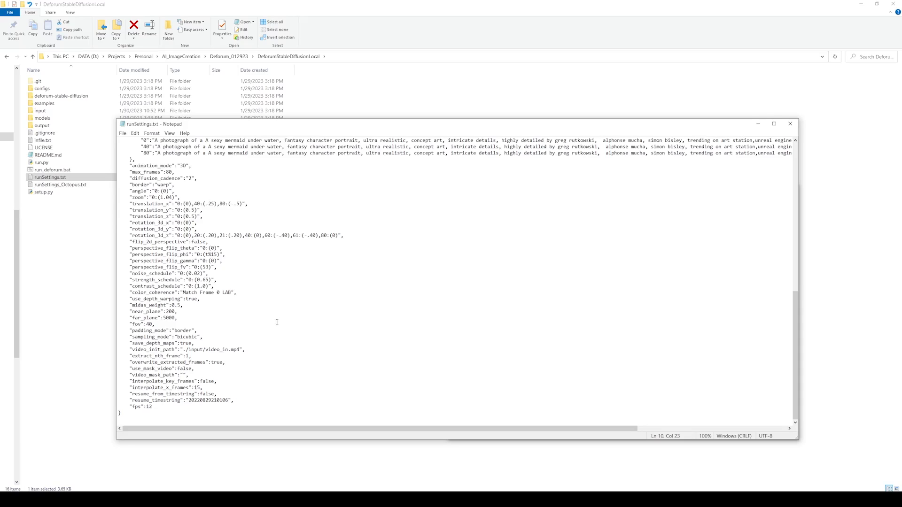
scroll(283, 286, "up", 15)
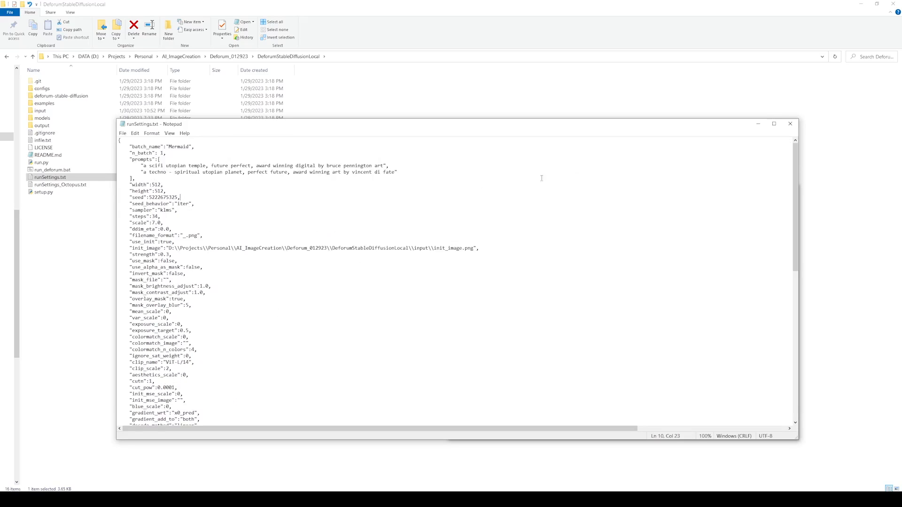
left_click(791, 124)
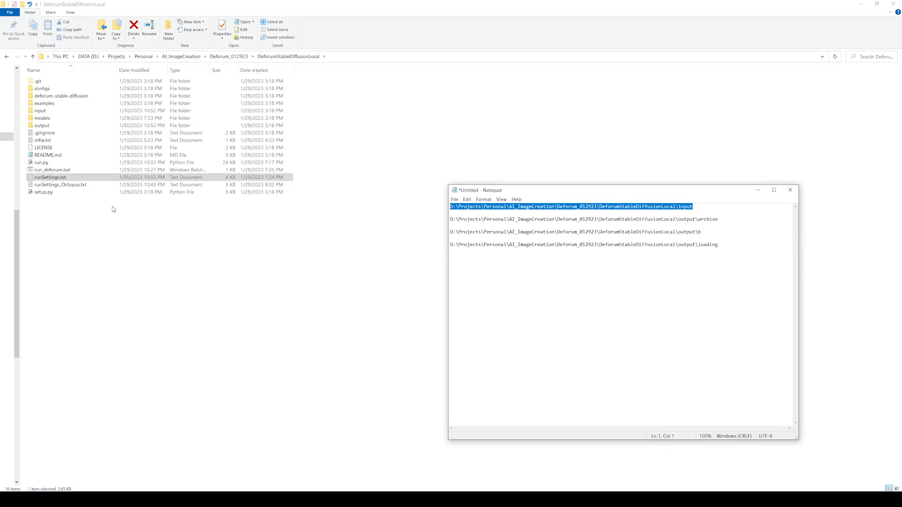
Step: Open run_deforum.bat in Notepad++ and check the conda environment name in its activation line
left_click(61, 171)
right_click(61, 172)
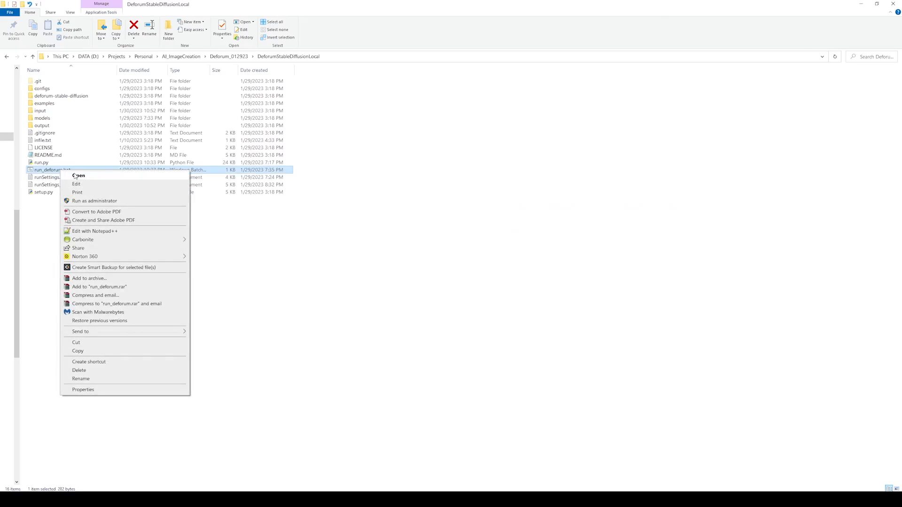
left_click(94, 231)
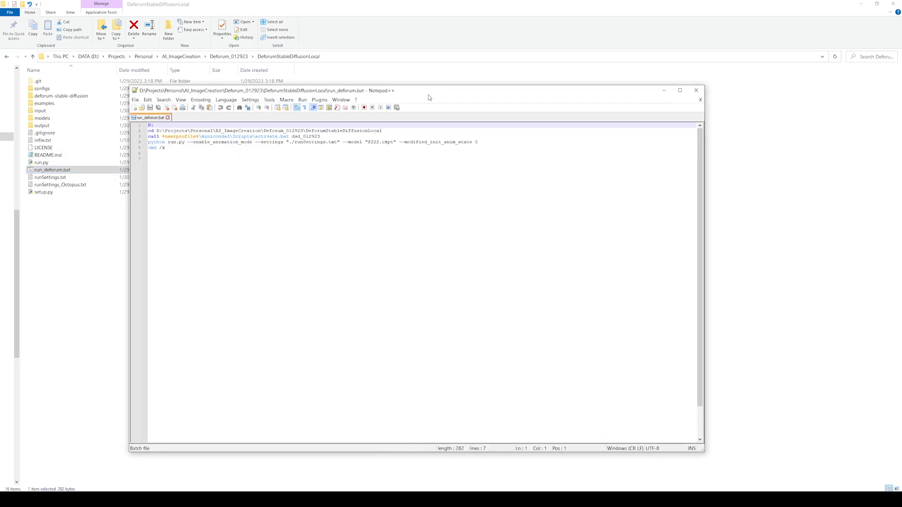
left_click_drag(428, 93, 455, 153)
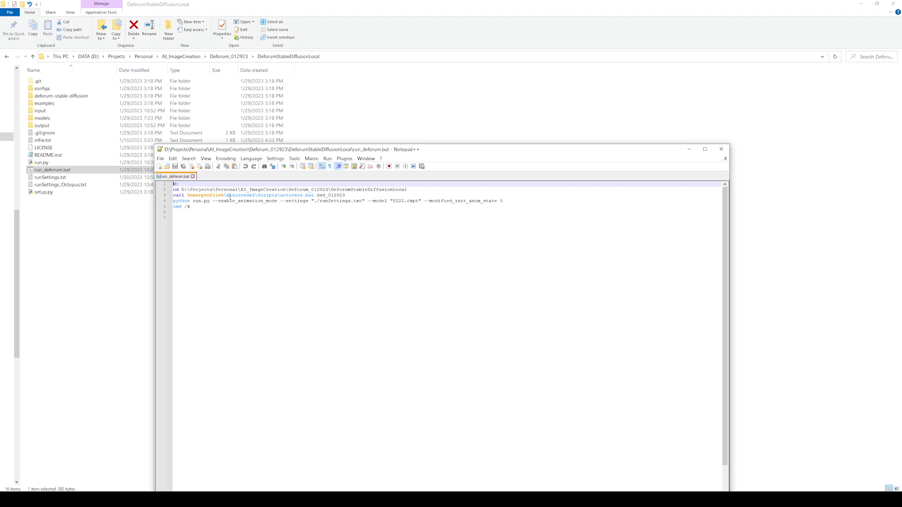
double_click(329, 195)
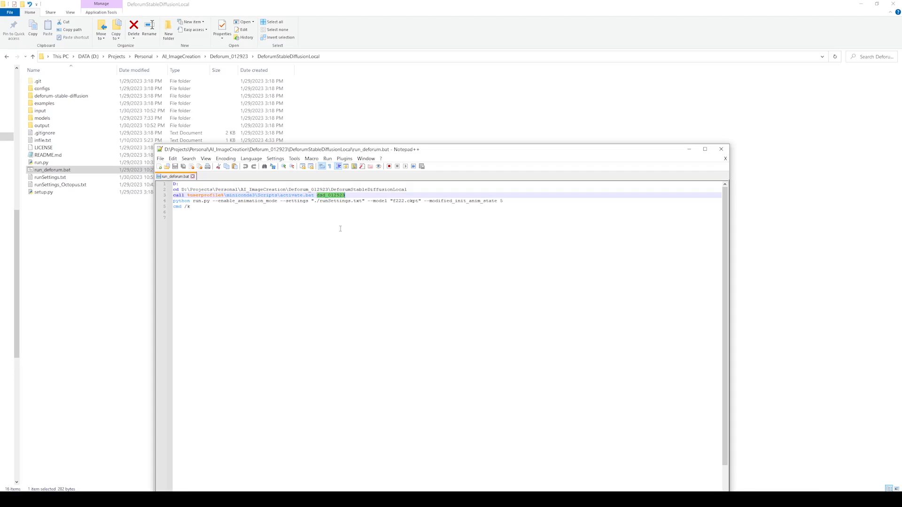
left_click(301, 234)
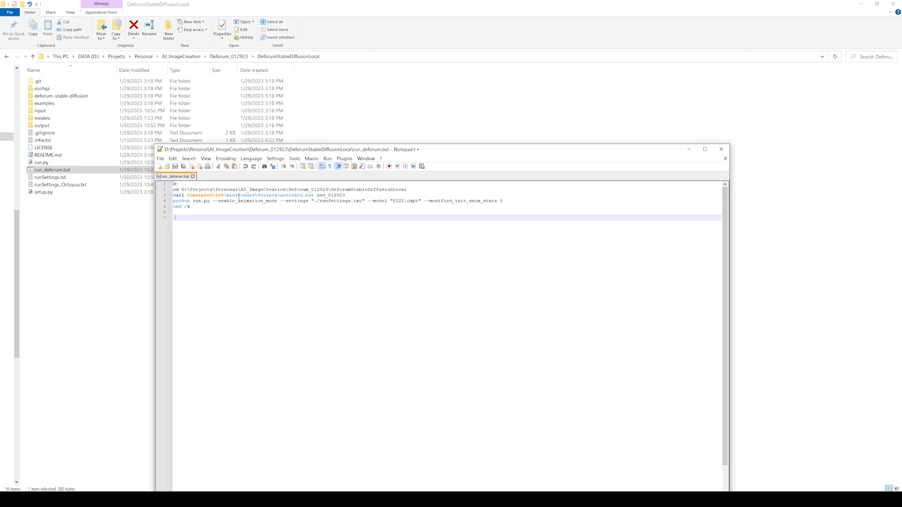
Step: Check the miniconda folder and the python run.py arguments in run_deforum.bat, and close the file
double_click(239, 196)
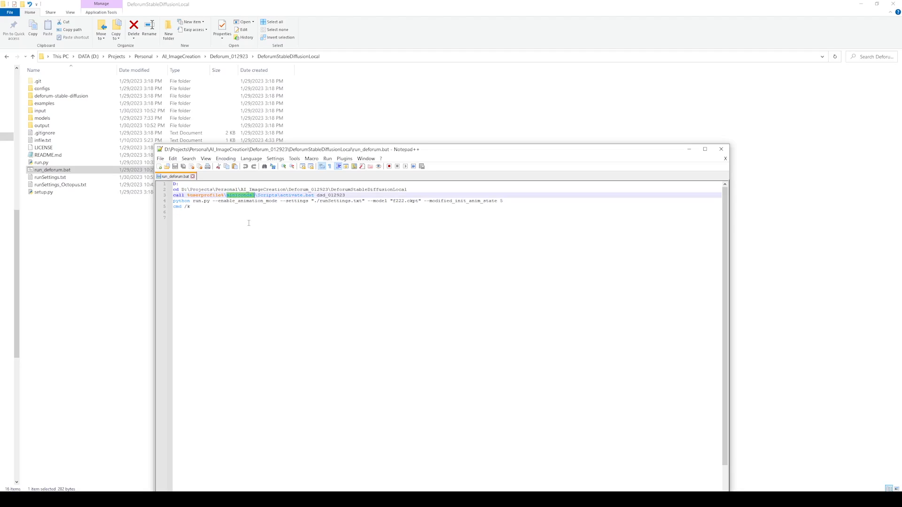
double_click(241, 195)
left_click(211, 221)
left_click(181, 201)
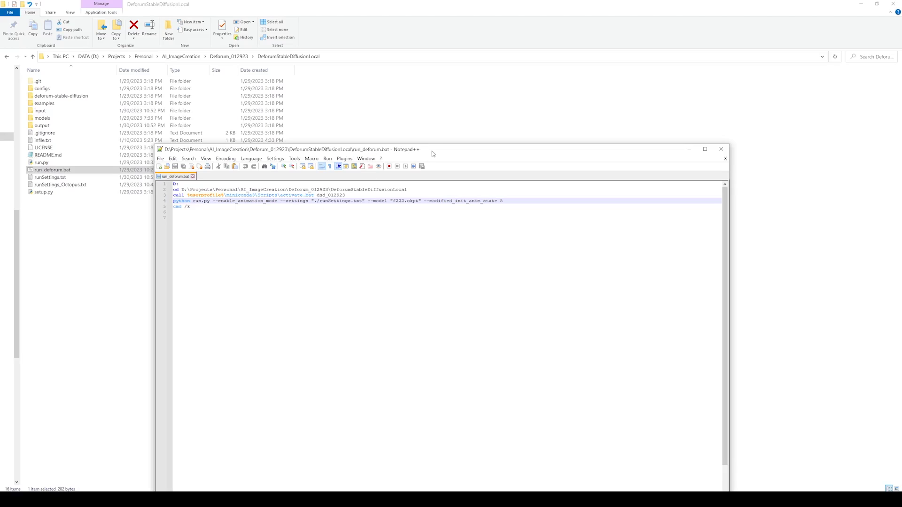
left_click_drag(432, 150, 560, 128)
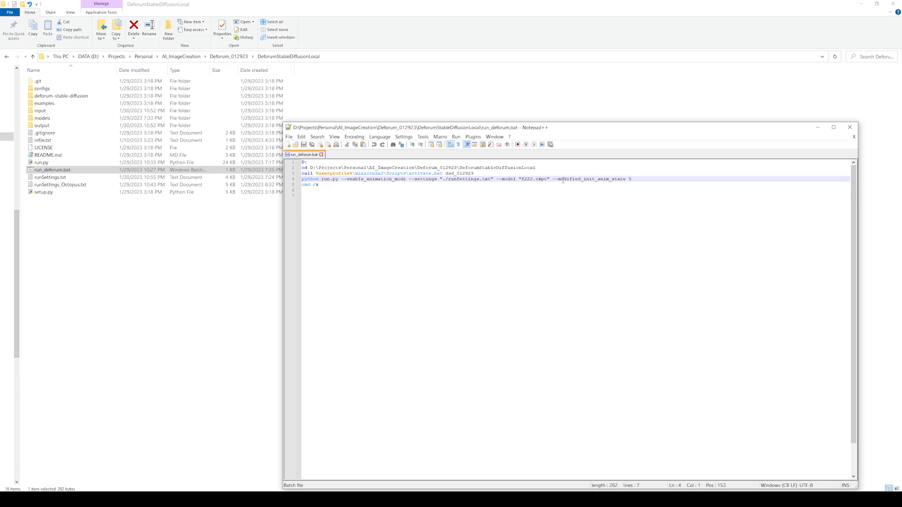
left_click(655, 178)
left_click_drag(629, 128, 586, 119)
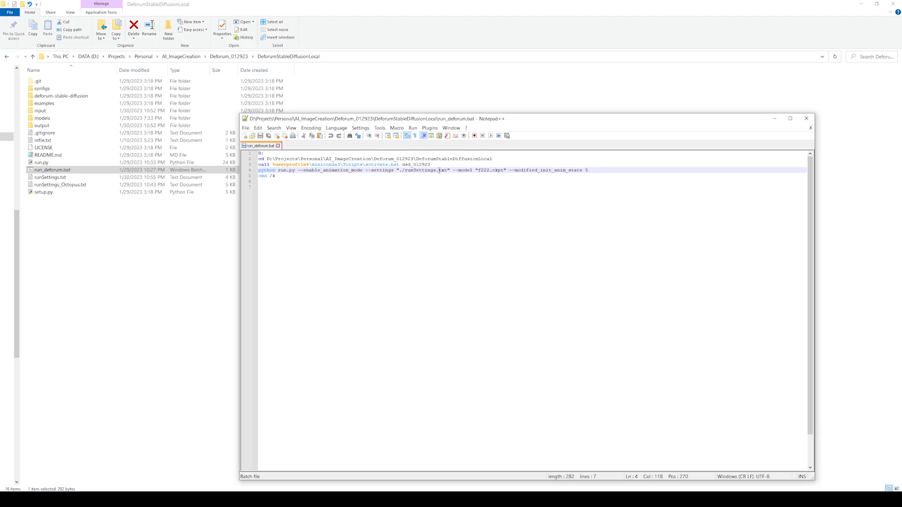
left_click(806, 118)
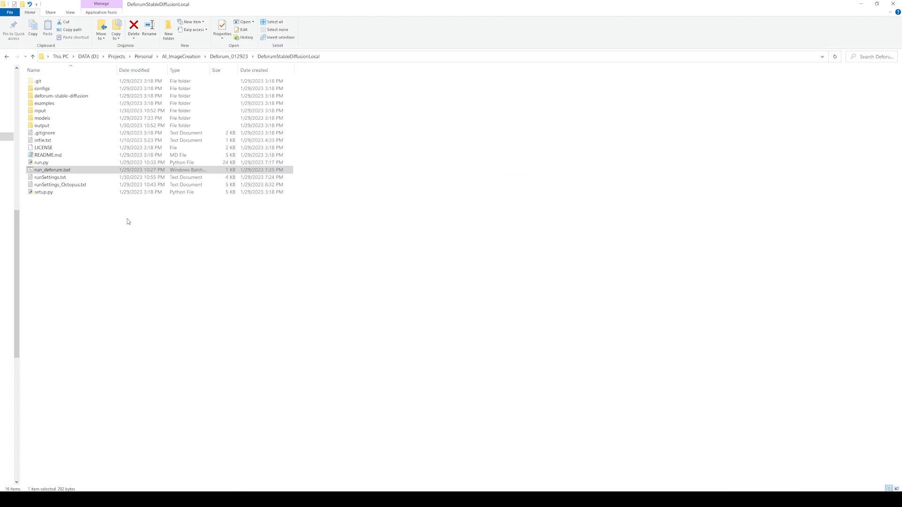
Step: Open run.py in Notepad++ and examine the models_path value in the Root path setup
right_click(50, 164)
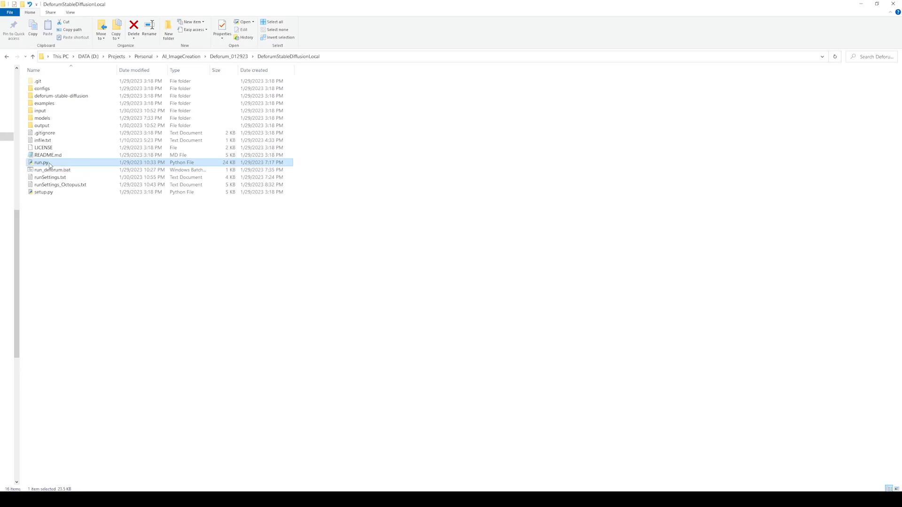
left_click(96, 205)
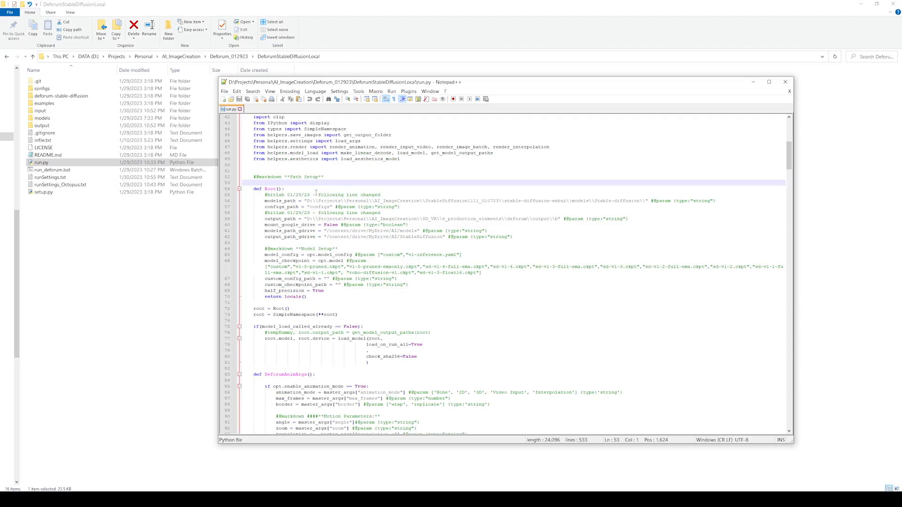
left_click_drag(264, 201, 297, 201)
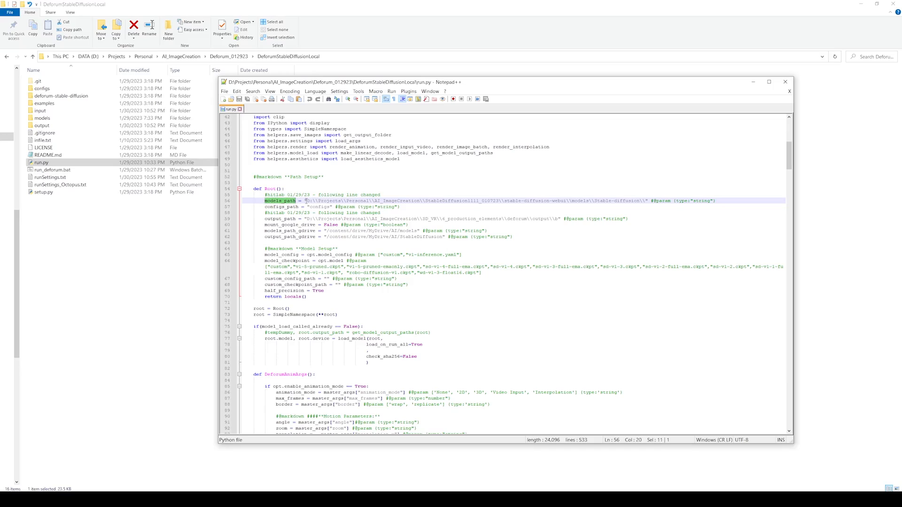
left_click_drag(306, 201, 644, 201)
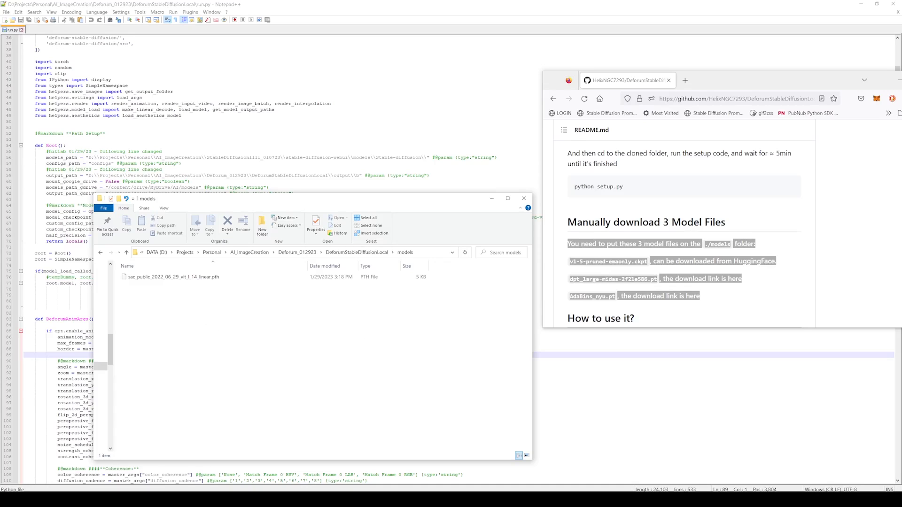
Step: Compare the three model files required by the README with the contents and path of the local models folder
left_click(720, 202)
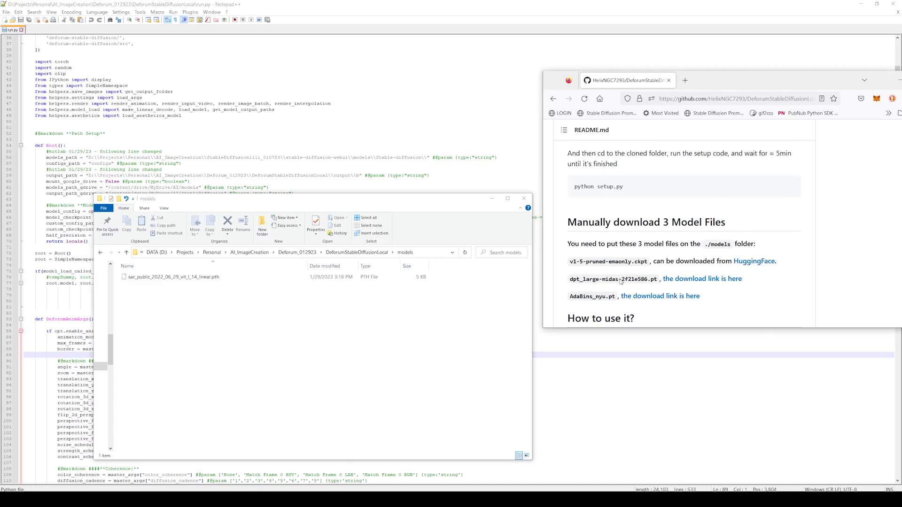
left_click(283, 328)
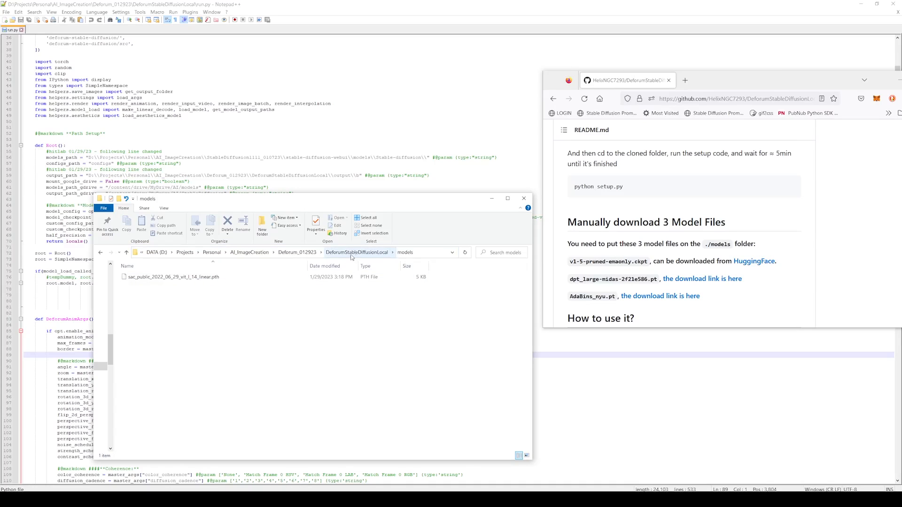
left_click(412, 252)
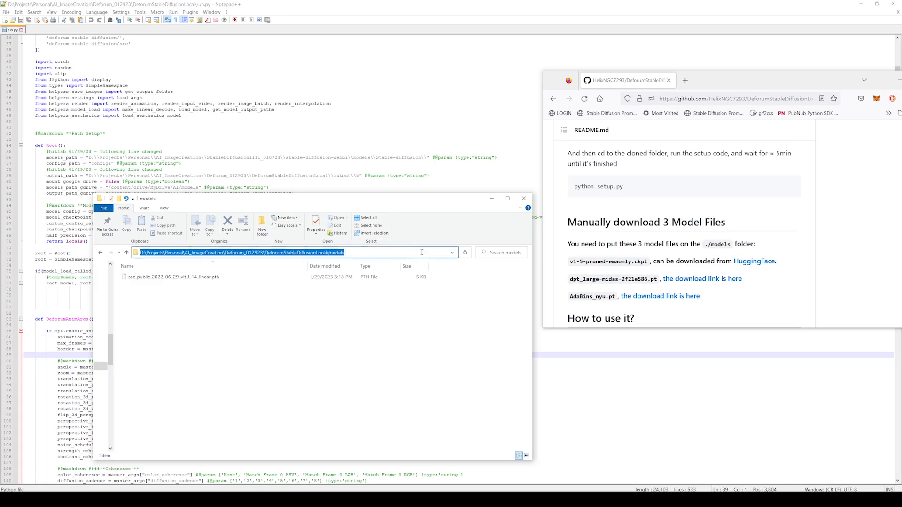
left_click(385, 323)
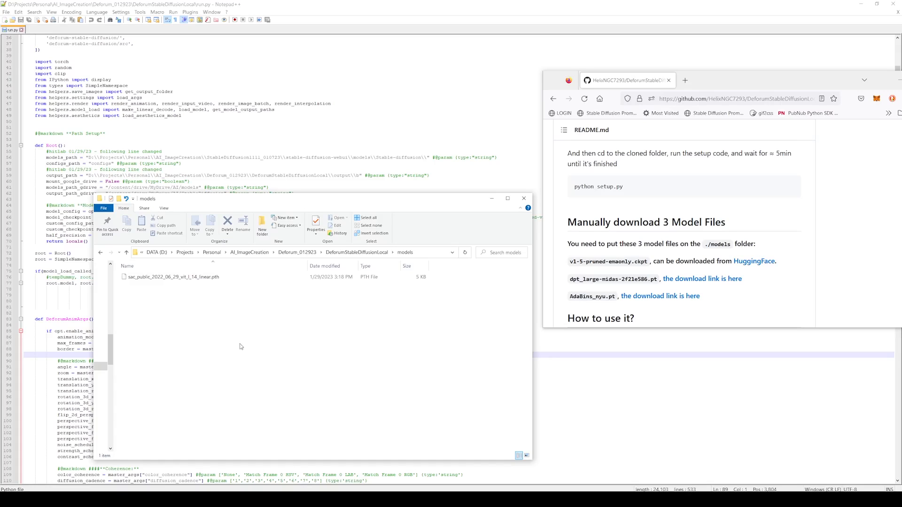
left_click_drag(250, 199, 250, 204)
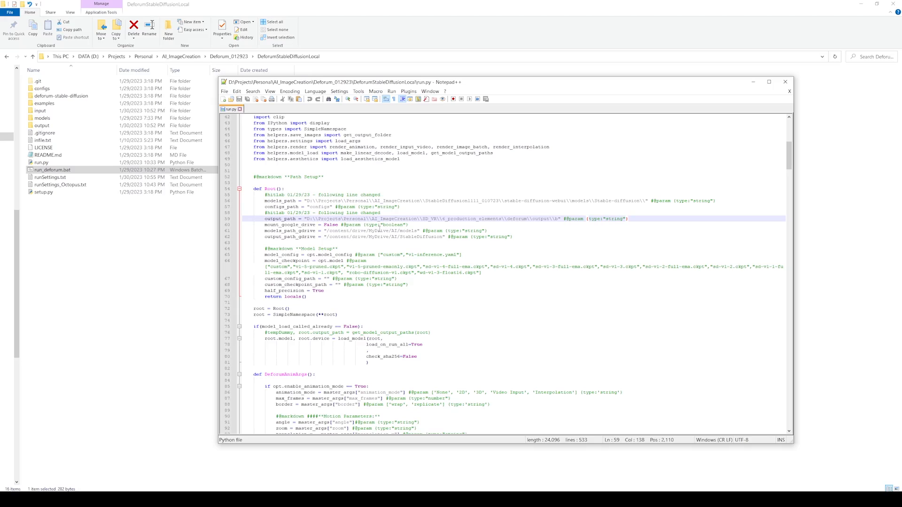
Step: Copy the DeforumStableDiffusionLocal\output\b path from the Notepad list and replace the output_path value in run.py with it
key("alt+Tab")
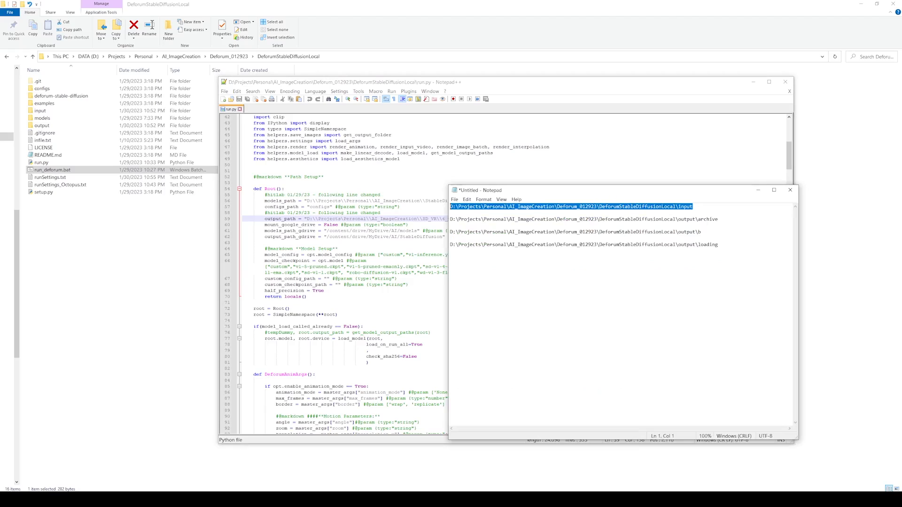
left_click_drag(702, 232, 444, 230)
key("ctrl+c")
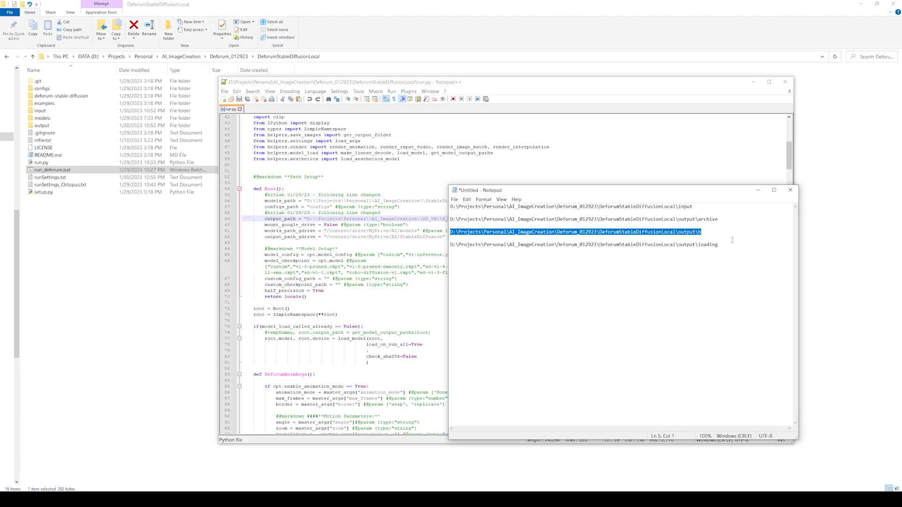
left_click(379, 213)
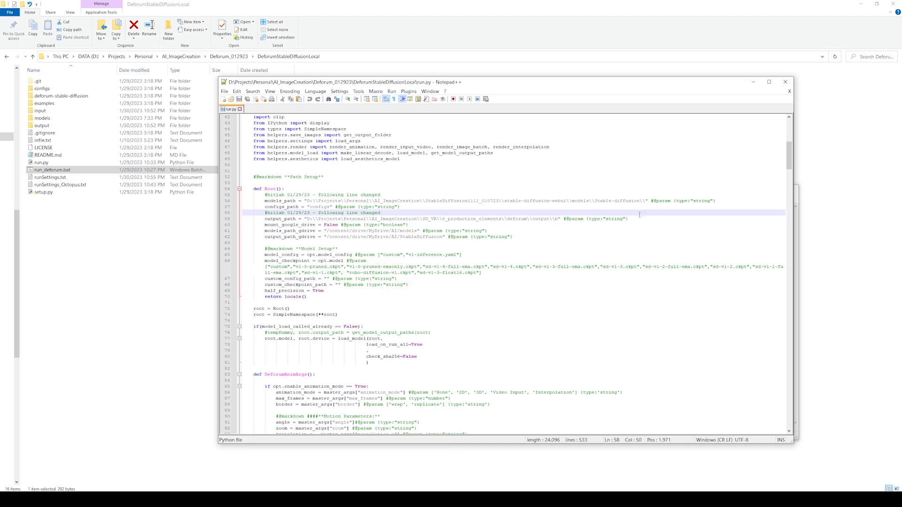
left_click(308, 219)
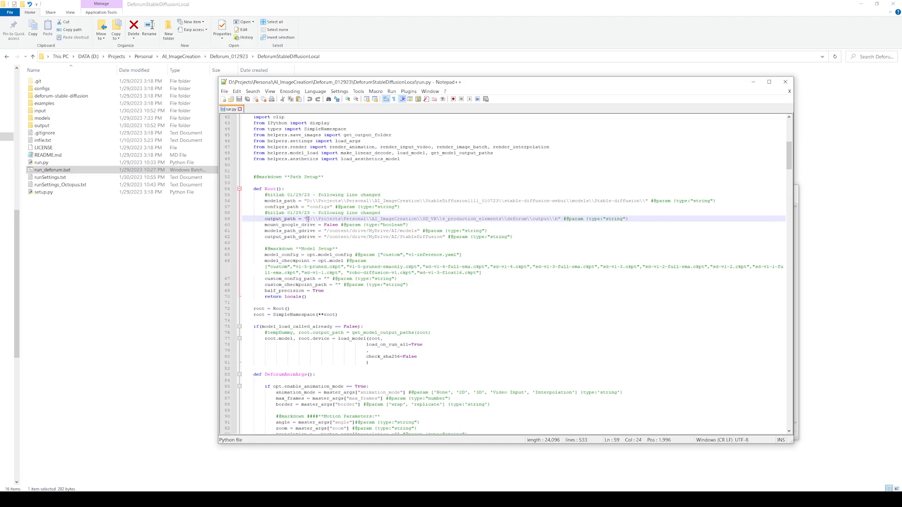
key("ctrl+v")
Step: Double every backslash in the output_path value and save run.py
left_click(317, 219)
type("\\")
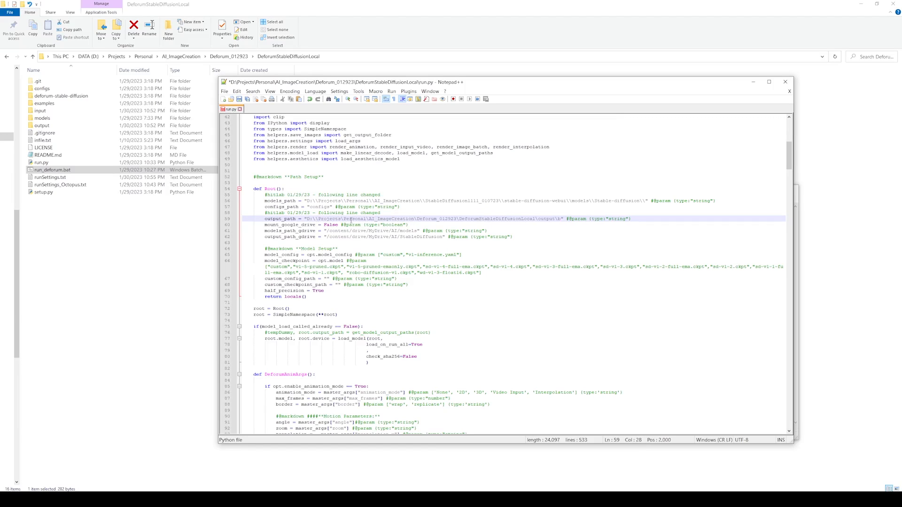
left_click(346, 218)
type("\\")
left_click(371, 218)
type("\\")
type("\\\\")
left_click(551, 219)
type("\\")
left_click(572, 219)
type("\\")
left_click(593, 246)
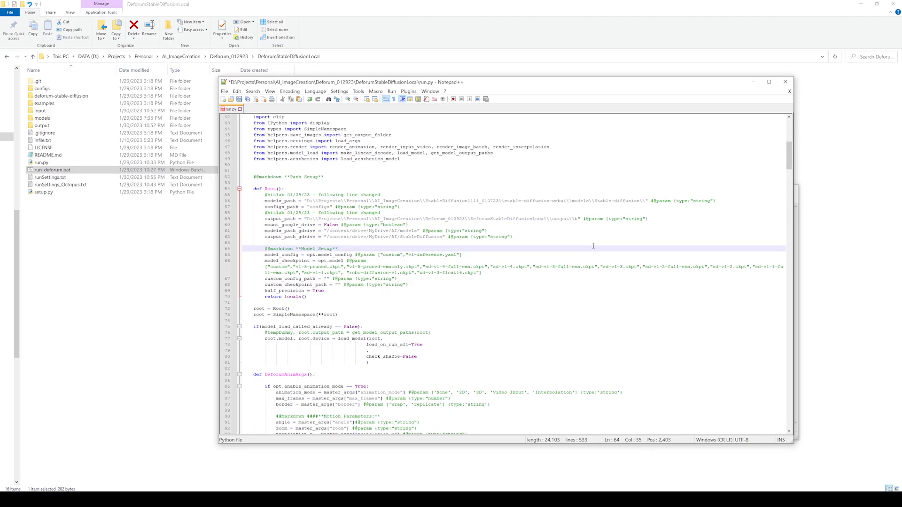
key("ctrl+s")
scroll(283, 284, "up", 2)
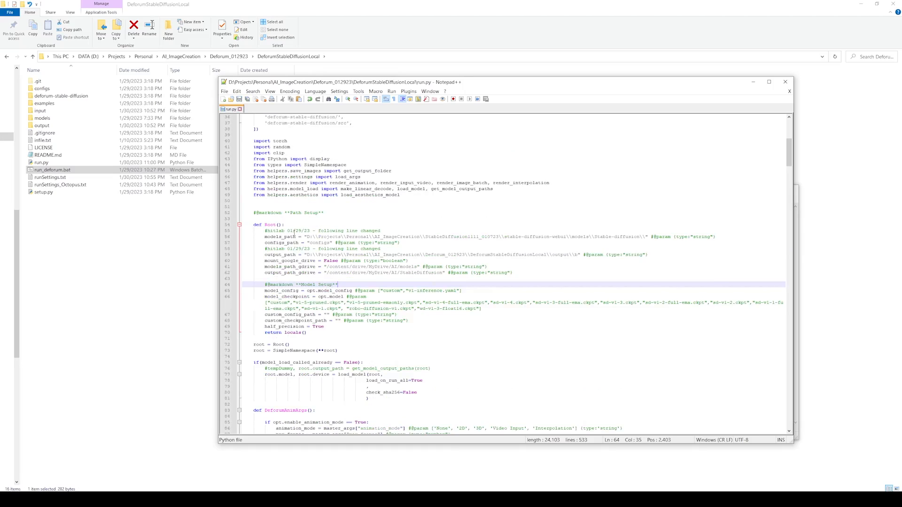
Step: Open render.py from the deforum-stable-diffusion\helpers folder in Notepad++ and close run.py
left_click(170, 270)
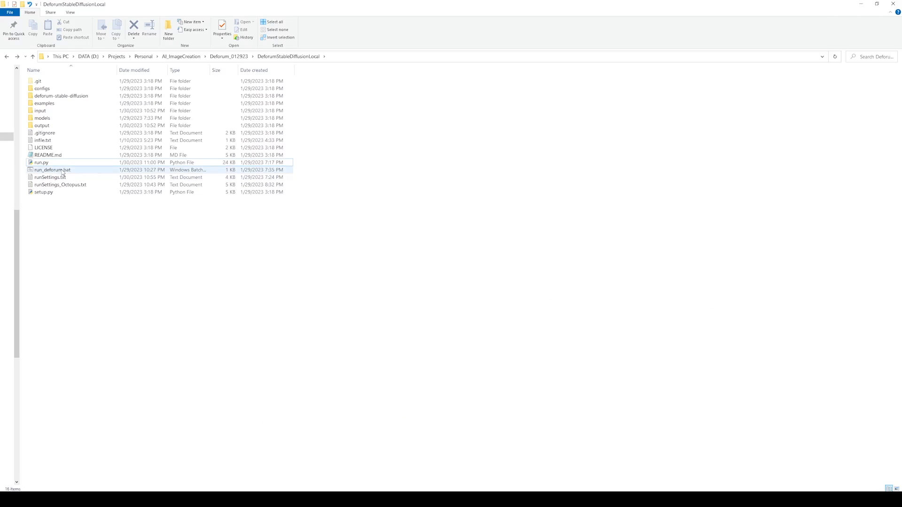
left_click(50, 165)
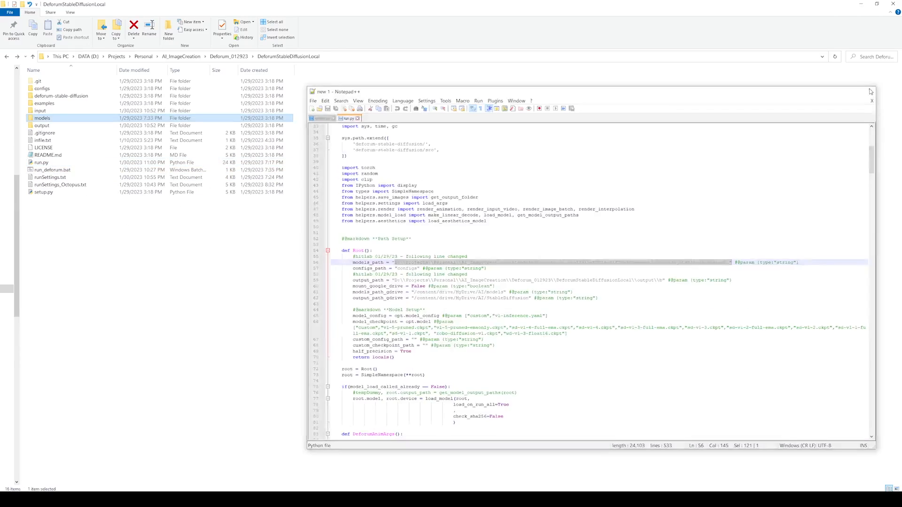
double_click(91, 96)
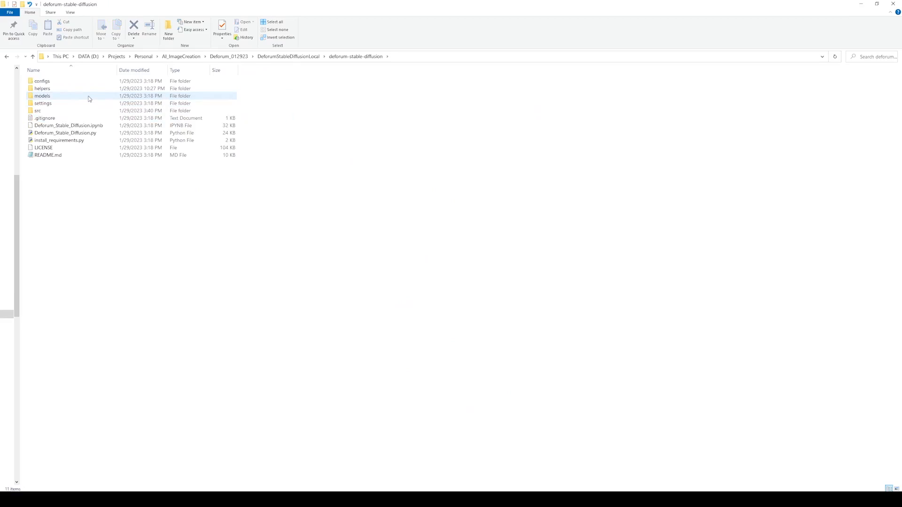
double_click(66, 88)
left_click(48, 193)
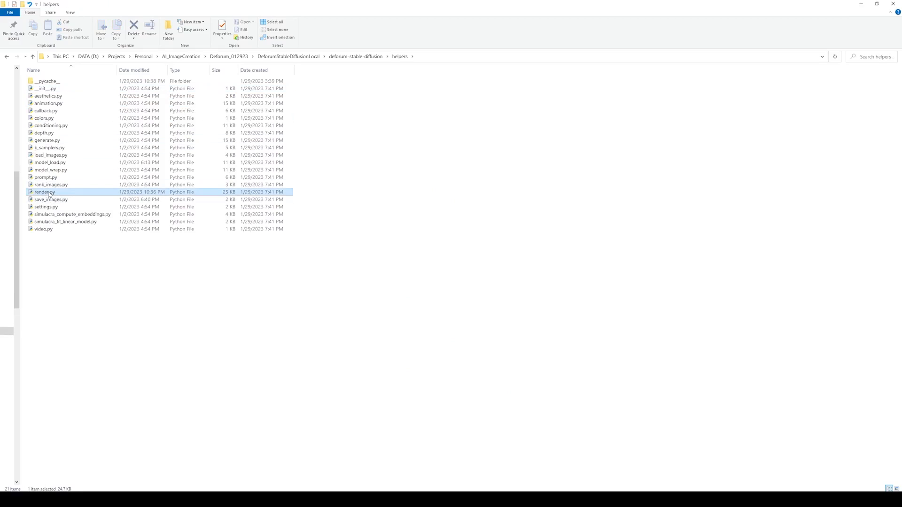
right_click(48, 192)
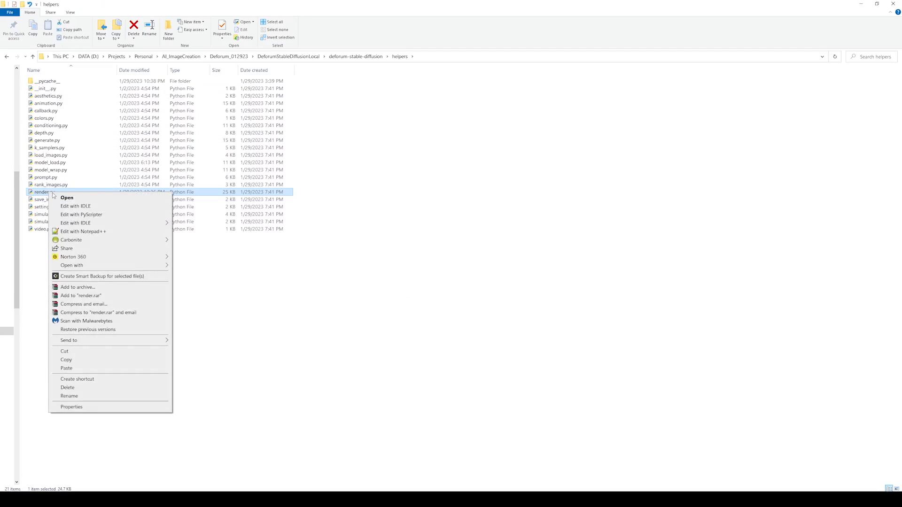
left_click(97, 232)
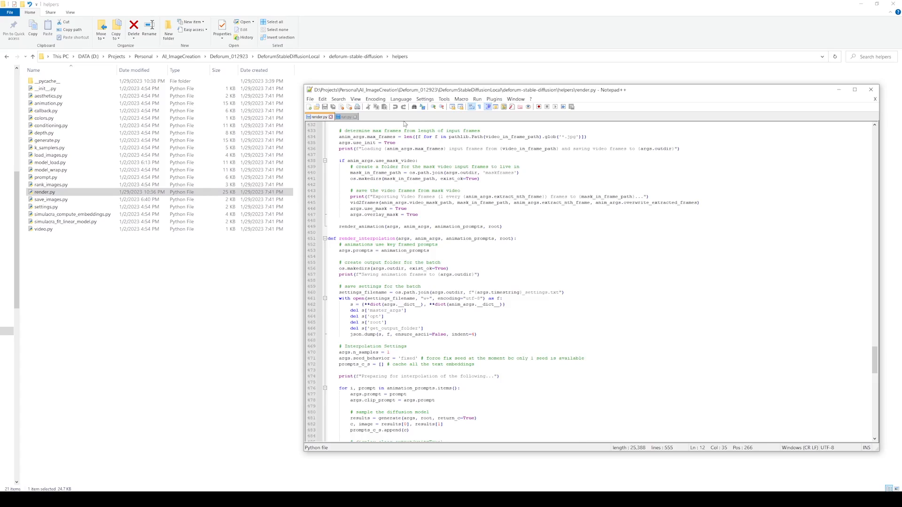
left_click(355, 117)
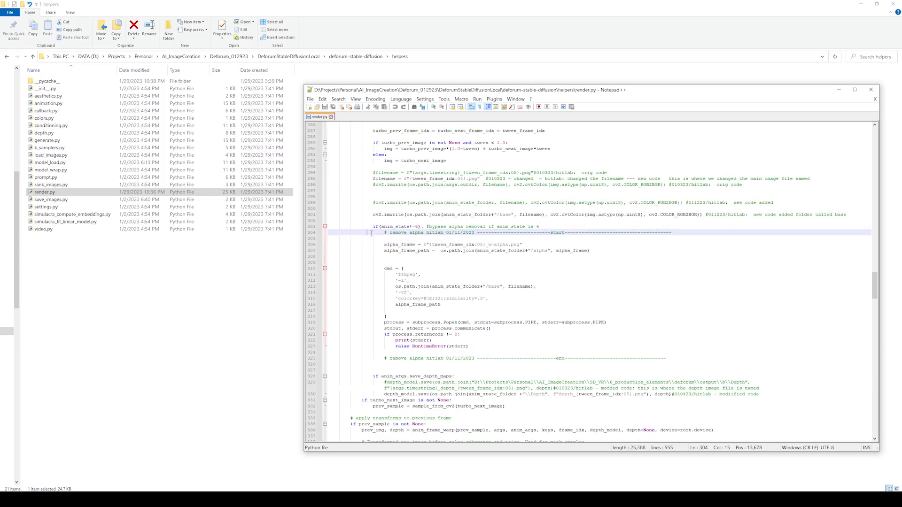
Step: Examine the alpha removal block in render.py, especially the hex colour and similarity in the ffmpeg colorkey line
left_click_drag(371, 233, 424, 233)
left_click_drag(392, 299, 496, 301)
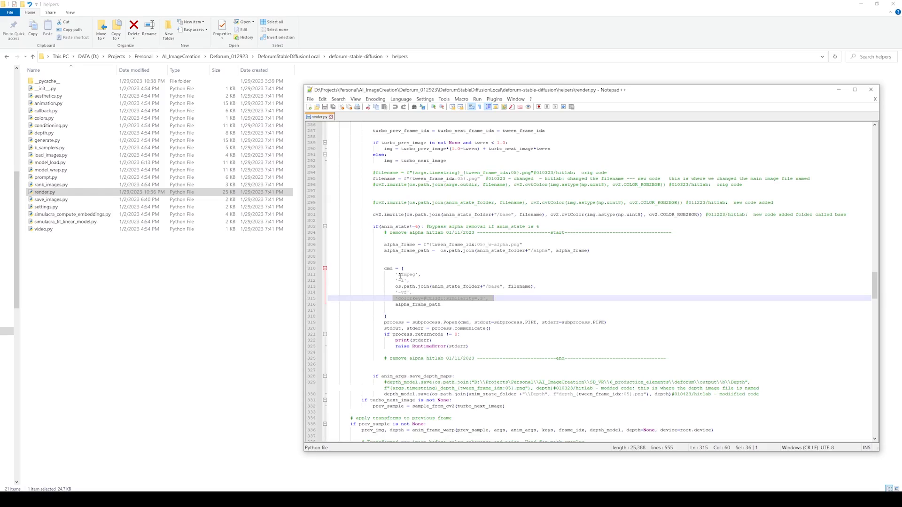
left_click(399, 317)
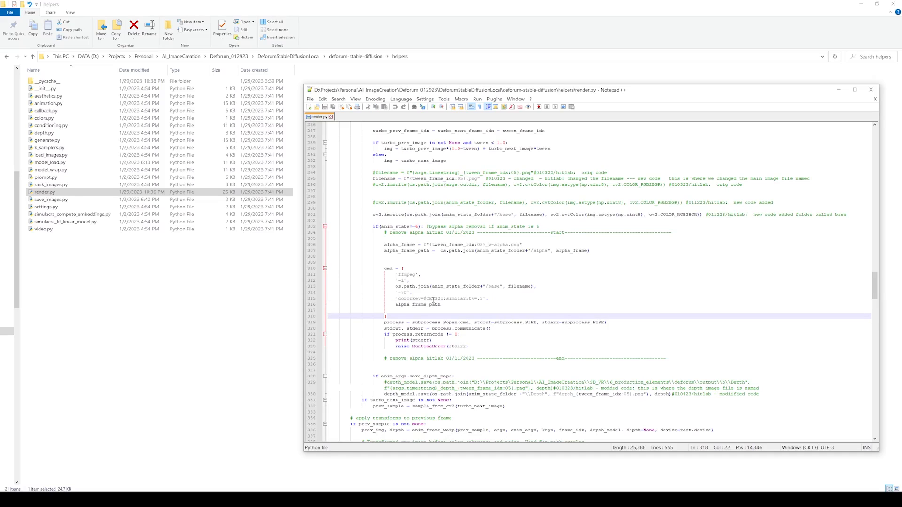
double_click(434, 299)
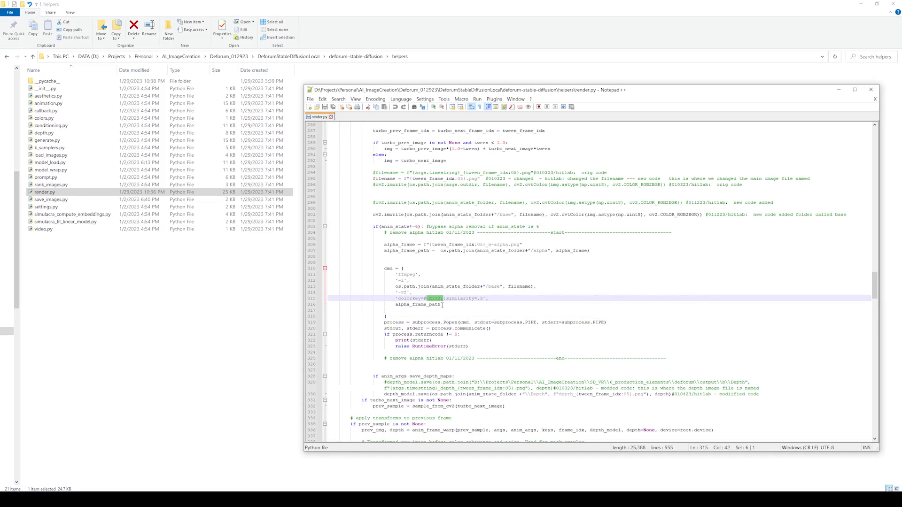
left_click(460, 305)
double_click(431, 298)
left_click(508, 315)
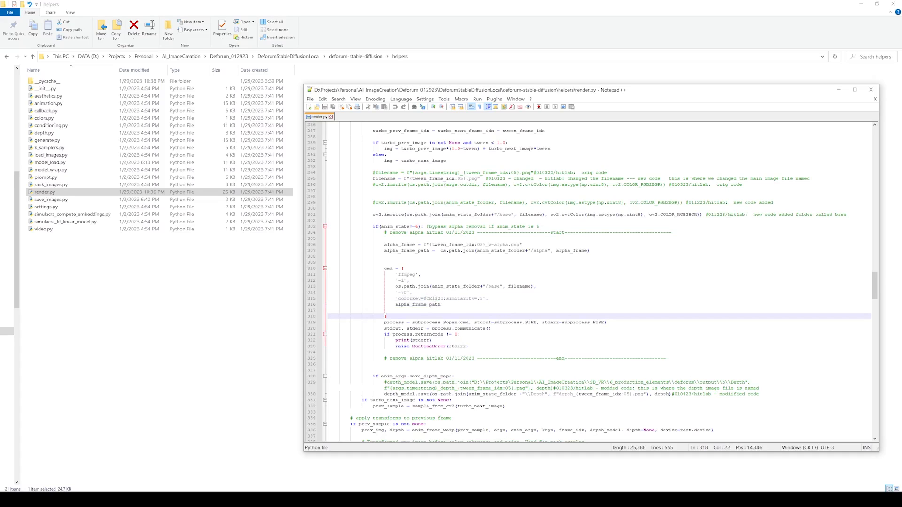
double_click(432, 299)
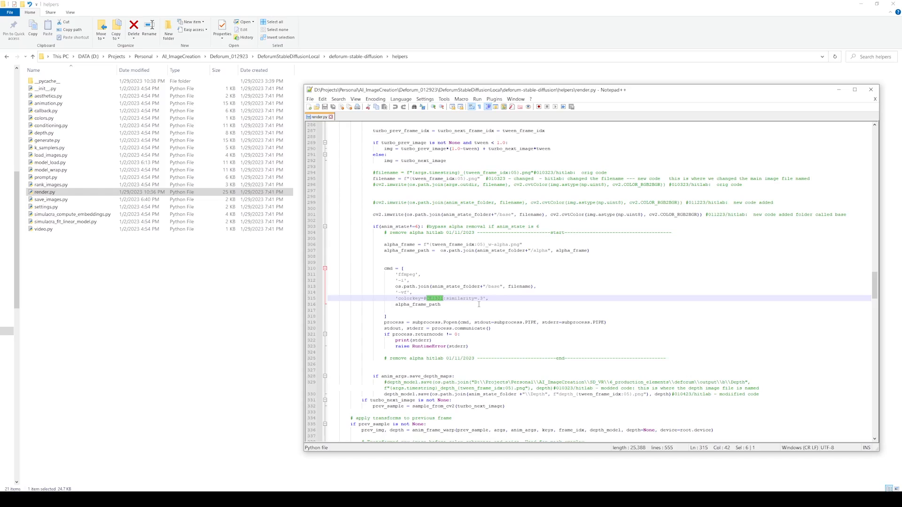
left_click(498, 299)
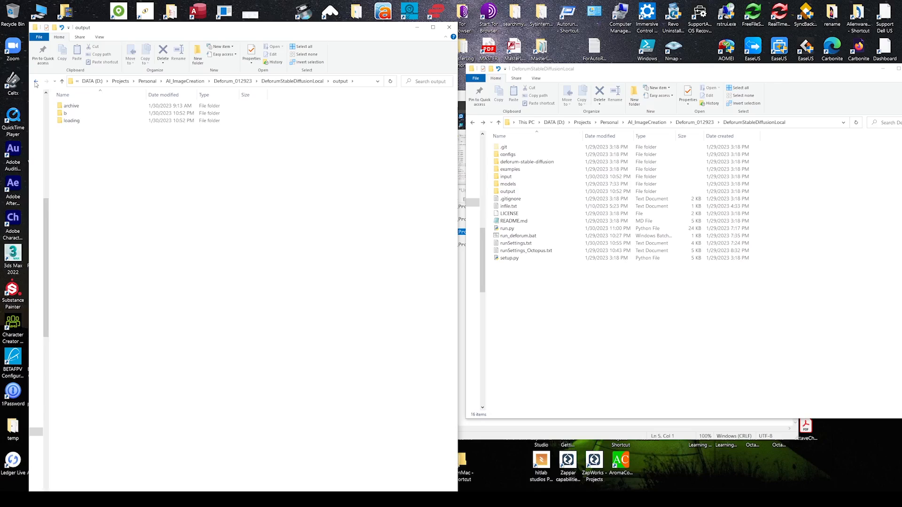
Step: Open the output\b\alpha folder and place its window beside the DeforumStableDiffusionLocal folder window
key("alt+Up")
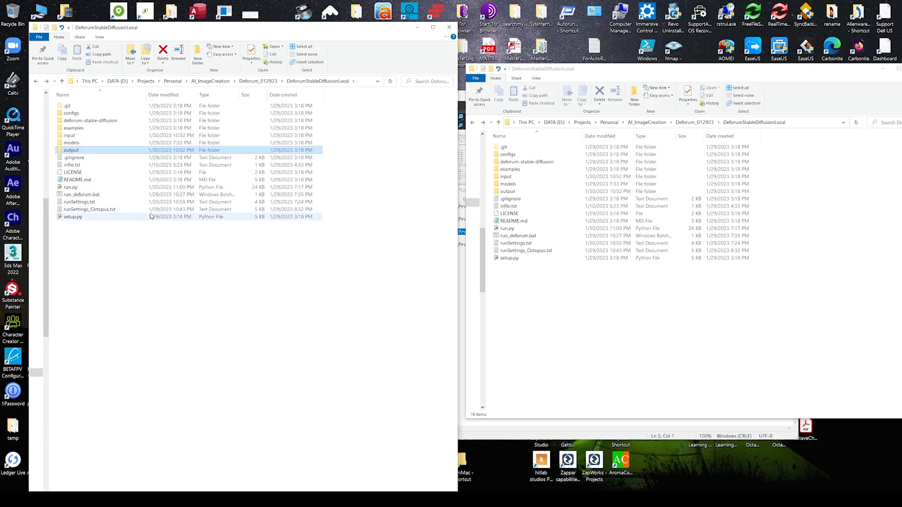
double_click(71, 150)
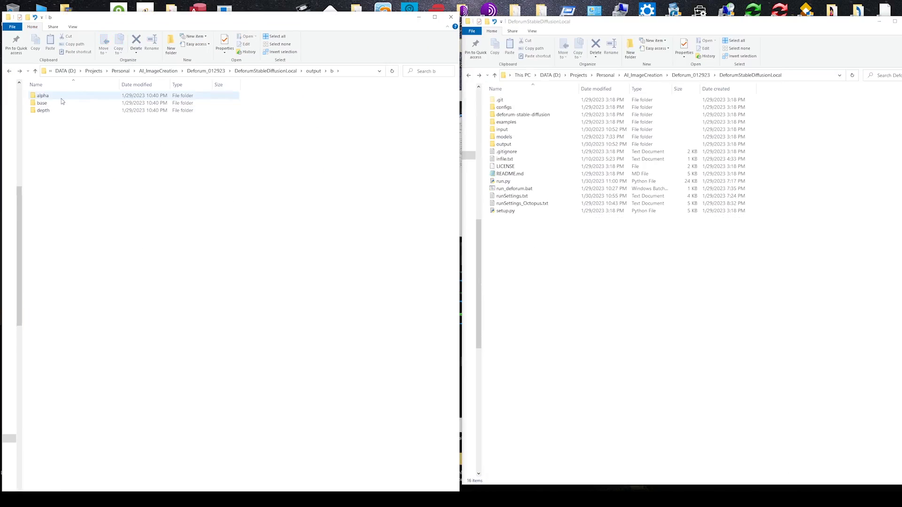
double_click(60, 99)
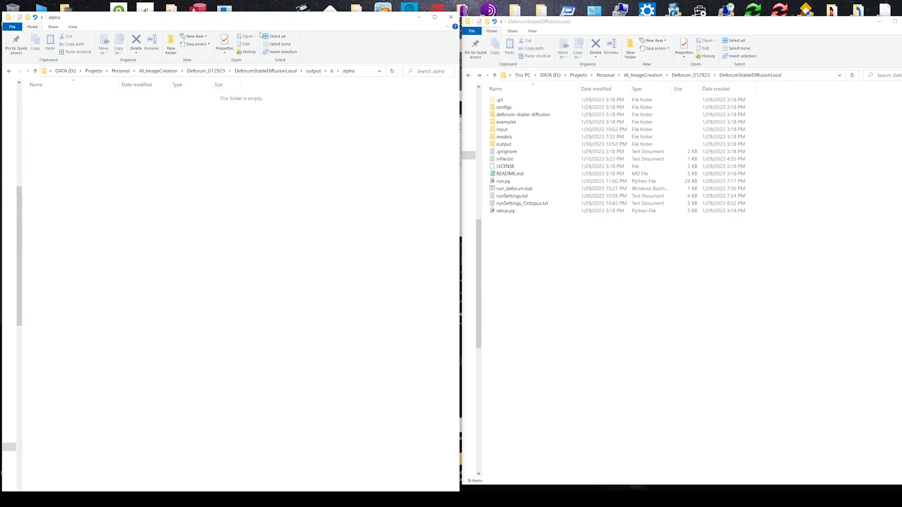
left_click_drag(307, 20, 308, 12)
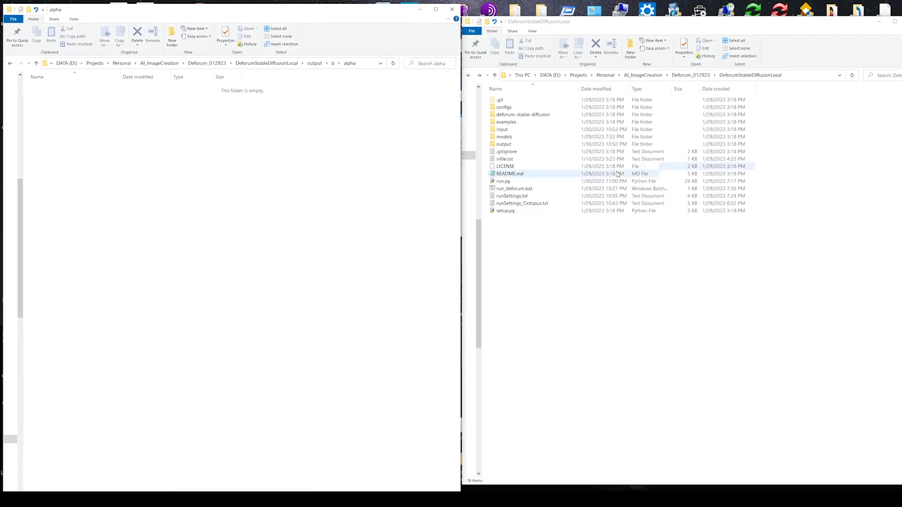
Step: Run run_deforum.bat and move its console window clear of the alpha folder
left_click(515, 188)
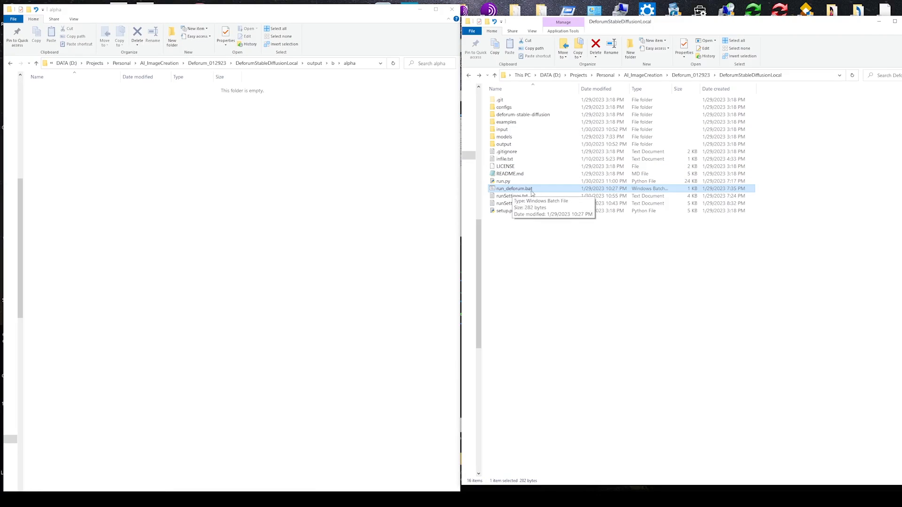
double_click(513, 189)
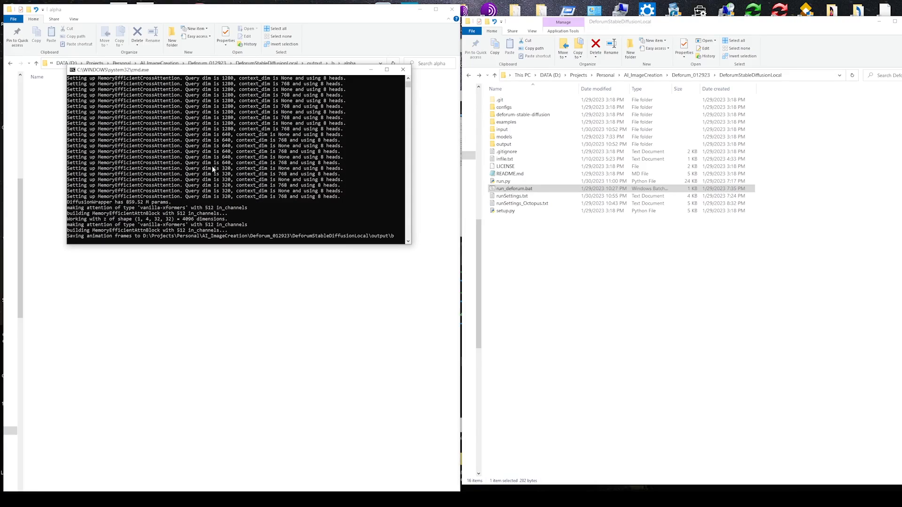
left_click_drag(239, 72, 617, 124)
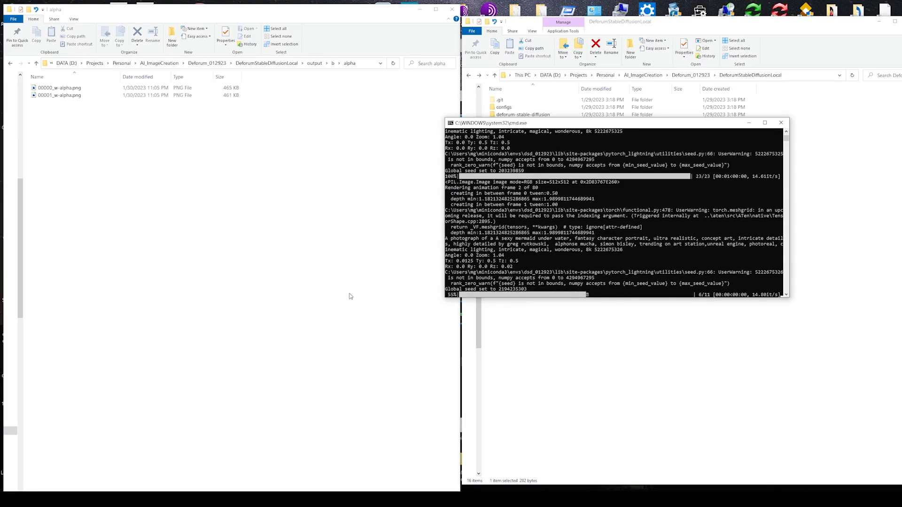
Step: Display the alpha folder's frames as large icons and view the 00000_w-alpha.png image
right_click(140, 145)
mouse_move(197, 149)
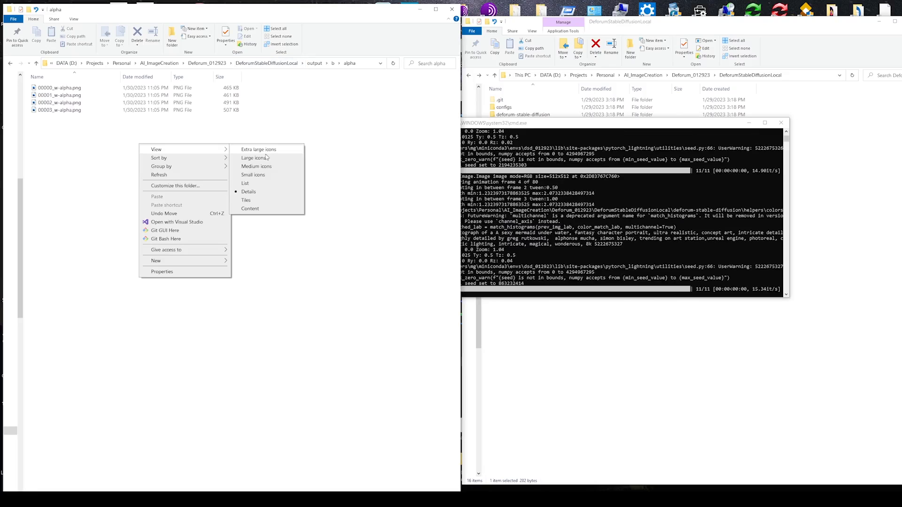
left_click(264, 151)
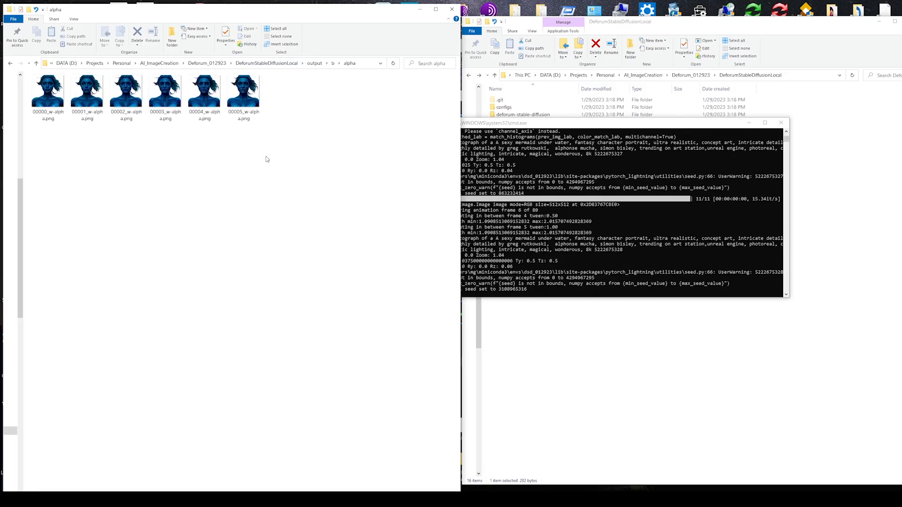
double_click(51, 94)
left_click(664, 136)
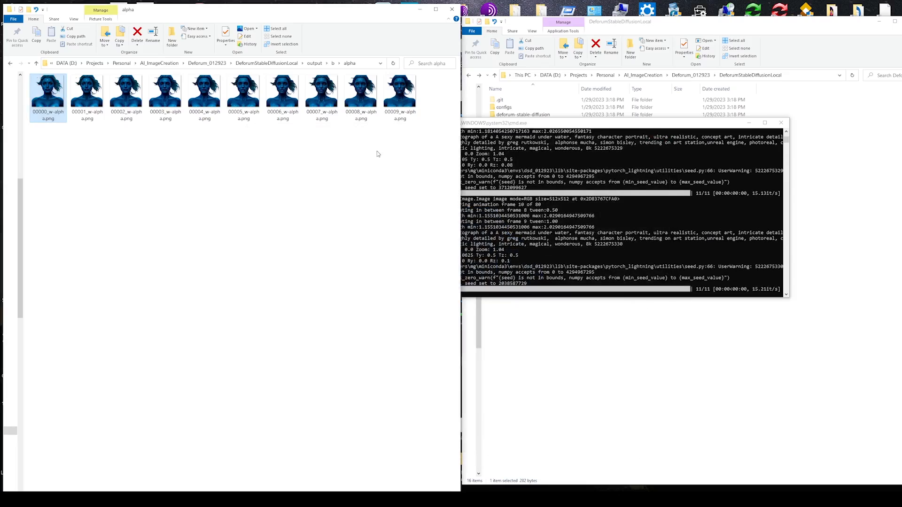
Step: Check the frames being generated in the base and depth folders of output\b
left_click(36, 63)
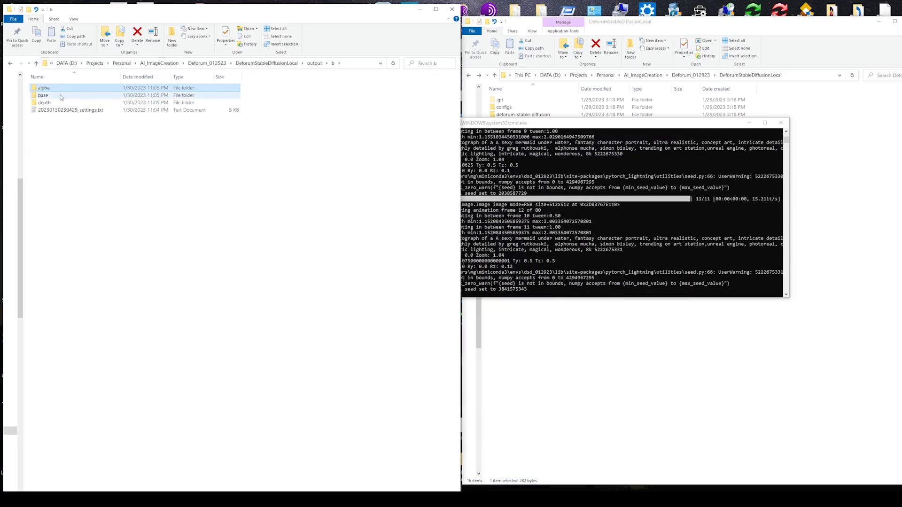
double_click(60, 96)
left_click(36, 63)
double_click(60, 104)
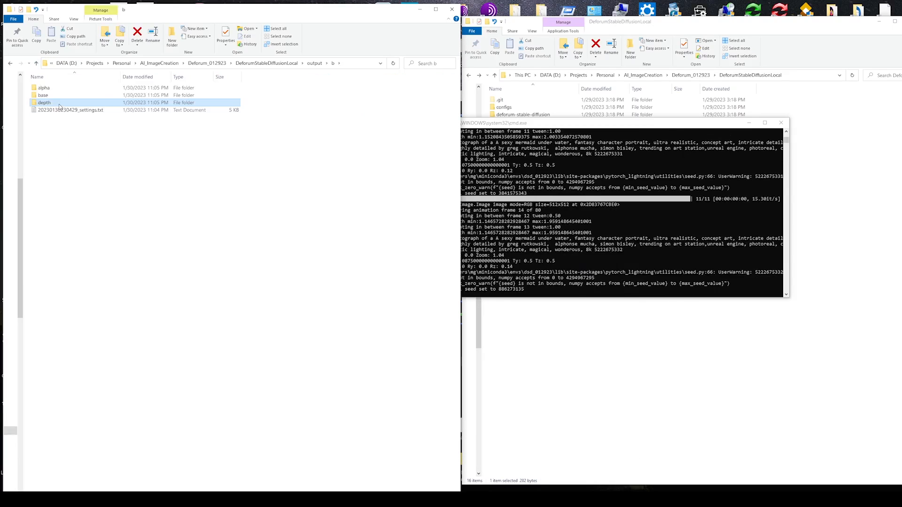
left_click(36, 63)
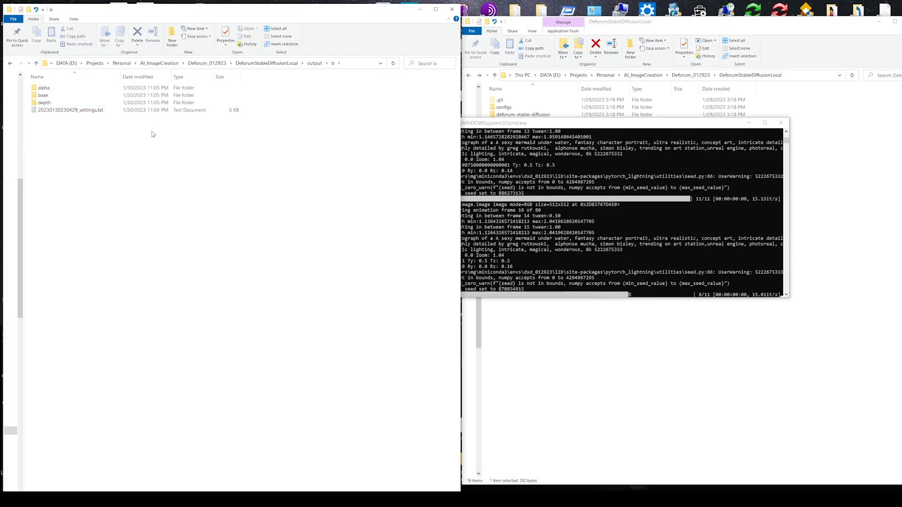
left_click(86, 111)
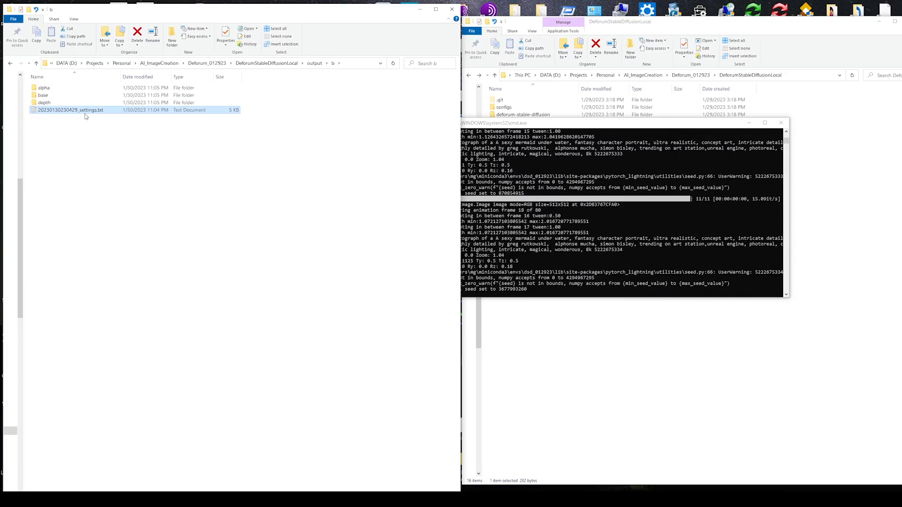
double_click(85, 112)
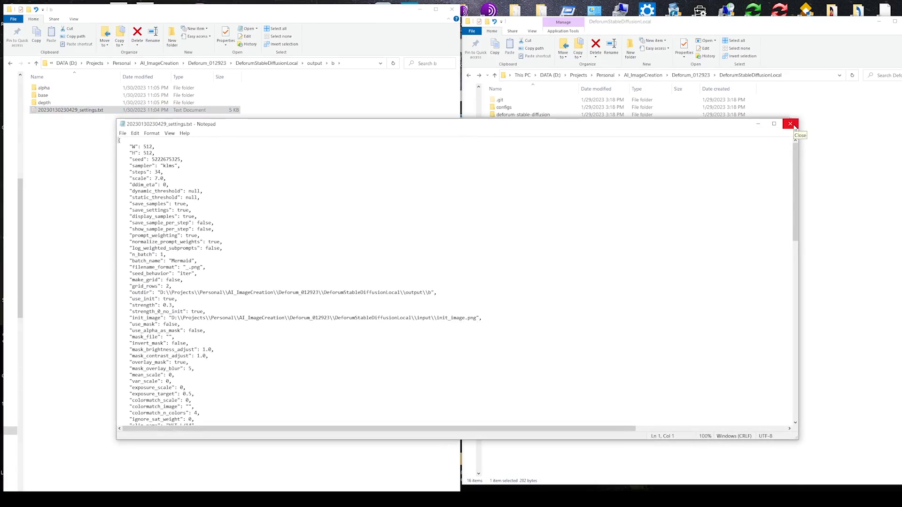
left_click(792, 125)
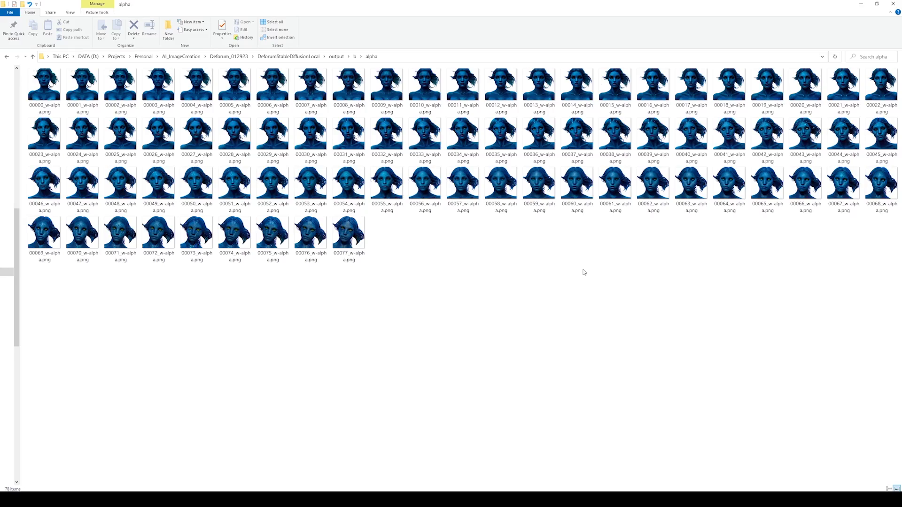
Step: Go from the alpha folder to its sibling base and depth folders to review their full frame sequences
left_click(355, 57)
double_click(49, 90)
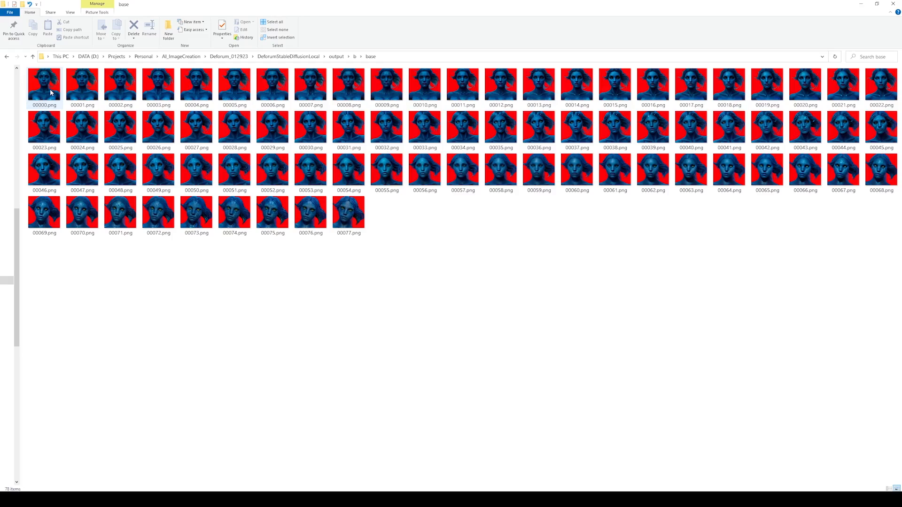
left_click(32, 56)
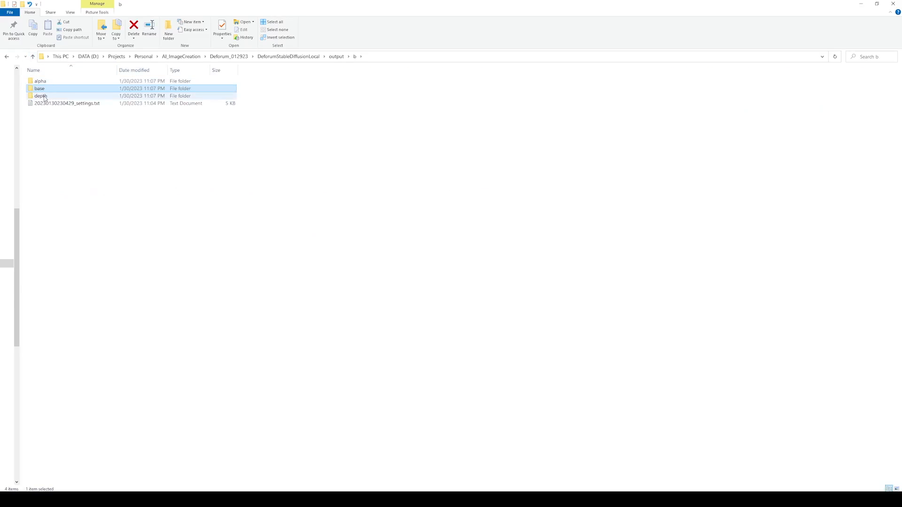
double_click(45, 98)
left_click(33, 56)
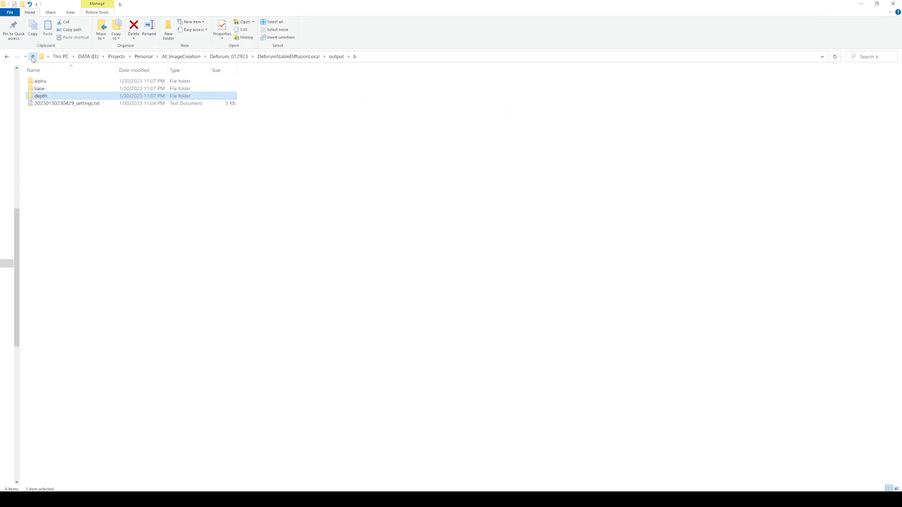
Step: Compare the alpha, base and depth subfolders inside output\b and output\loading, and view the loading\alpha folder
left_click(32, 57)
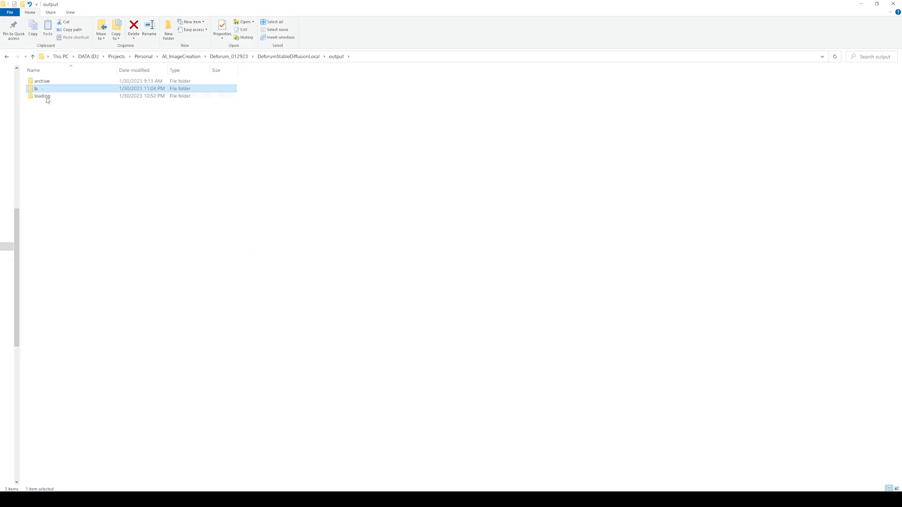
double_click(39, 89)
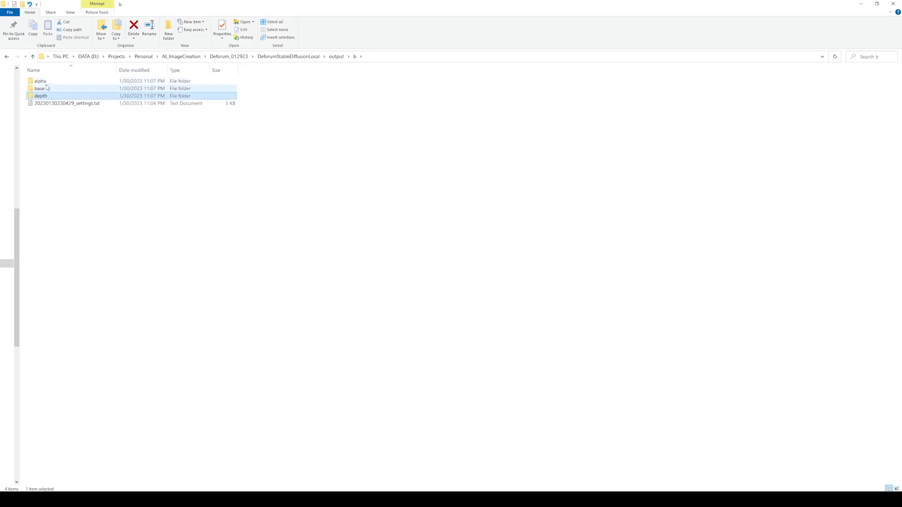
left_click(336, 56)
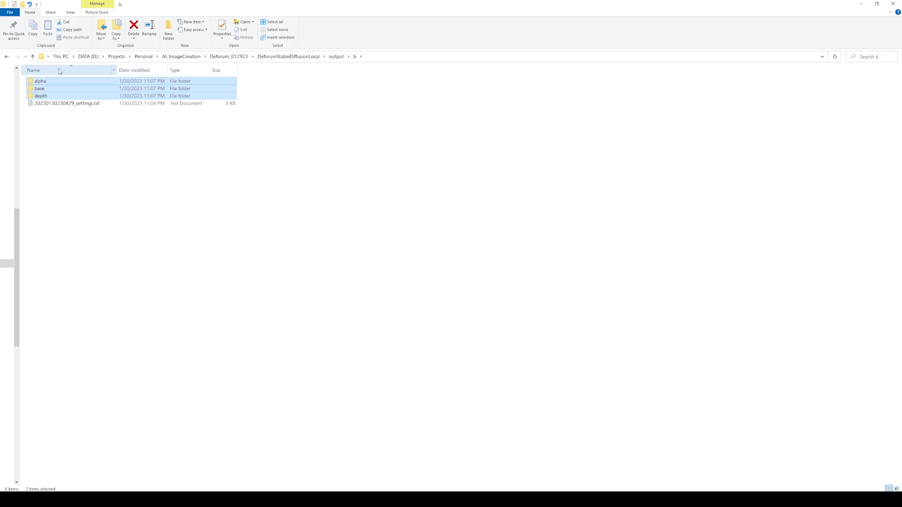
double_click(43, 96)
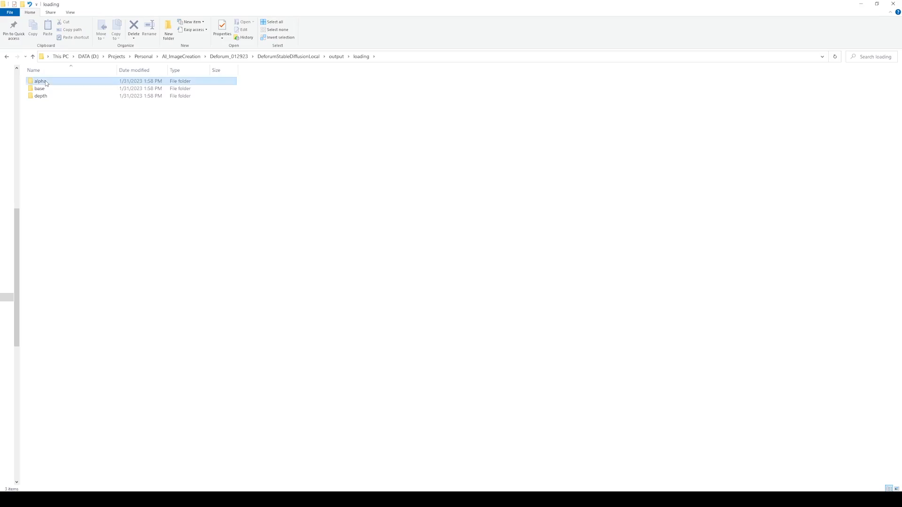
double_click(47, 81)
left_click(33, 57)
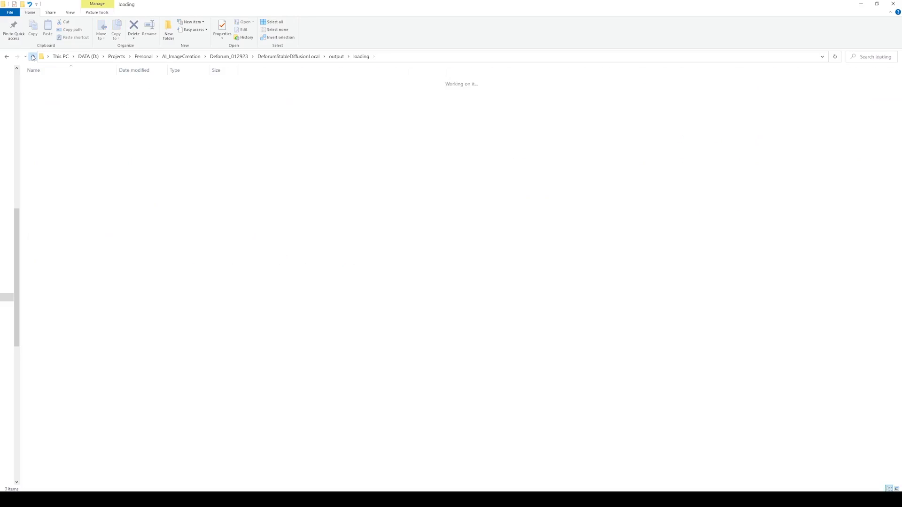
left_click(33, 57)
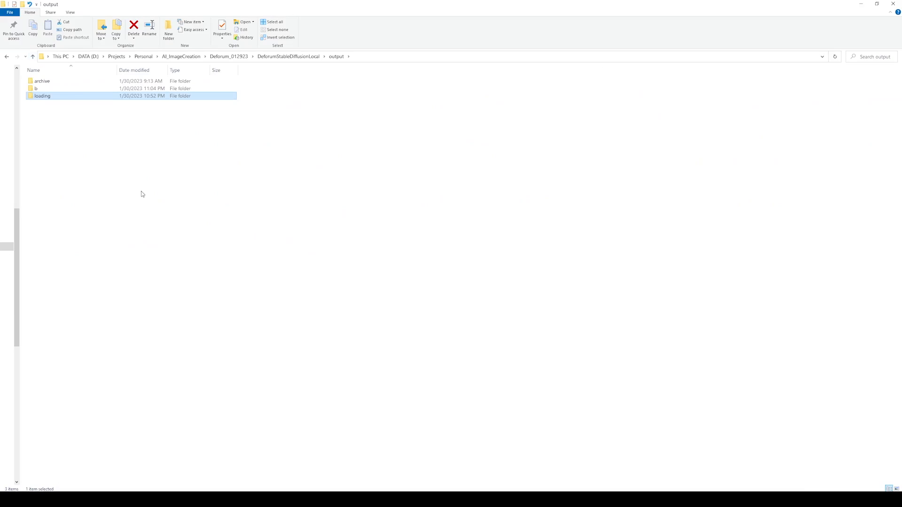
Step: Show the output folder's full path and reopen the folder from DeforumStableDiffusionLocal
mouse_move(57, 97)
left_click(373, 57)
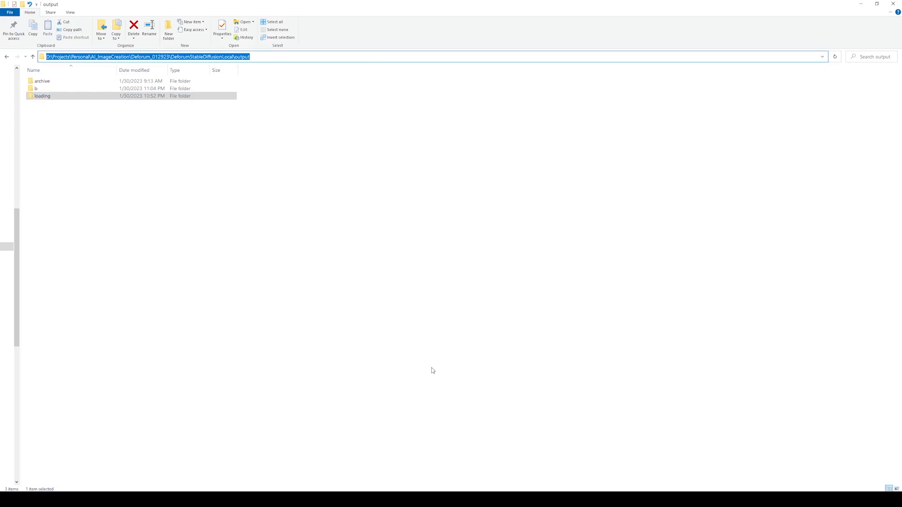
left_click(32, 57)
double_click(45, 126)
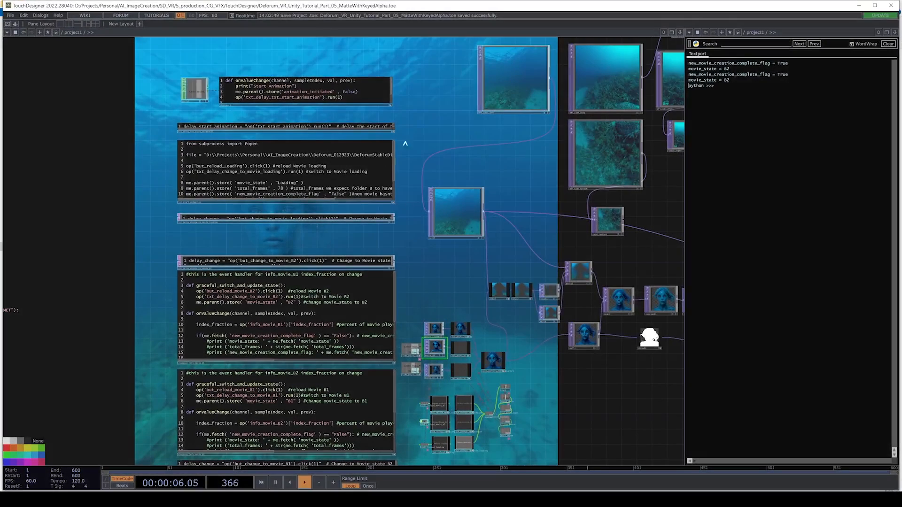
Step: Show the txt_start_animation script in TouchDesigner, place the DeforumStableDiffusionLocal folder window below its file path, and select run_deforum.bat
scroll(481, 161, "up", 2)
scroll(484, 161, "up", 3)
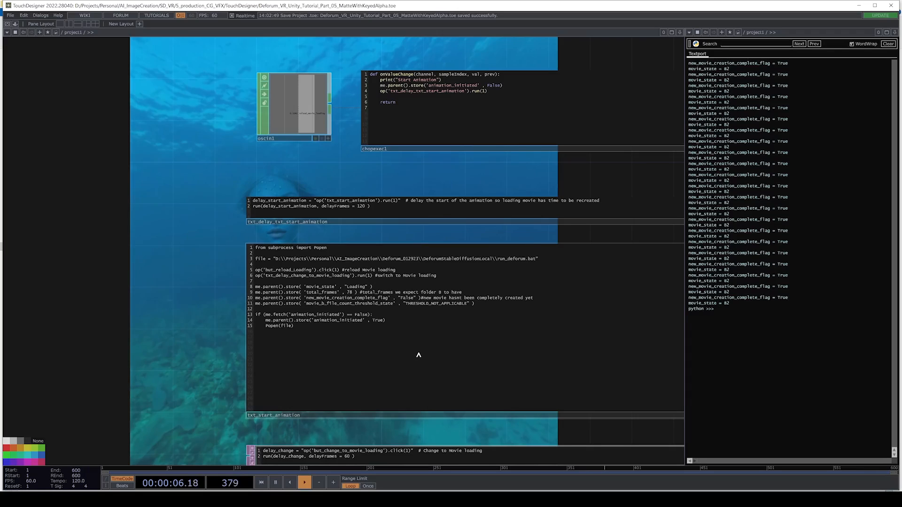
left_click(183, 499)
left_click(205, 466)
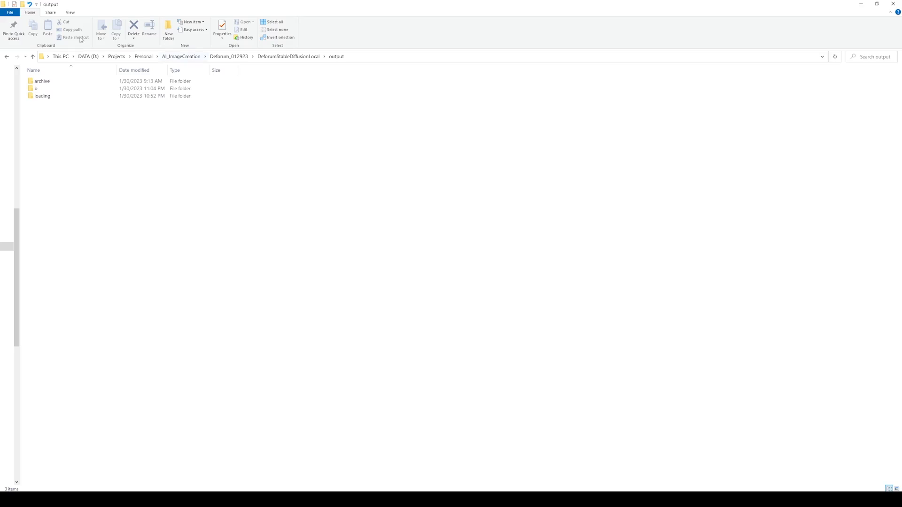
left_click(32, 57)
left_click_drag(308, 5, 466, 257)
left_click(580, 308)
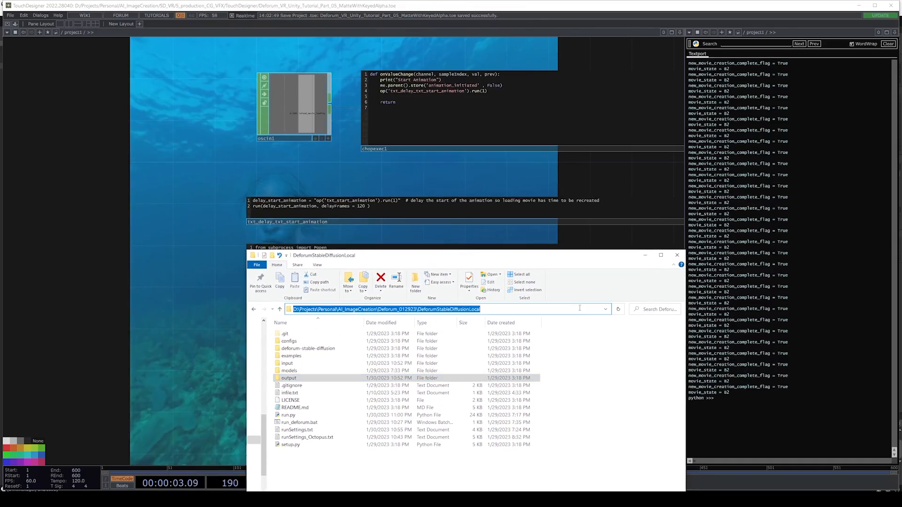
left_click_drag(539, 254, 529, 297)
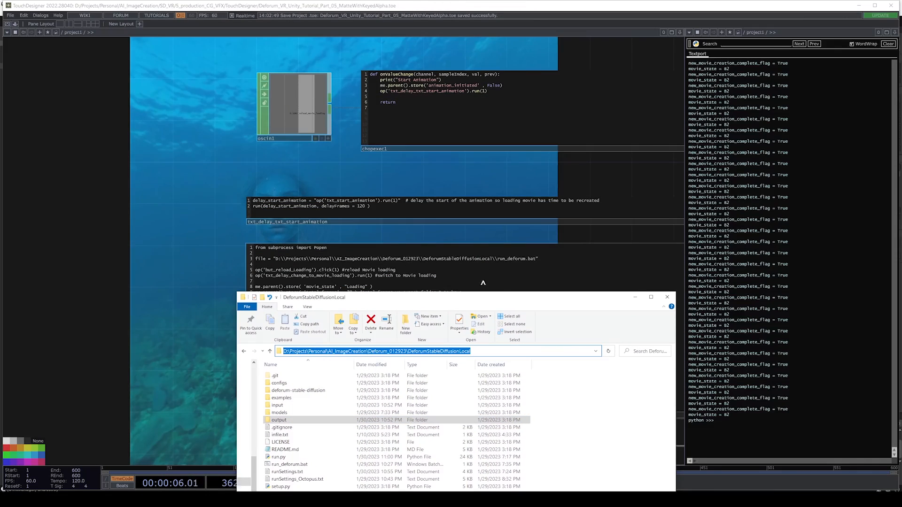
left_click(291, 465)
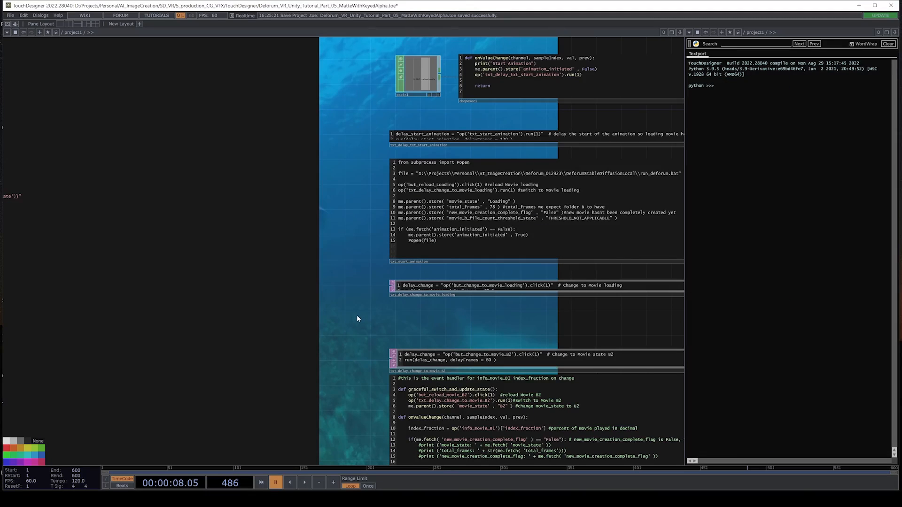
Step: Examine the TouchDesigner scripts, including the game loop and image file count code, and the movie_Loading, movie_B1 and movie_B2 nodes
left_click_drag(357, 315, 763, 307)
scroll(400, 277, "down", 3)
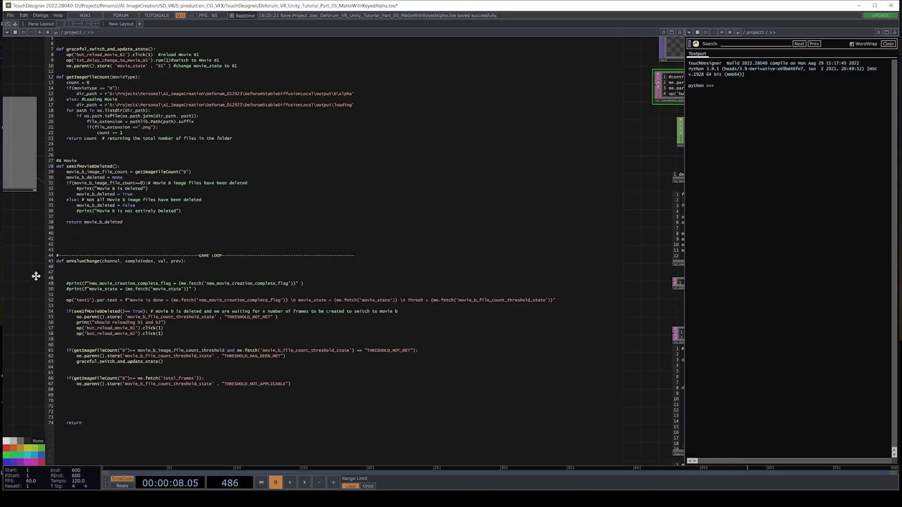
left_click_drag(37, 273, 255, 336)
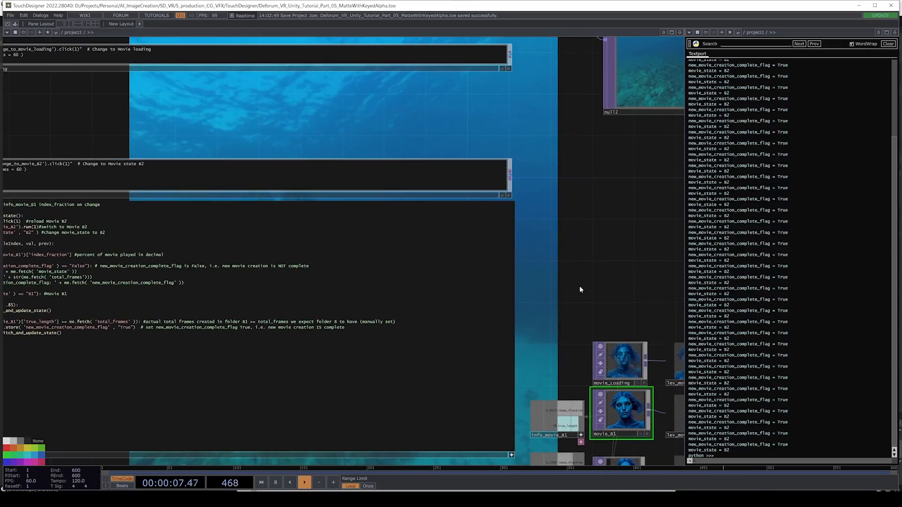
scroll(400, 151, "up", 3)
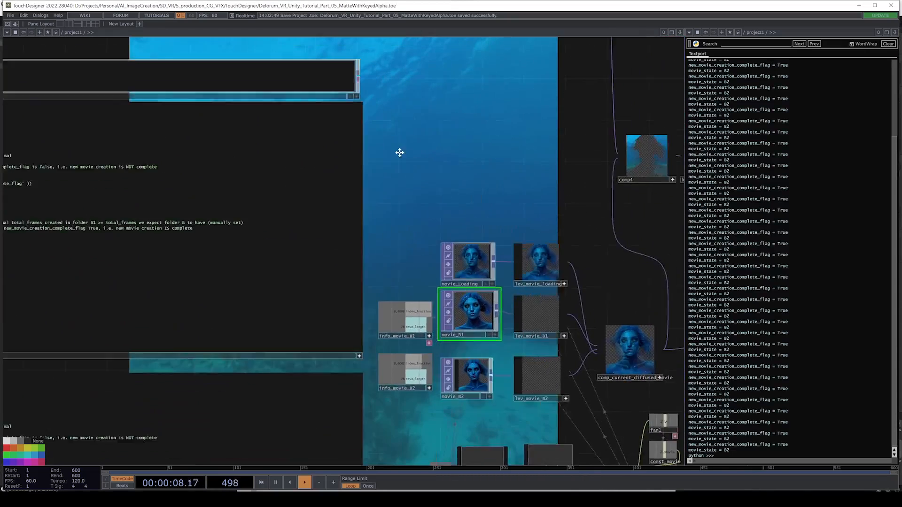
scroll(419, 131, "up", 2)
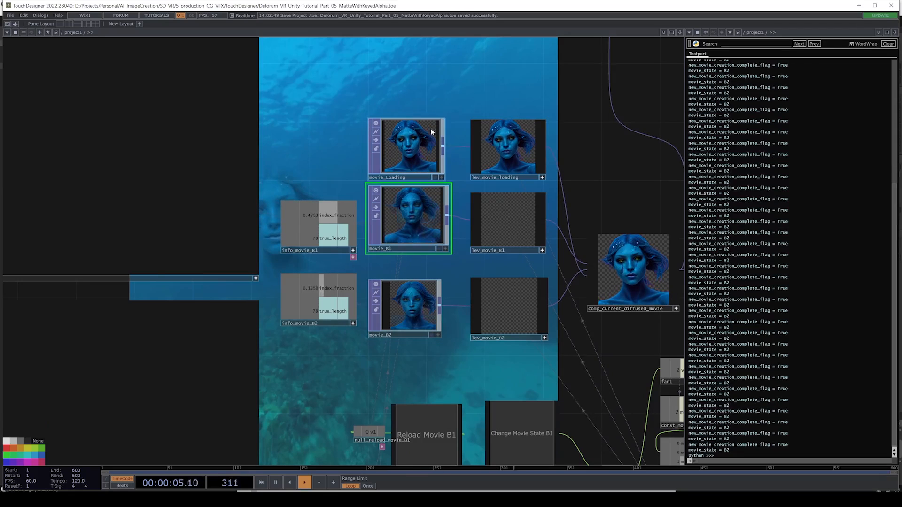
Step: Bring the DeforumStableDiffusionLocal folder window over TouchDesigner and open its output folder
mouse_move(180, 499)
left_click(155, 465)
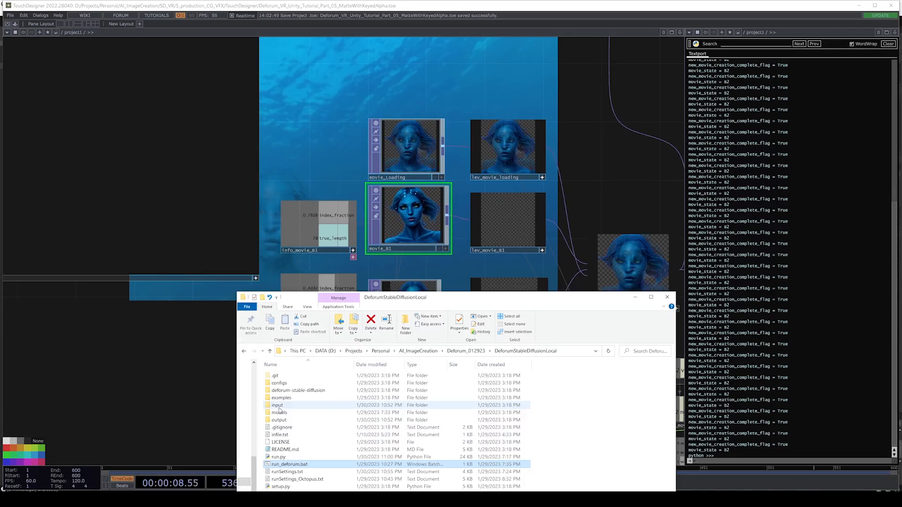
double_click(283, 420)
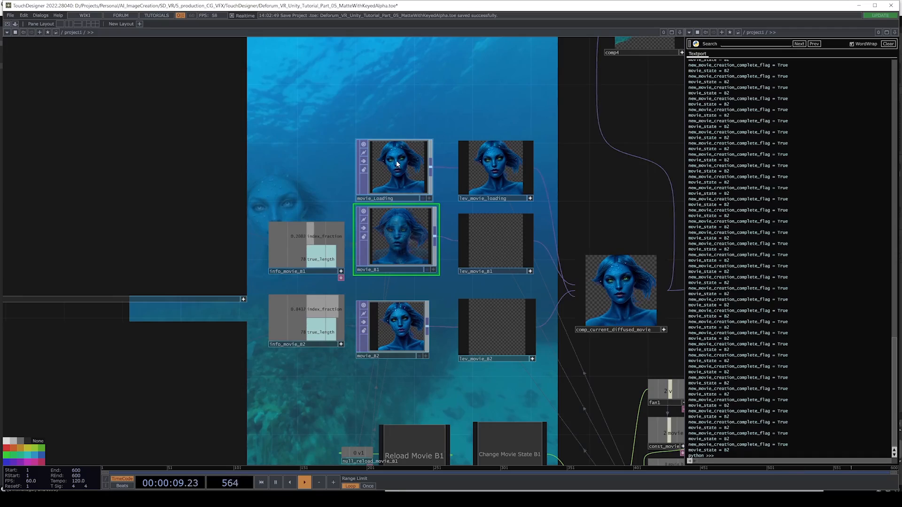
Step: Set movie_Loading's file to 00000_w-alpha.png in output/loading/alpha, and remove the file name so the path ends at alpha/
right_click(398, 121)
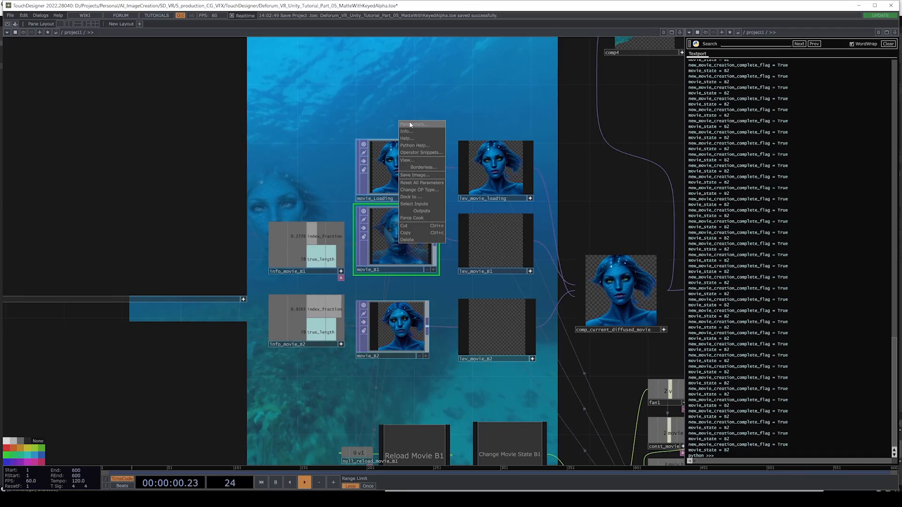
left_click(409, 122)
left_click_drag(484, 108, 774, 108)
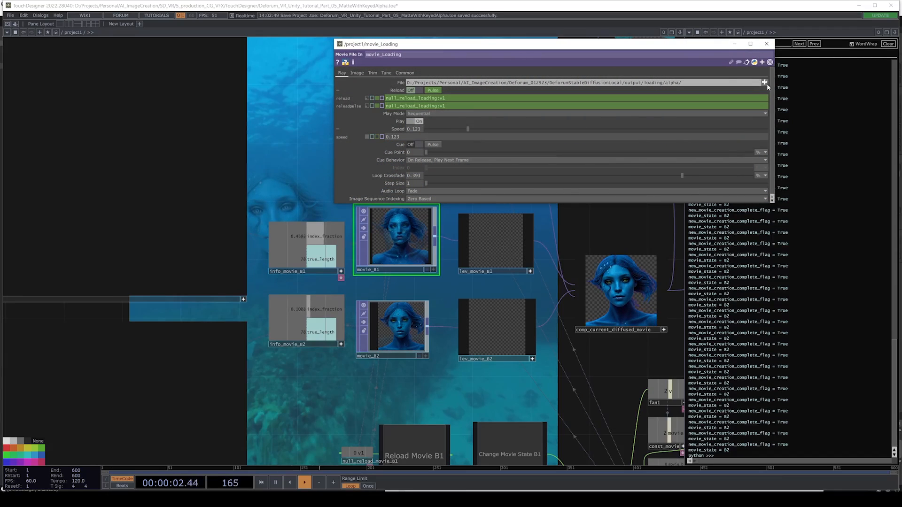
left_click(764, 83)
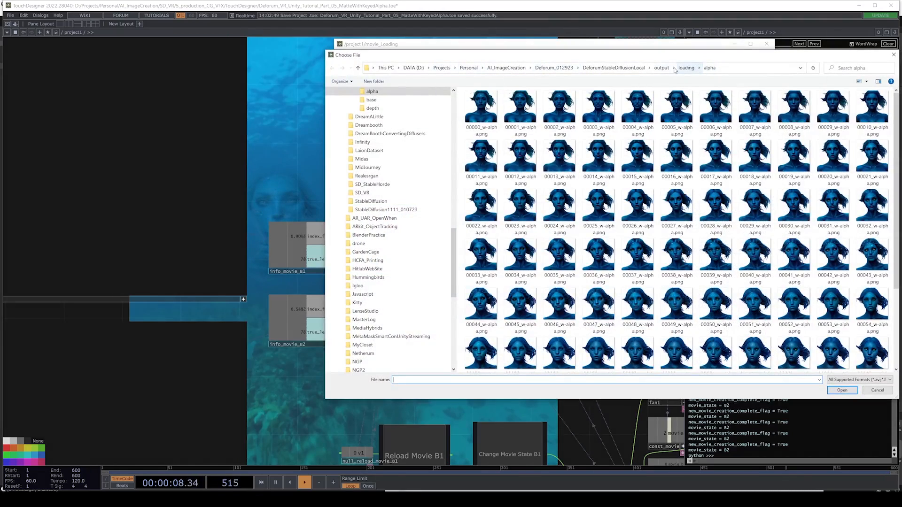
double_click(483, 107)
left_click_drag(729, 82, 681, 84)
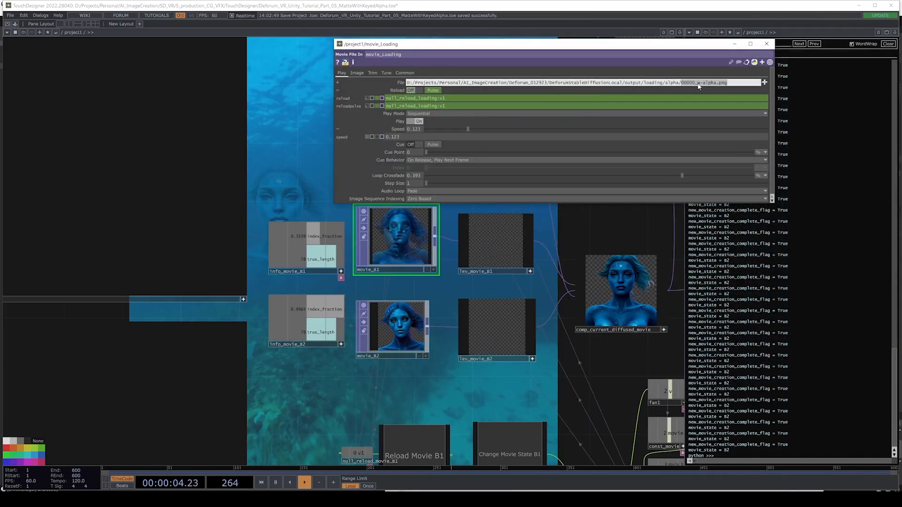
key("BackSpace")
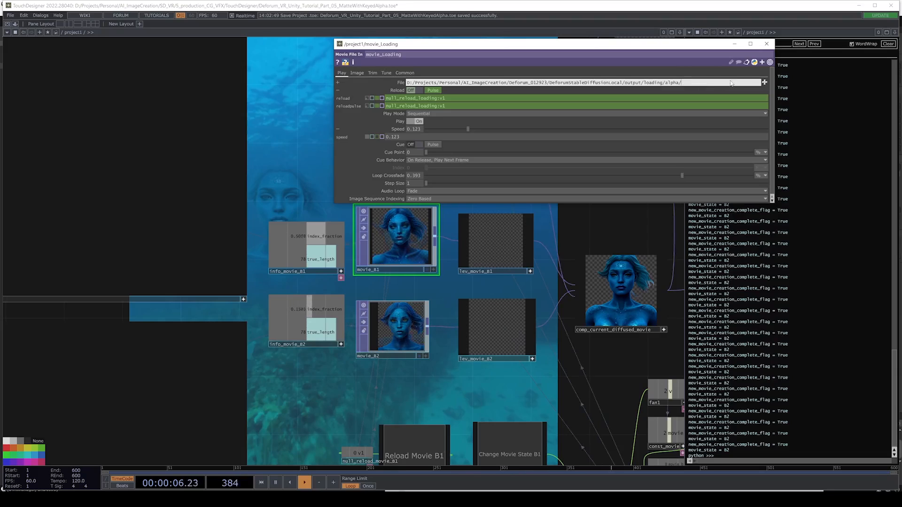
left_click(765, 44)
Step: Close movie_Loading's parameters and examine the movie reload and change-state buttons below the movie nodes
left_click(413, 112)
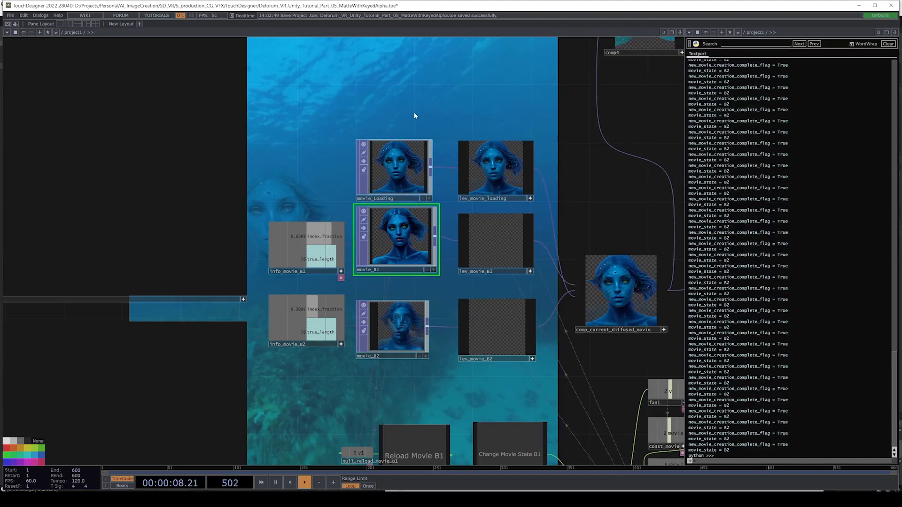
scroll(441, 383, "down", 5)
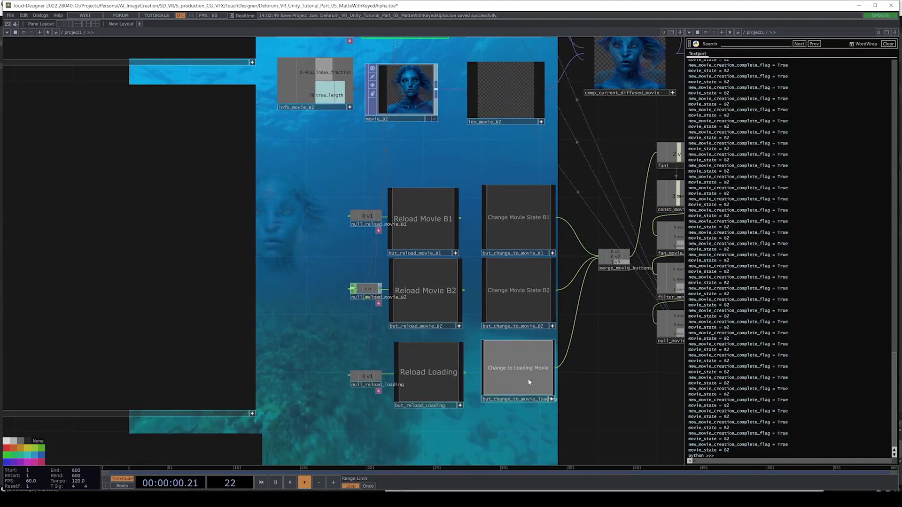
scroll(508, 380, "up", 5)
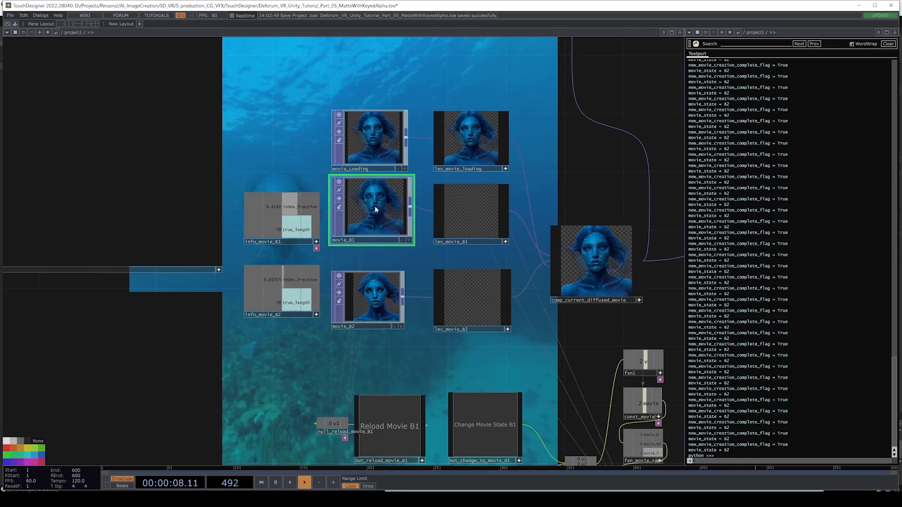
Step: Show movie_B1's parameters wide enough to read its full file path, close them, and view the whole network
right_click(378, 163)
left_click(391, 165)
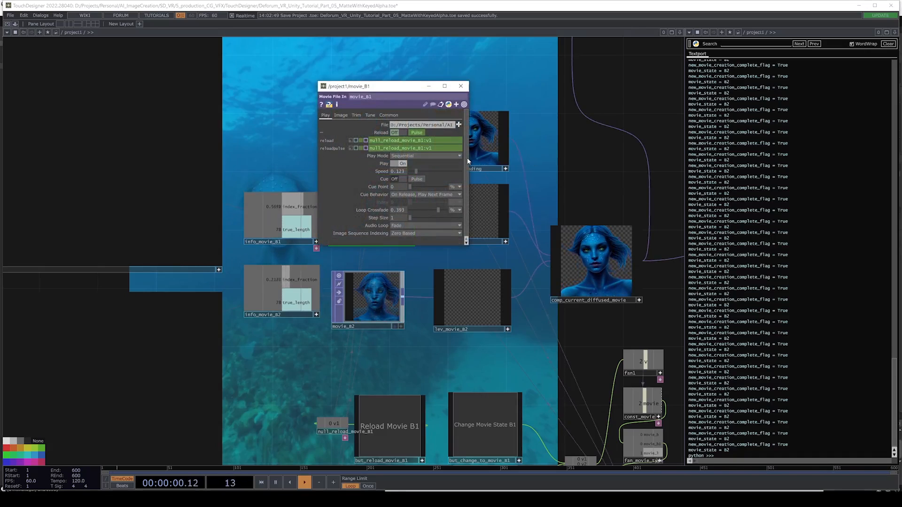
left_click_drag(469, 159, 777, 159)
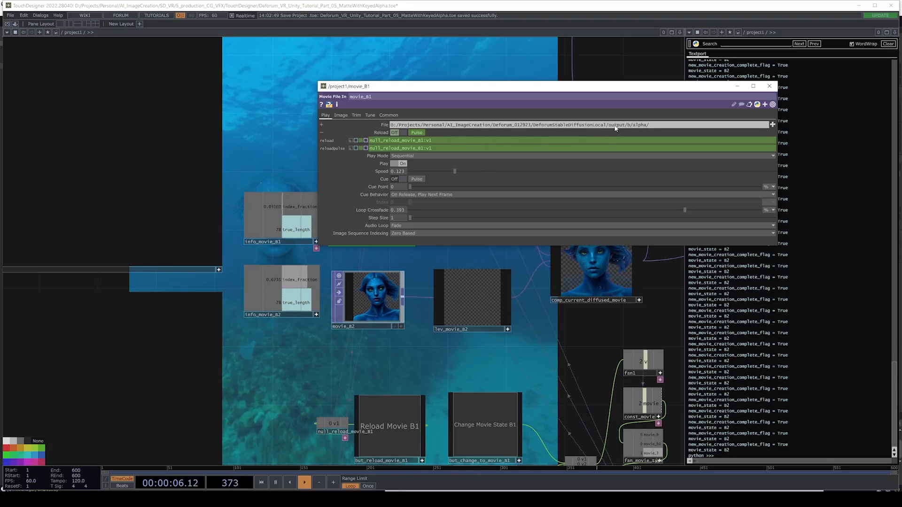
left_click(769, 86)
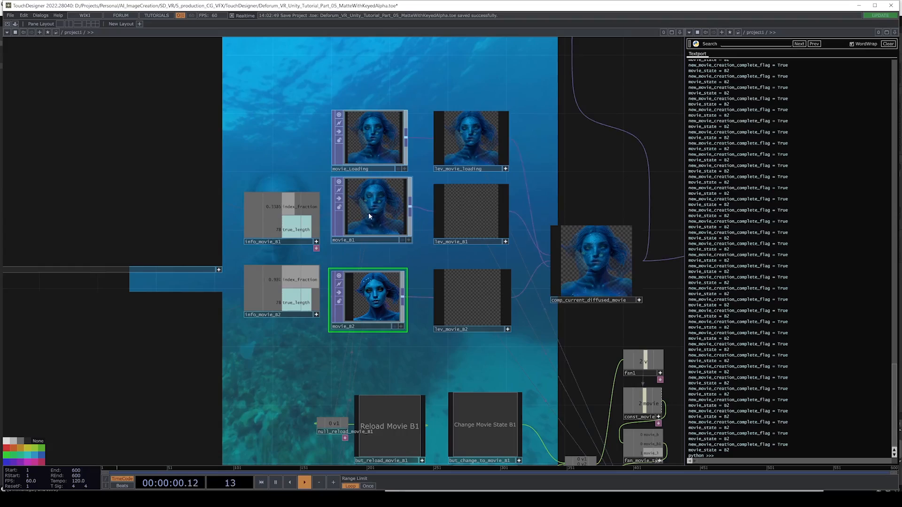
left_click(370, 282)
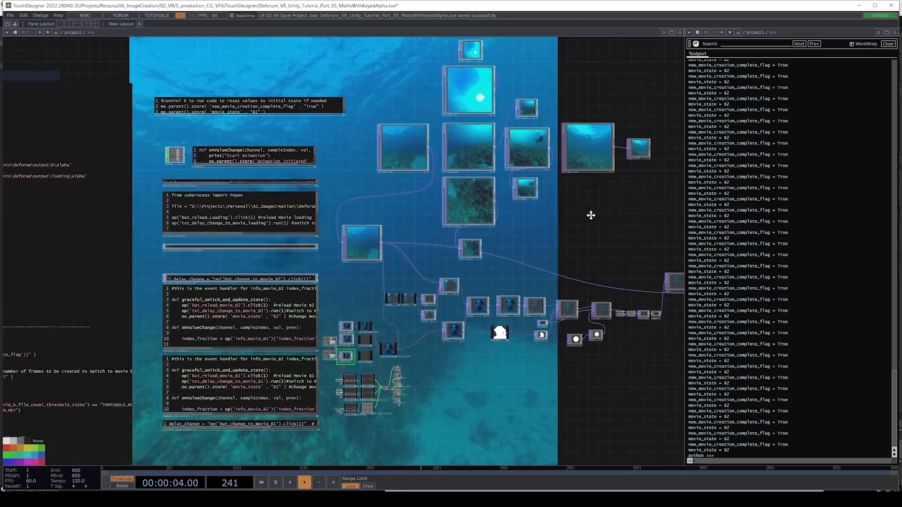
left_click_drag(590, 213, 544, 230)
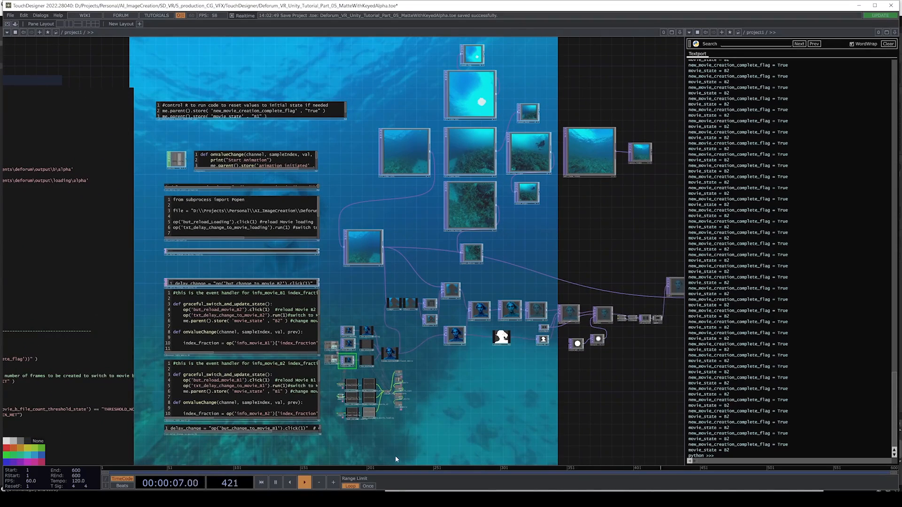
Step: Switch to Unity, play the Tutorial_01 scene, and widen the Scene and Game views to watch the face
key("alt+Tab")
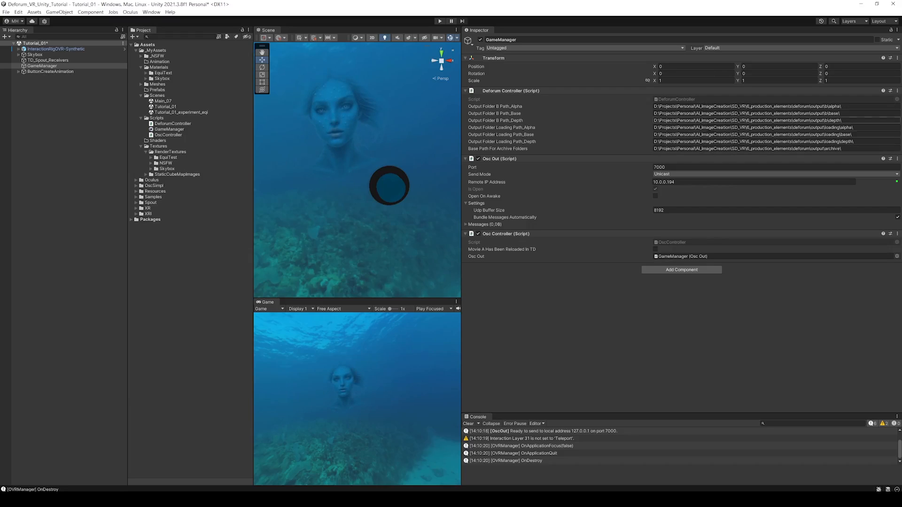
left_click(440, 21)
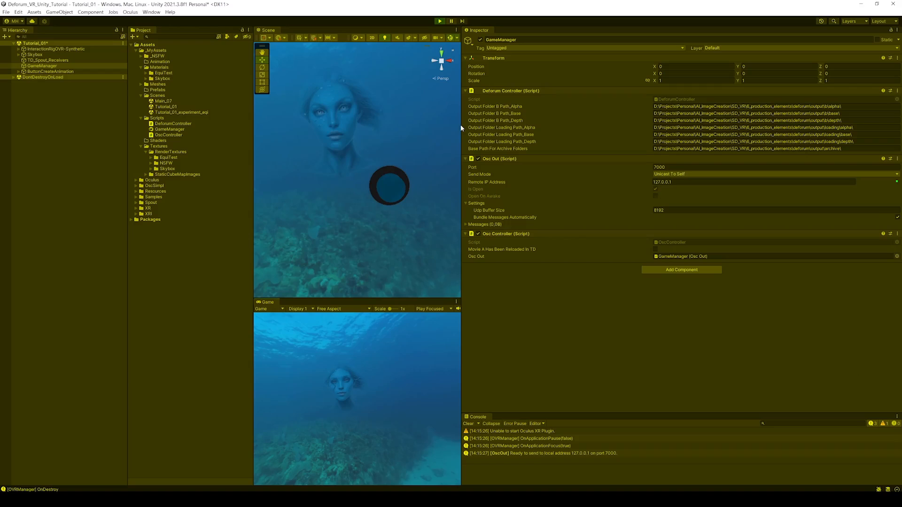
left_click_drag(461, 127, 613, 140)
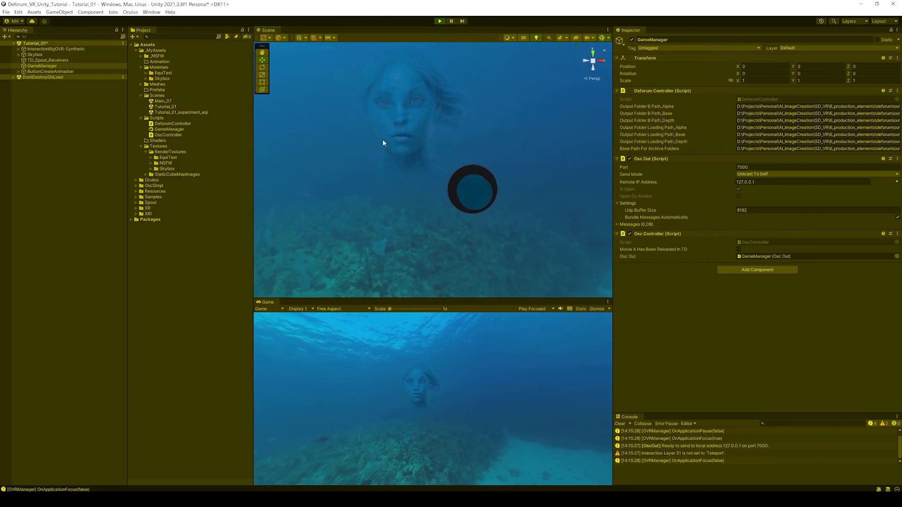
right_click_drag(383, 139, 355, 113)
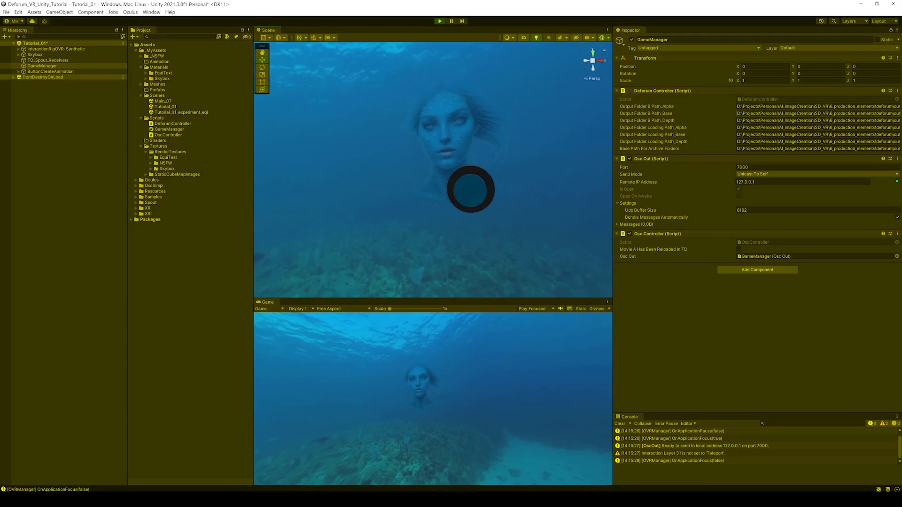
Step: Open the DeforumController script and replace the base path of the three outputFolderBPath strings with D:\Projects\Personal\AI_ImageCreation\Deforum_012923\DeforumStableDiffusionLocal\output\b from Notepad
left_click(762, 100)
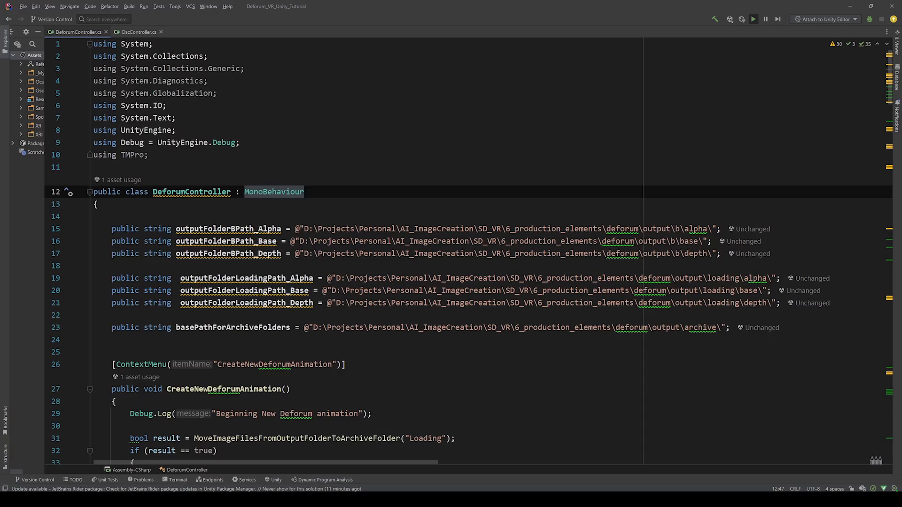
left_click(94, 353)
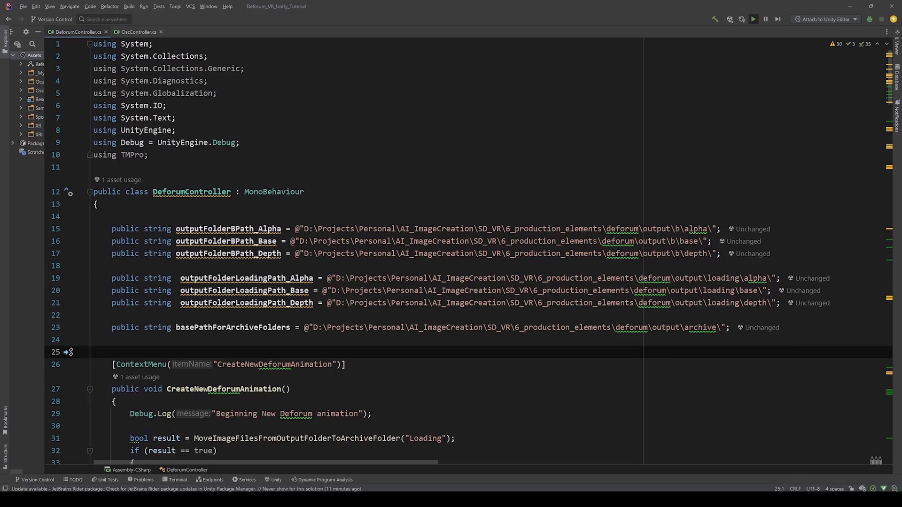
key("alt+Tab")
left_click_drag(378, 409, 116, 410)
key("ctrl+c")
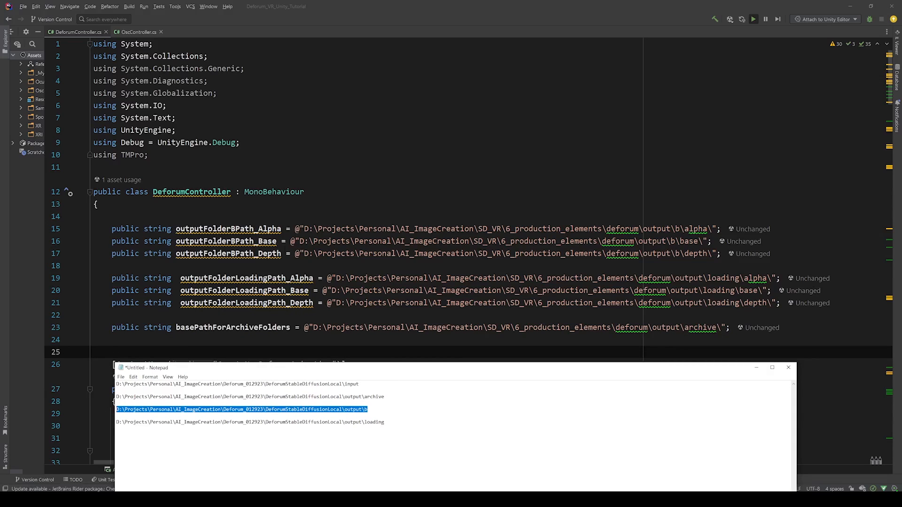
left_click_drag(304, 229, 679, 229)
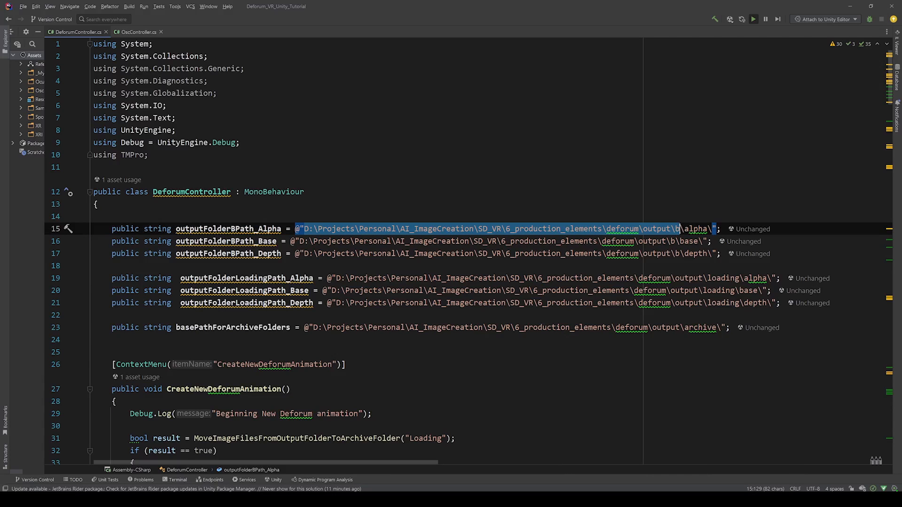
key("ctrl+v")
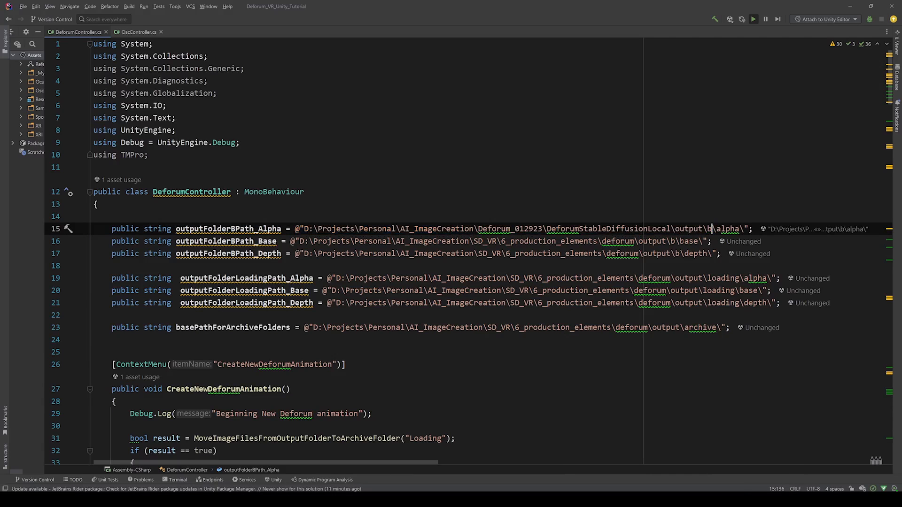
mouse_move(299, 241)
left_mouse_down()
mouse_move(703, 241)
mouse_move(296, 254)
left_mouse_up()
key("ctrl+v")
key("ctrl+v")
left_click(305, 191)
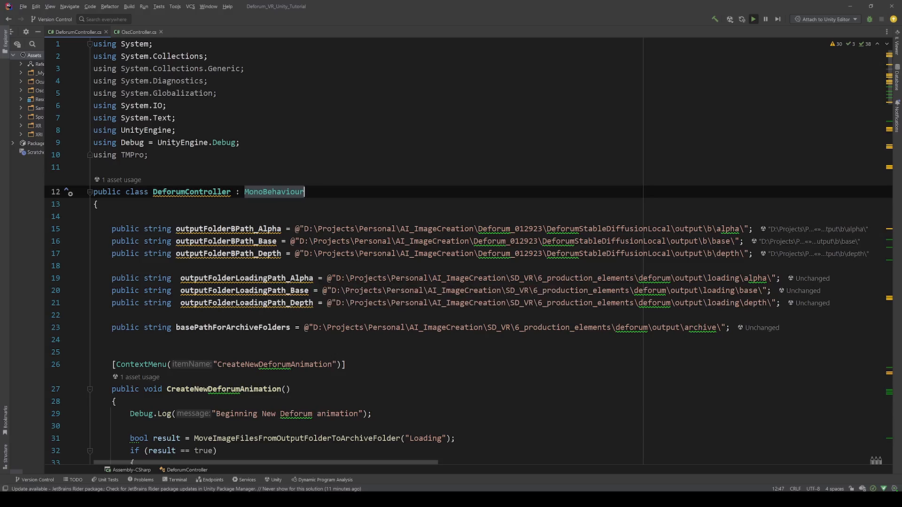
Step: Replace the base path of the three outputFolderLoadingPath strings with D:\Projects\Personal\AI_ImageCreation\Deforum_012923\DeforumStableDiffusionLocal\output\loading, copied from Notepad
key("alt+Tab")
left_click_drag(385, 422, 118, 422)
key("ctrl+c")
left_click_drag(327, 278, 740, 278)
key("ctrl+v")
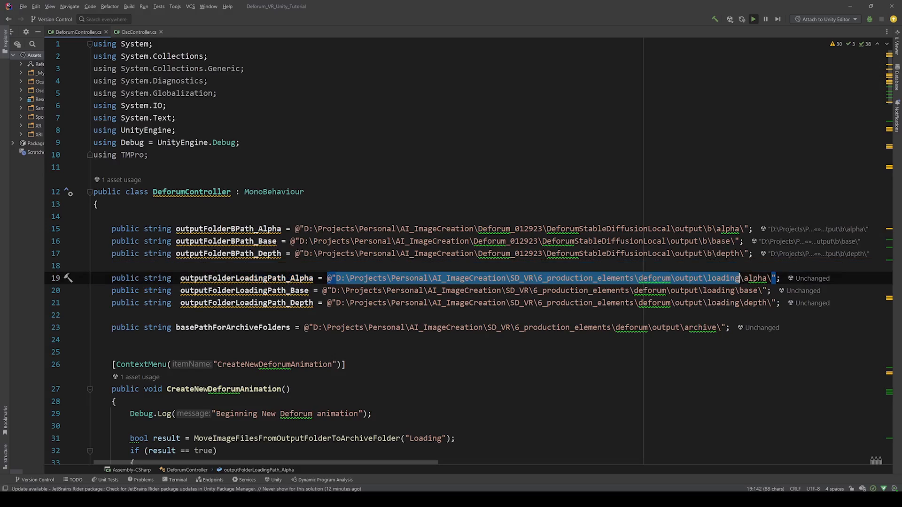
left_click_drag(332, 291, 735, 290)
type("@\"D:\\Projects\\Personal\\AI_ImageCreation\\Deforum_012923\\DeforumStableDiffusionLocal\\output\\loading")
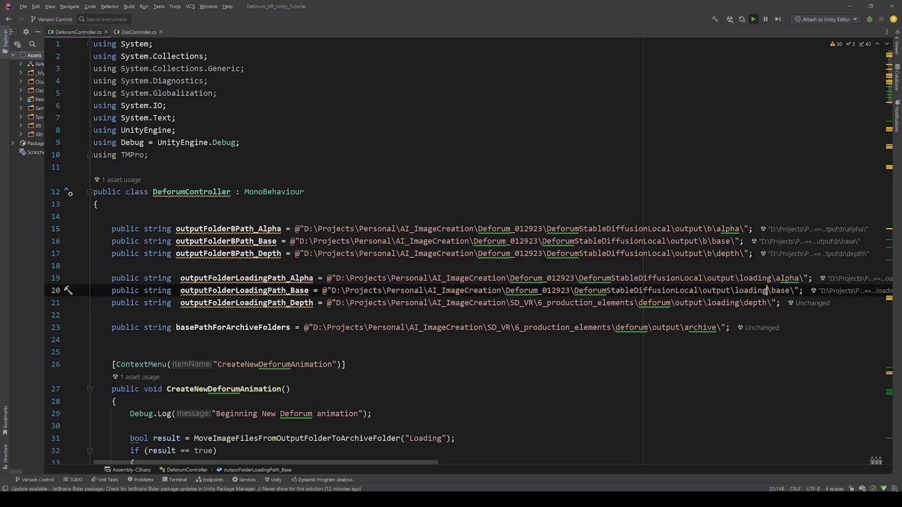
left_click_drag(327, 303, 739, 302)
key("ctrl+v")
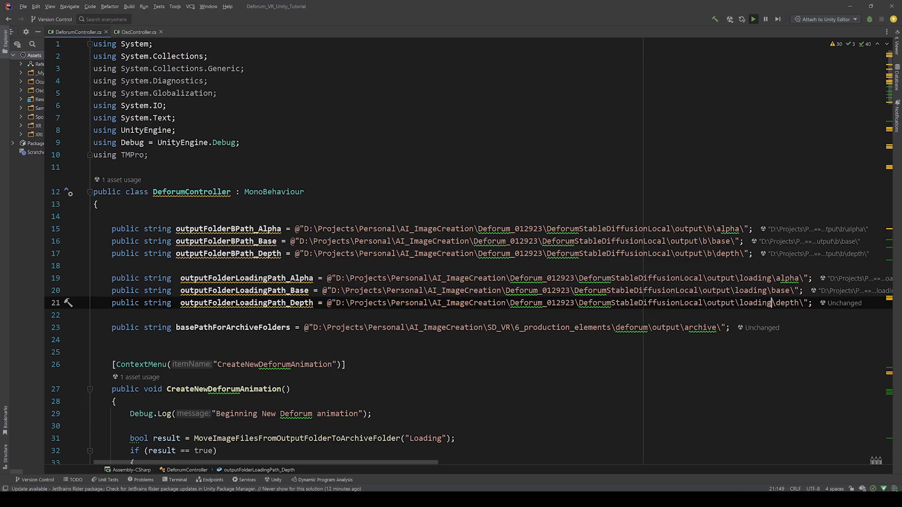
left_click(347, 365)
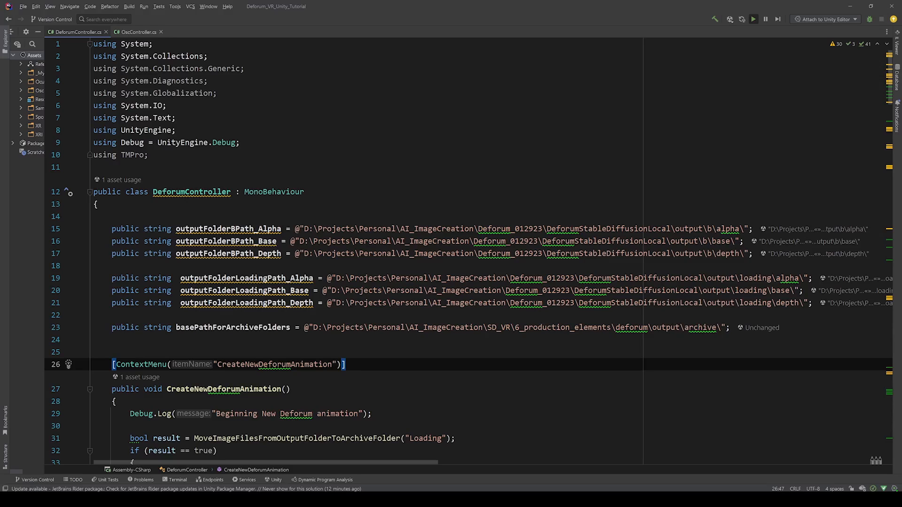
Step: Set basePathForArchiveFolders to D:\Projects\Personal\AI_ImageCreation\Deforum_012923\DeforumStableDiffusionLocal\output\archive\ using the path from Notepad
left_click(182, 499)
left_click(212, 472)
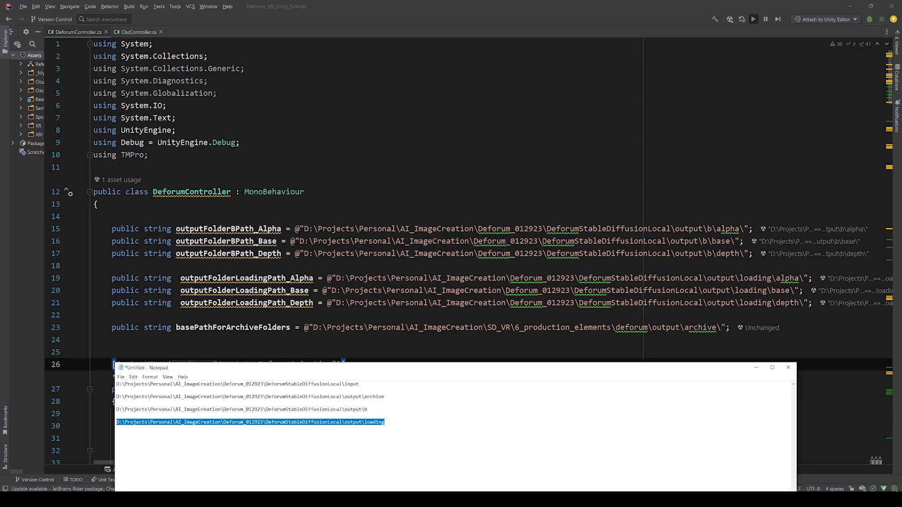
left_click(336, 444)
left_click_drag(398, 396, 117, 397)
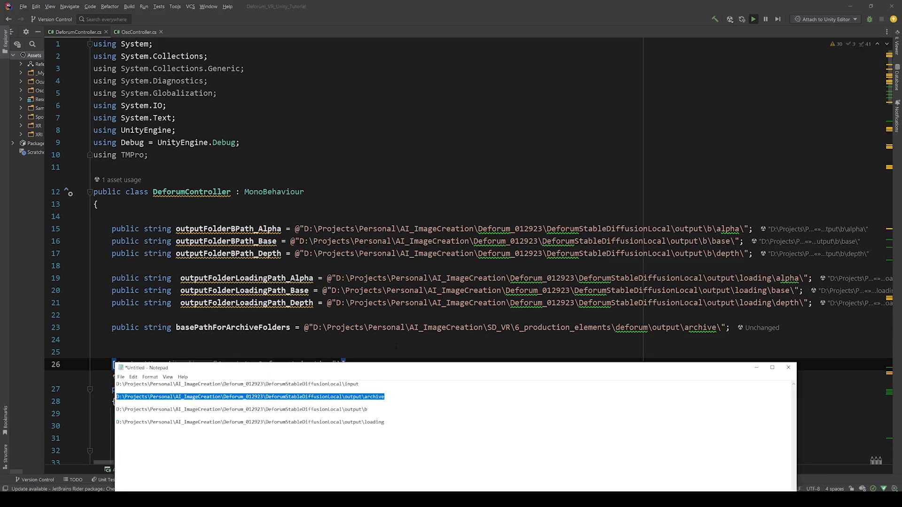
left_click(310, 328)
left_click_drag(304, 327, 720, 327)
type("@\"D:\\Projects\\Personal\\AI_ImageCreation\\Deforum_012923\\DeforumStableDiffusionLocal\\output\\archive\\")
left_click(346, 364)
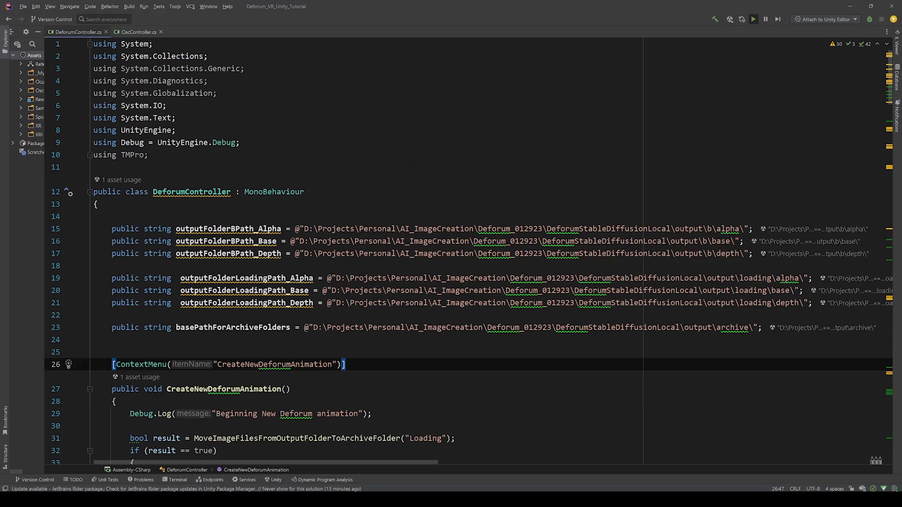
Step: Save all script files with the updated DeforumController paths
left_click(23, 6)
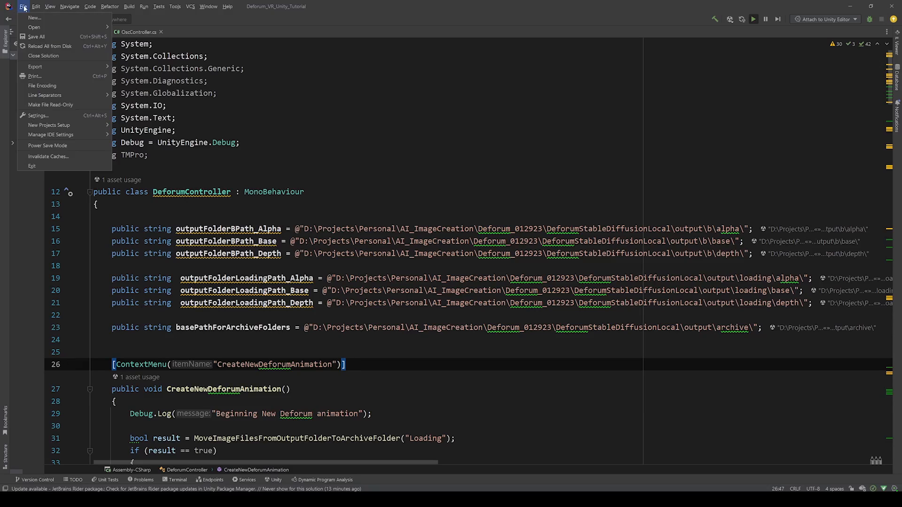
left_click(40, 36)
left_click(523, 156)
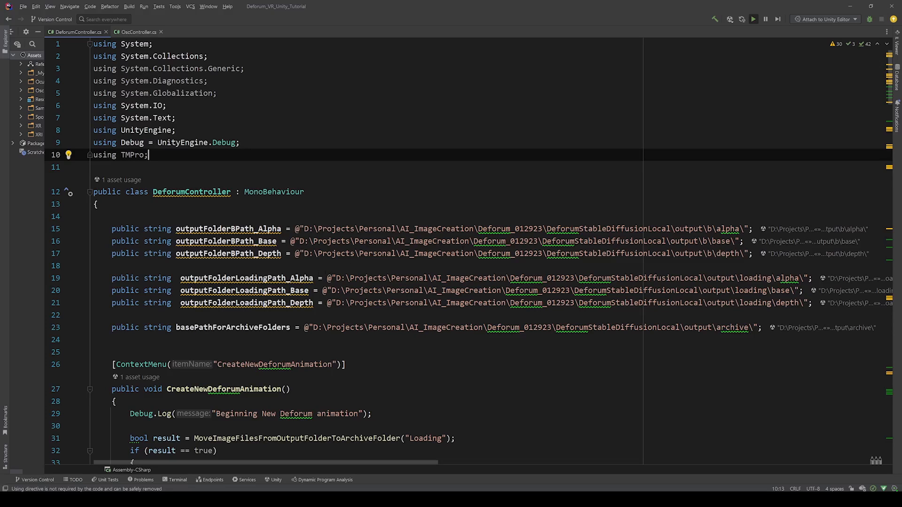
Step: Switch to Unity and place the output folder window in front of it
key("alt+Tab")
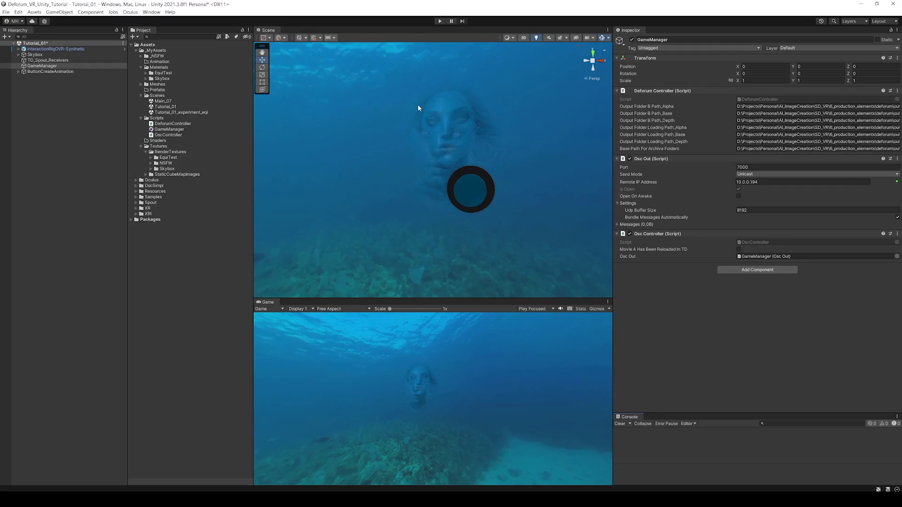
mouse_move(182, 498)
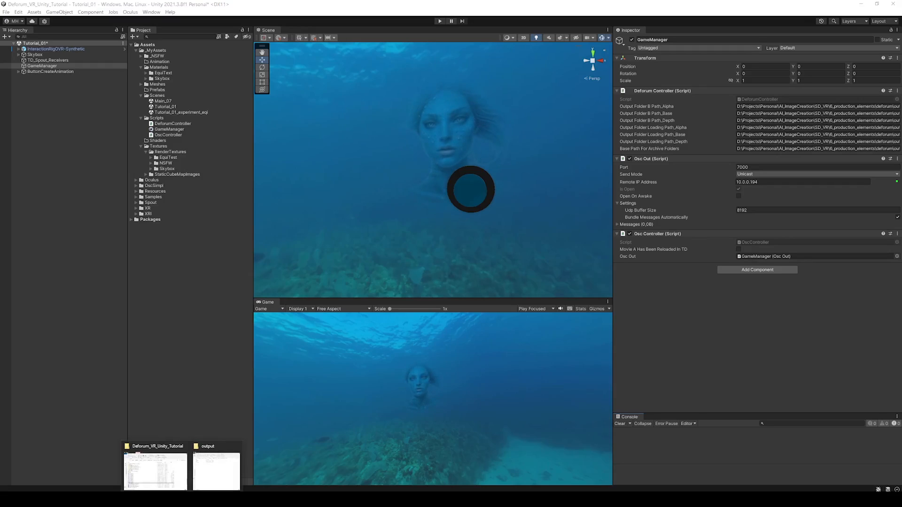
left_click(225, 469)
left_click_drag(527, 212, 386, 140)
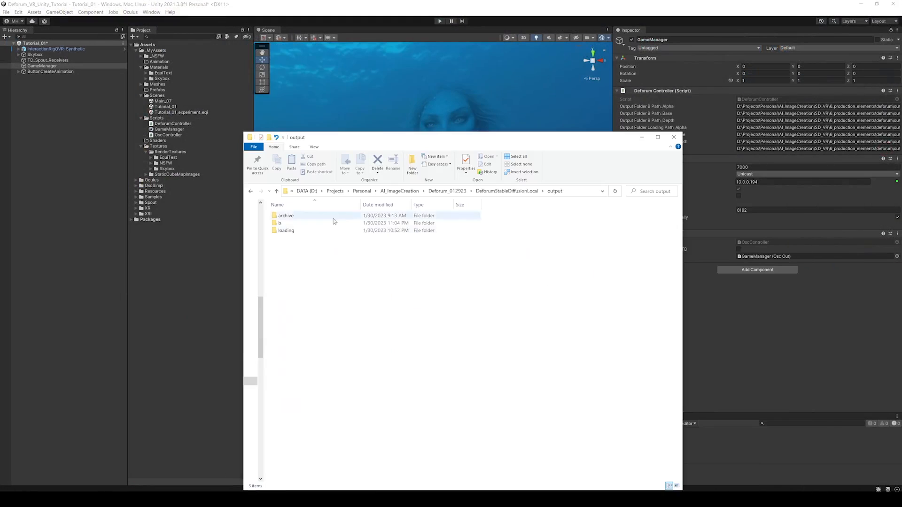
Step: Examine the archive, b and loading folders inside output, and reposition the window over the lower Scene view and the Game view
double_click(287, 216)
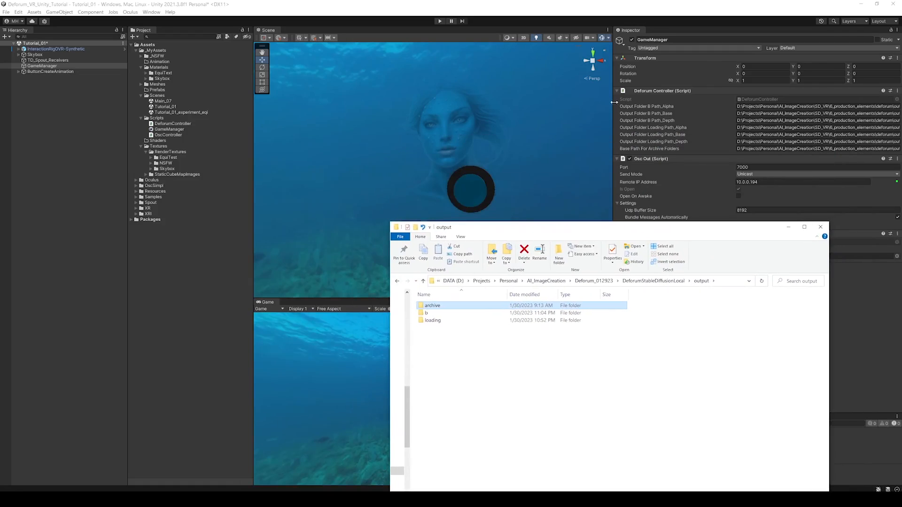
left_click(447, 315)
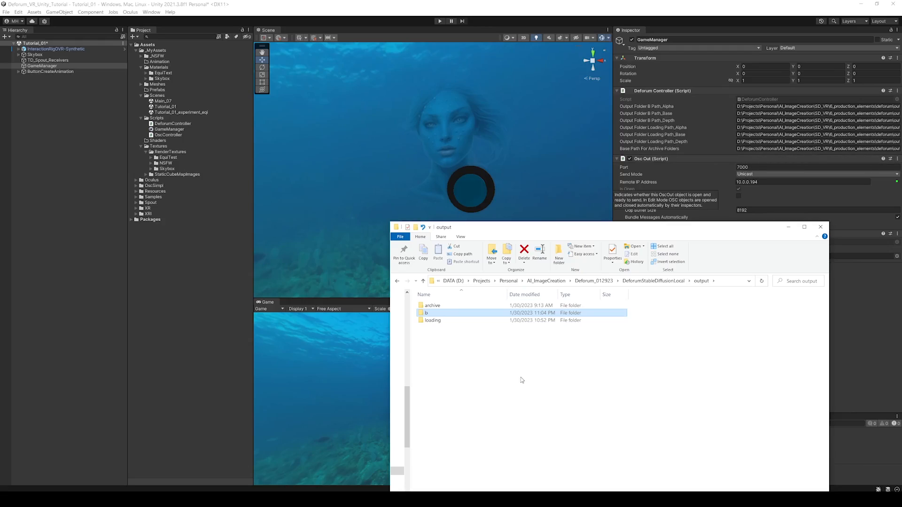
left_click(437, 319)
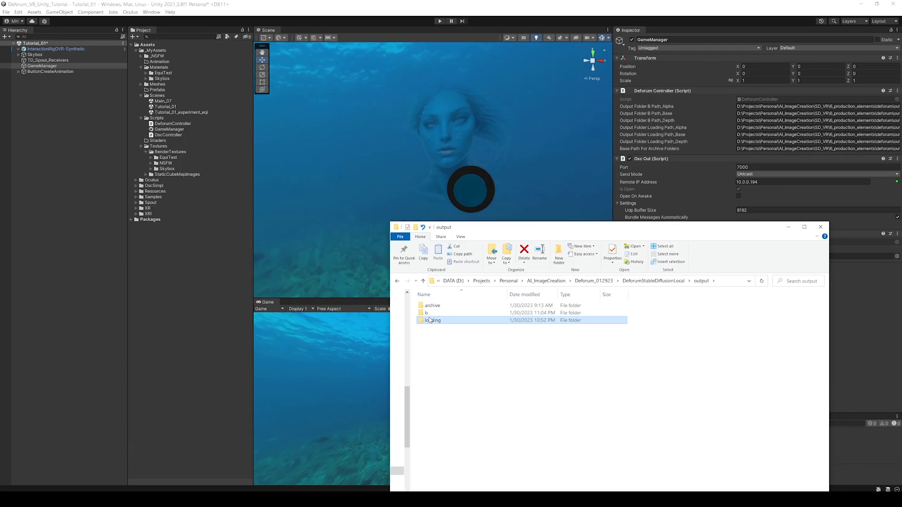
left_click(428, 313)
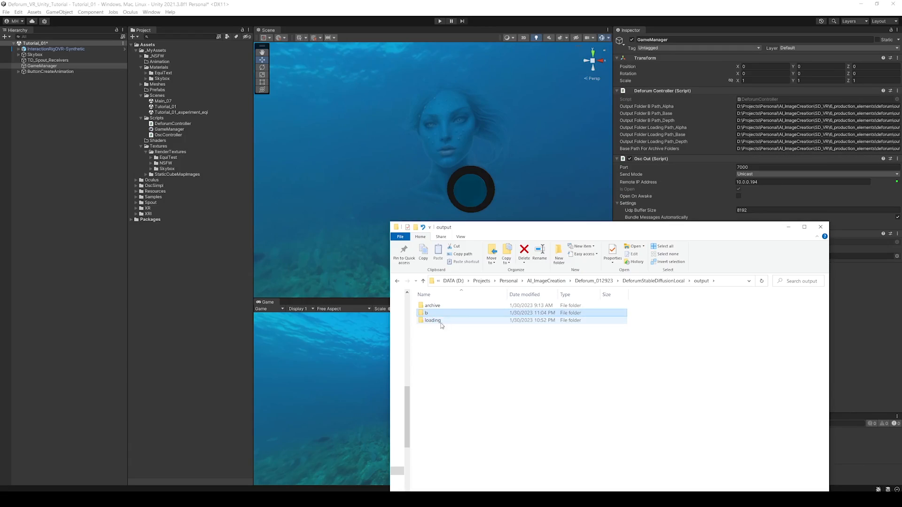
left_click(458, 341)
left_click_drag(525, 231, 306, 196)
left_click_drag(459, 187, 489, 245)
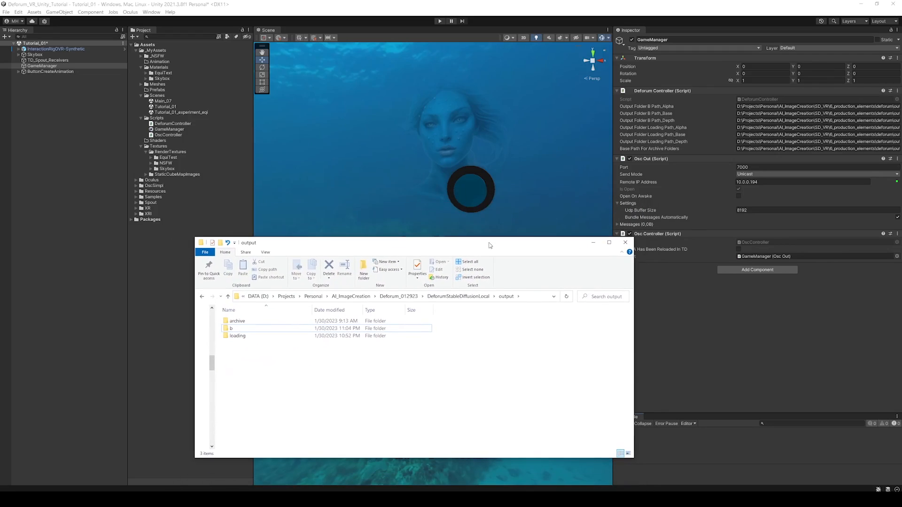